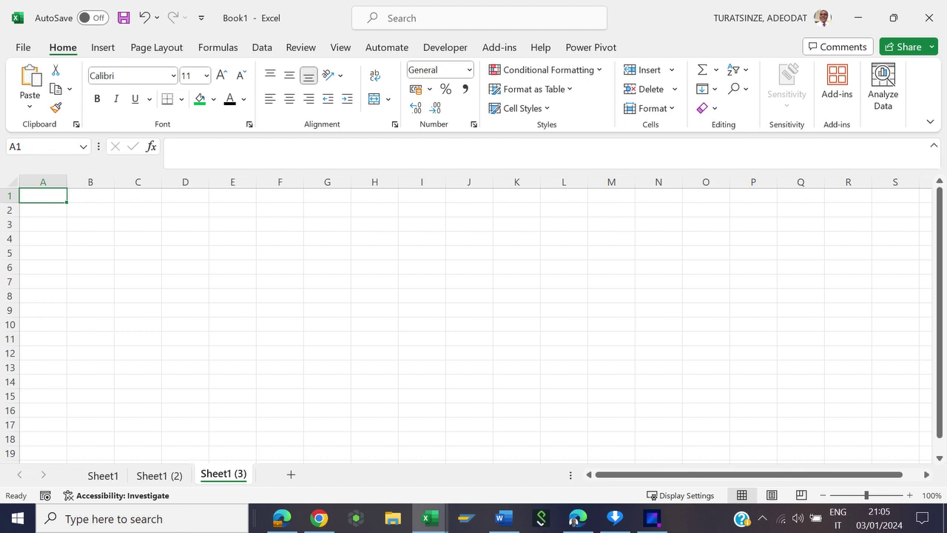
Duplicate Sheet1 (3) at the end of the workbook as Sheet1 (4).
right_click(223, 474)
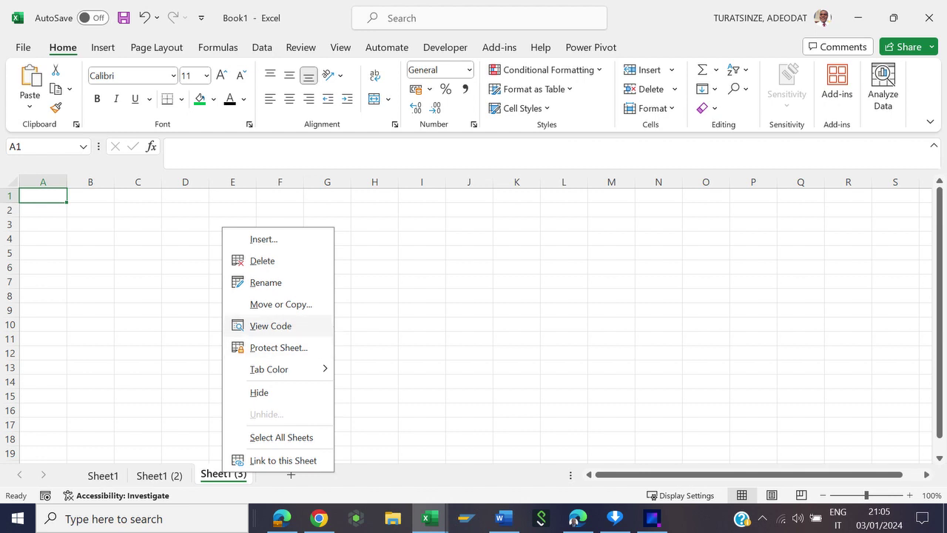
click(281, 305)
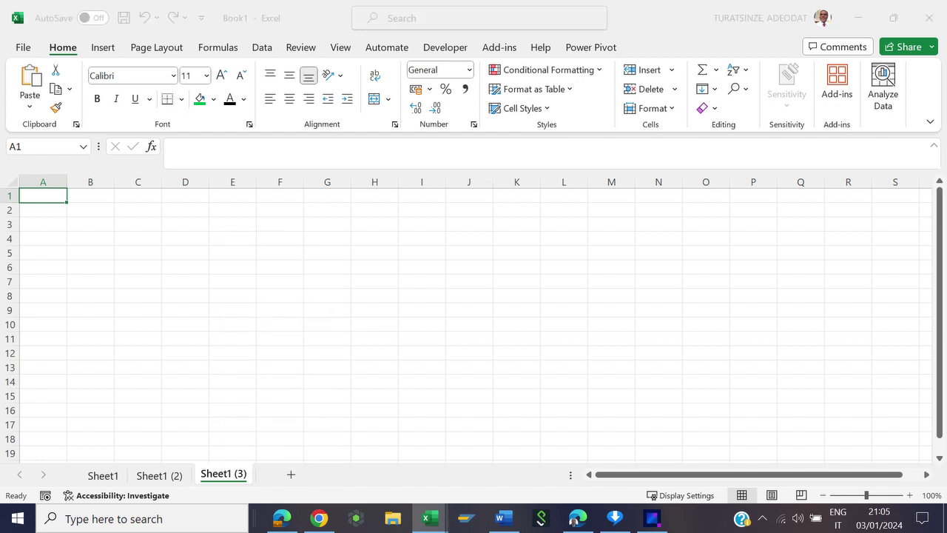
key(alt+c)
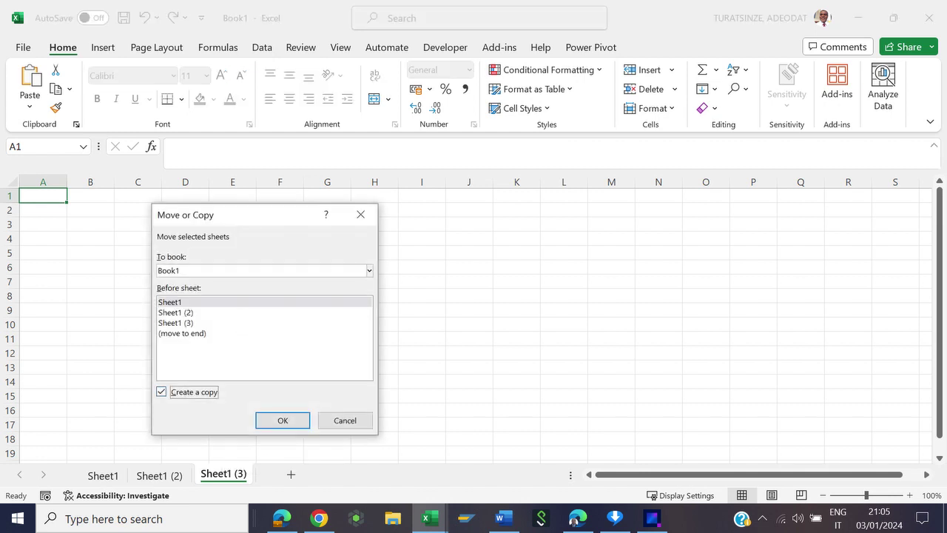
click(182, 333)
click(282, 421)
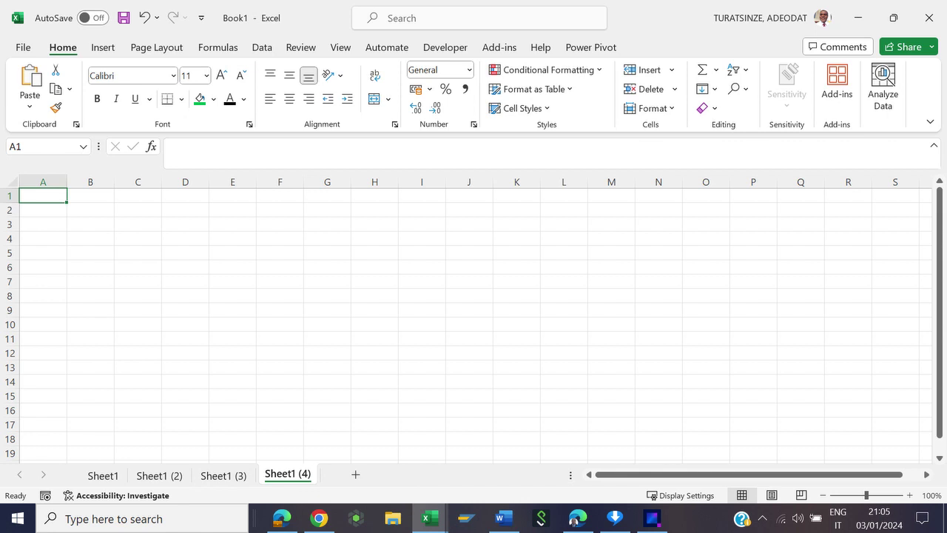
Enter Lunedi in cell B2 of Sheet1, replacing the first S1 entry.
click(103, 475)
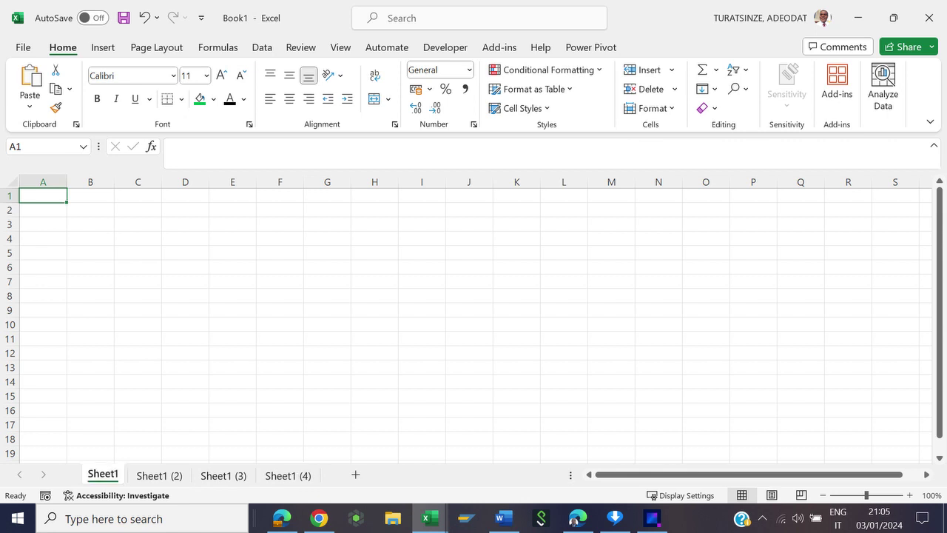
click(90, 210)
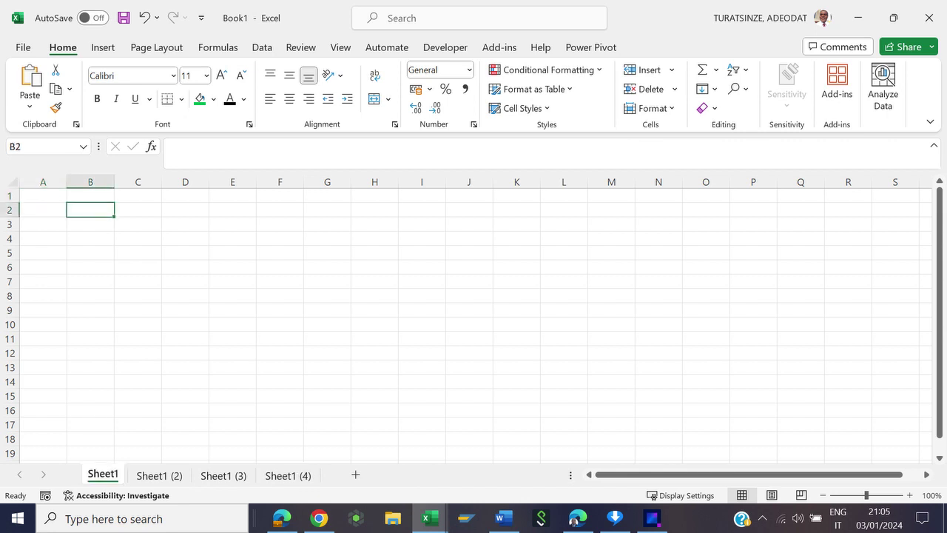
text(S1)
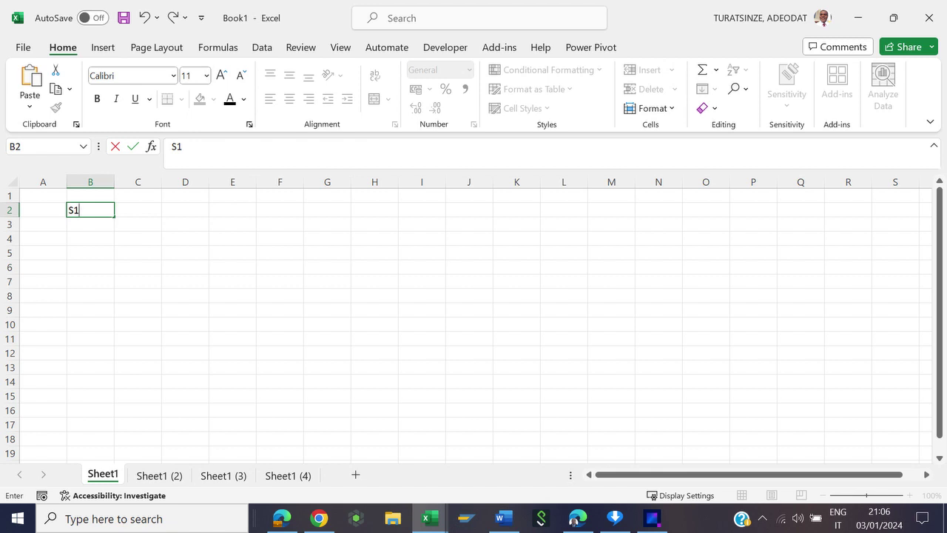
key(shift+Left)
key(shift+Left)
text(Vene)
text(r)
key(BackSpace)
key(BackSpace)
key(BackSpace)
key(BackSpace)
key(BackSpace)
text(L)
text(une)
text(di)
Enter Martedi in cell B2 of Sheet1 (2).
key(ctrl+Page_Down)
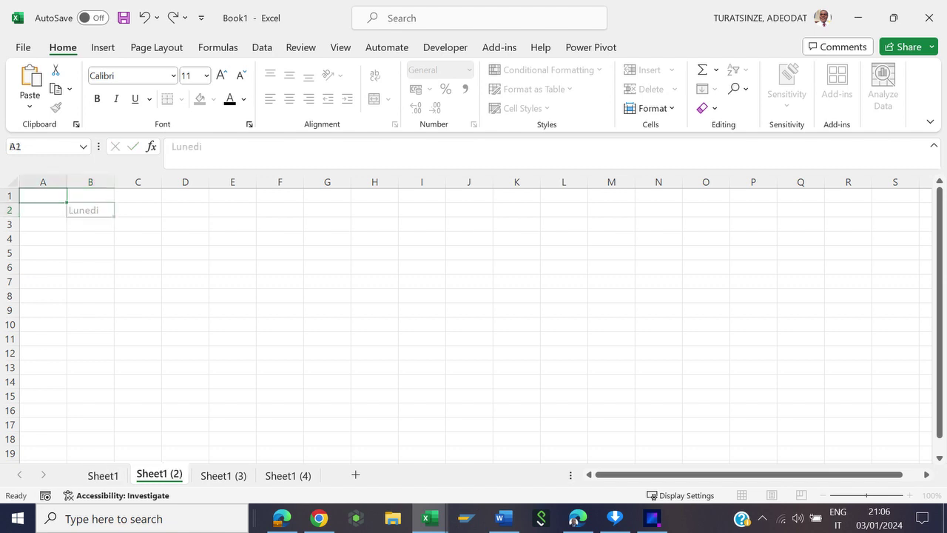
click(90, 210)
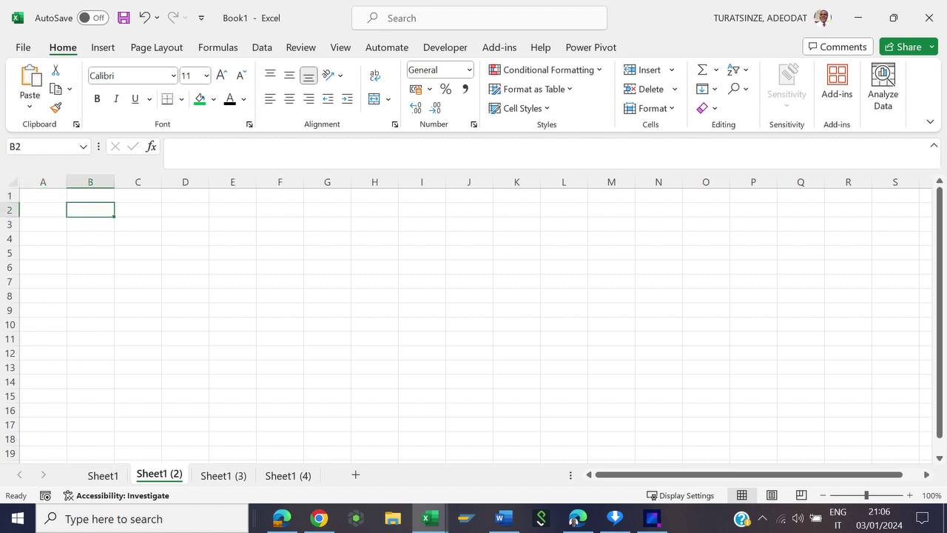
text(Marted)
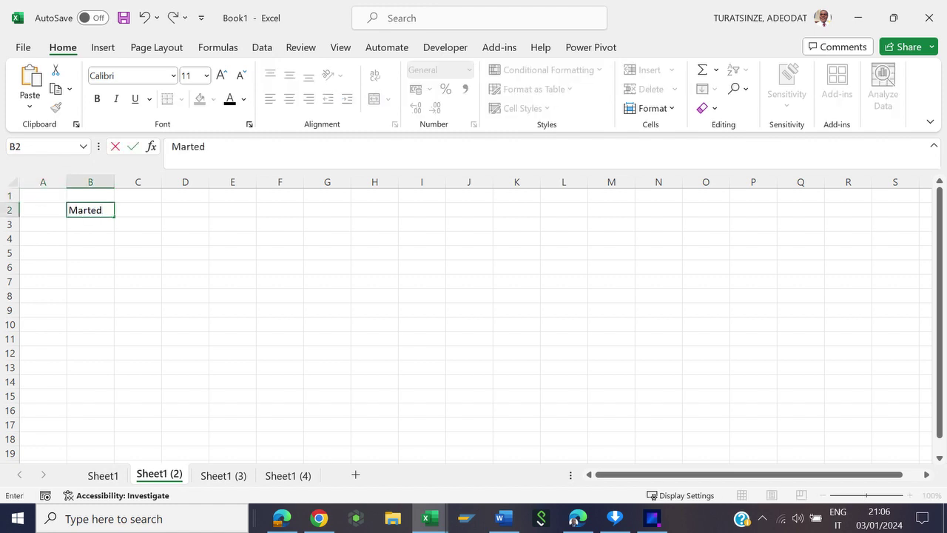
text(i)
Back on Sheet1, overwrite B2 with S1.
click(103, 475)
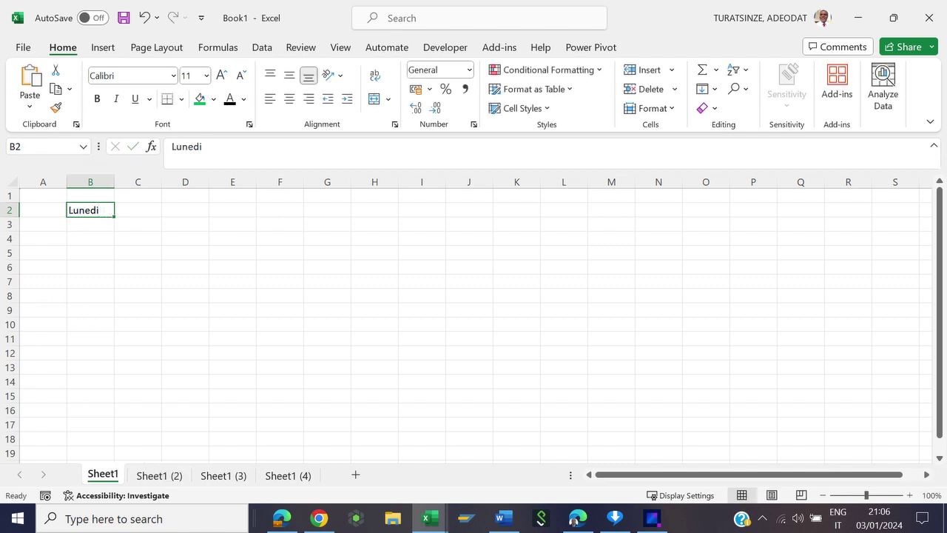
click(159, 474)
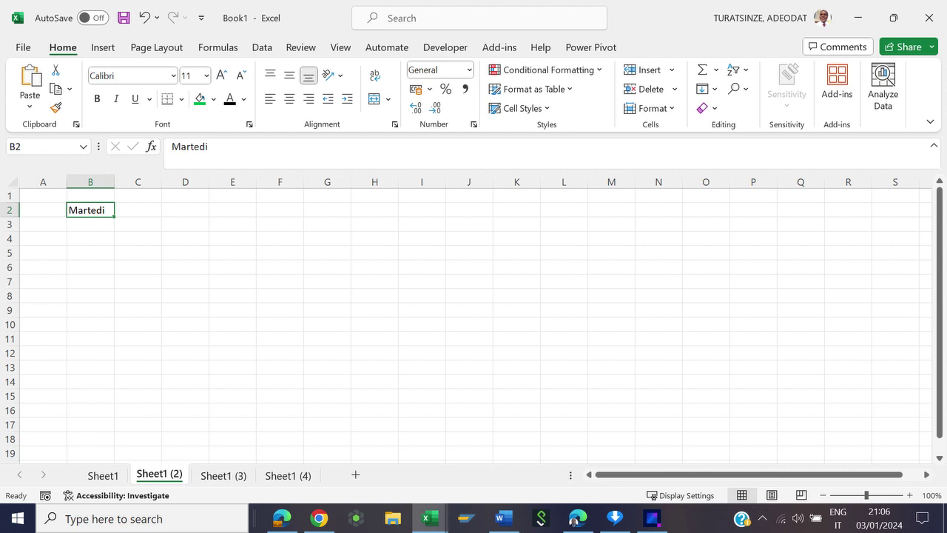
click(103, 475)
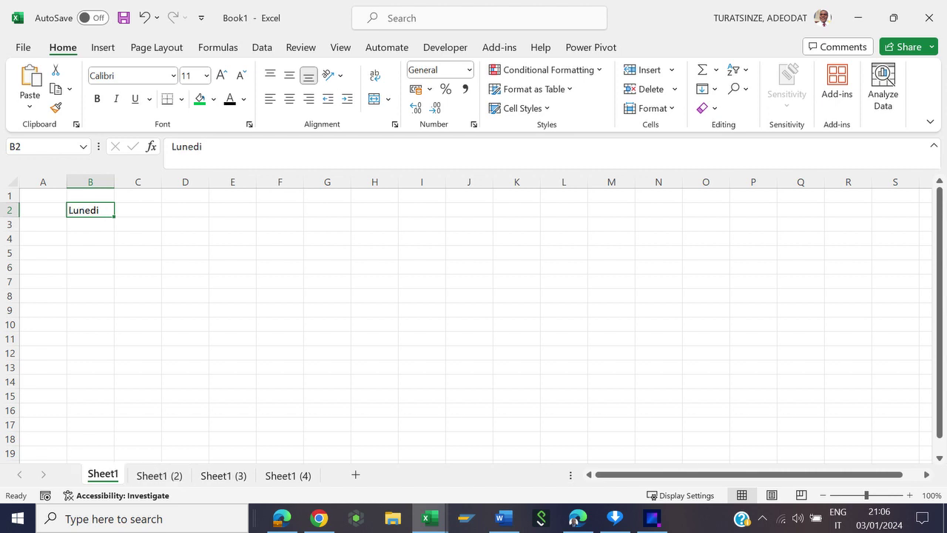
text(S1)
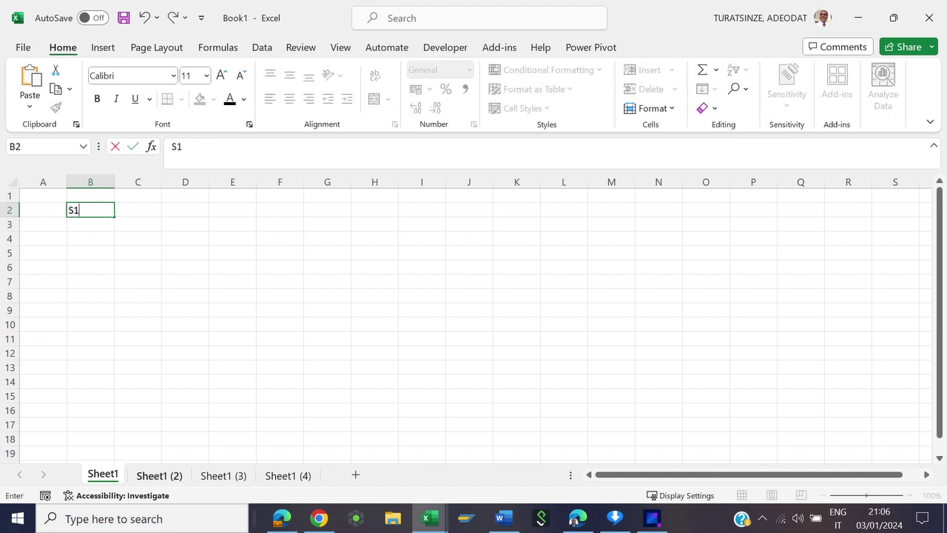
Enter S2, S3 and S4 in B2 of Sheet1 (2), (3) and (4), then return to Sheet1.
click(159, 475)
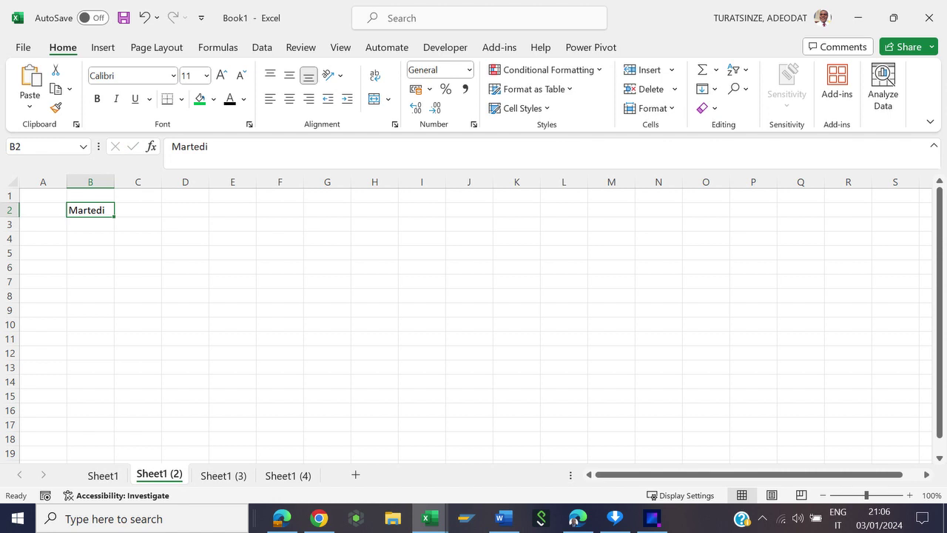
text(S2)
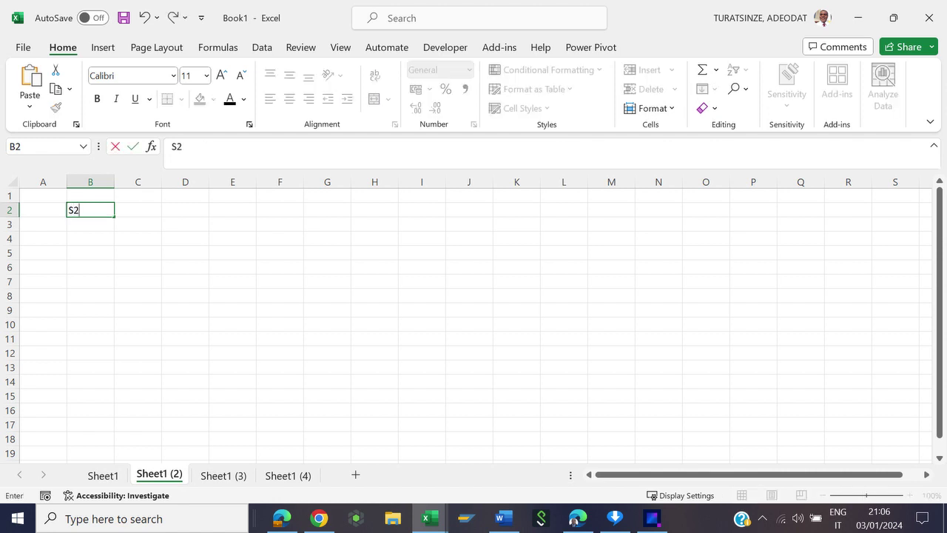
click(224, 475)
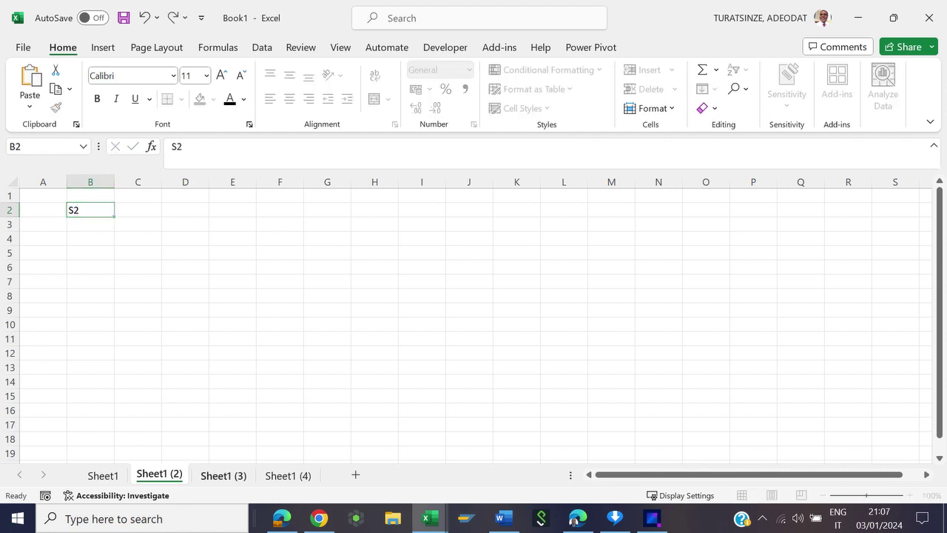
click(90, 209)
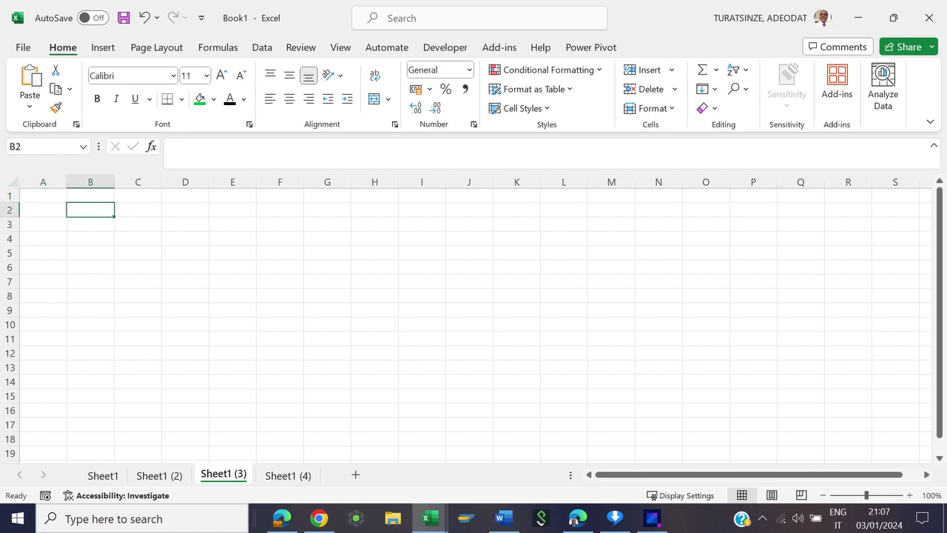
text(S3)
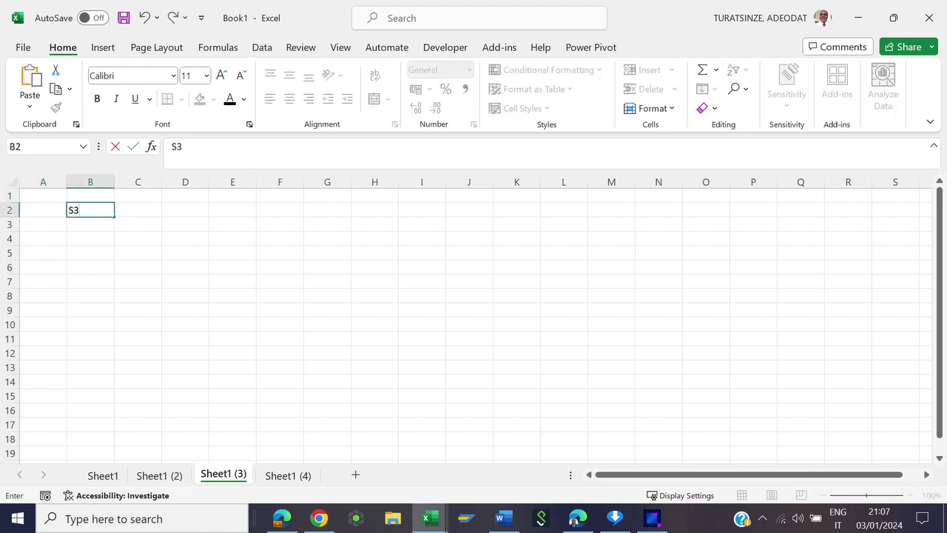
click(287, 475)
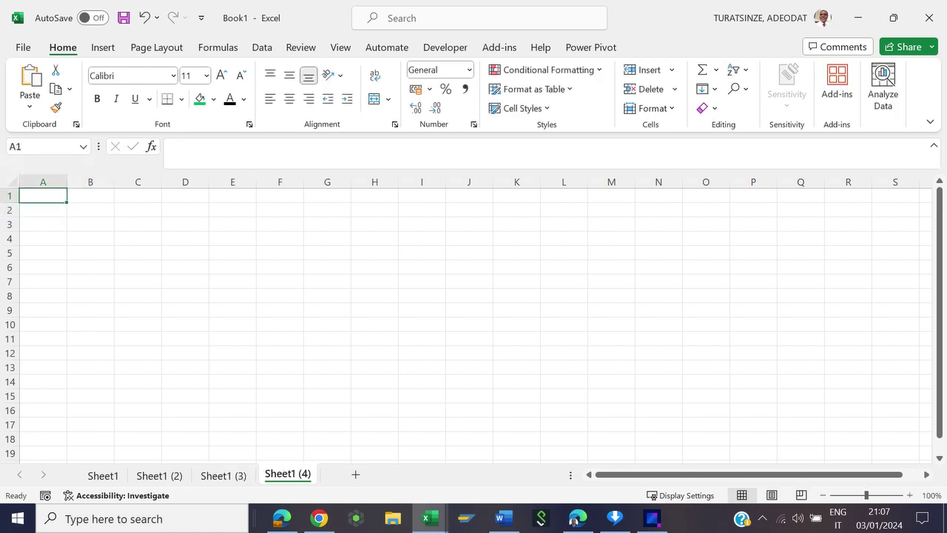
click(91, 209)
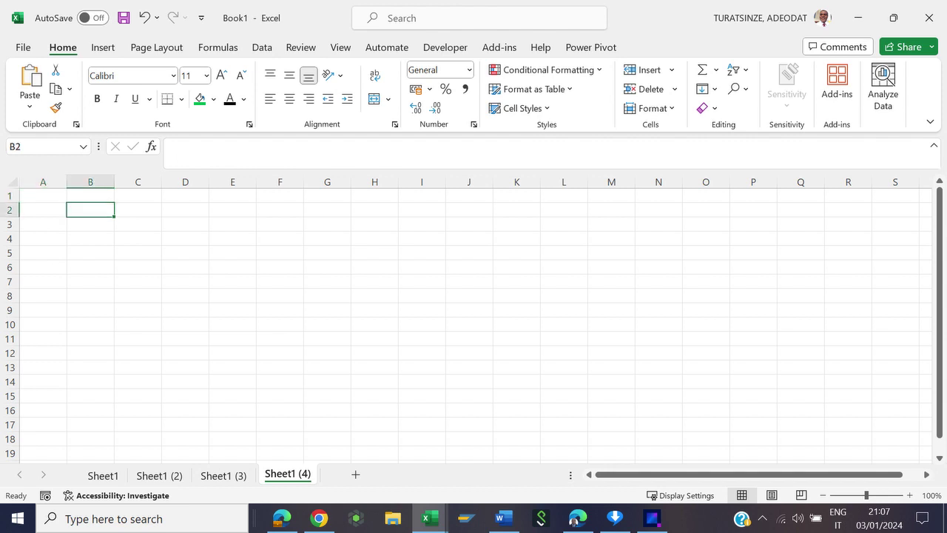
text(S4)
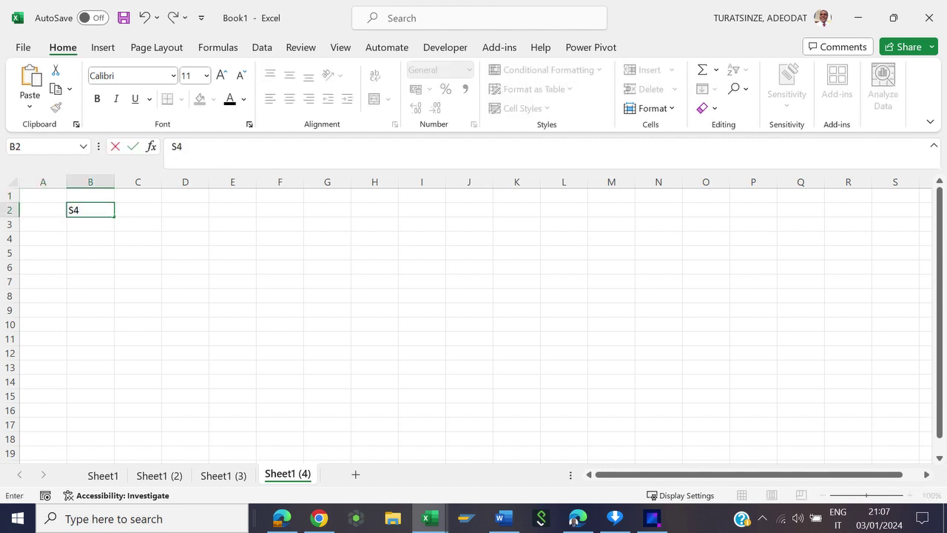
key(Return)
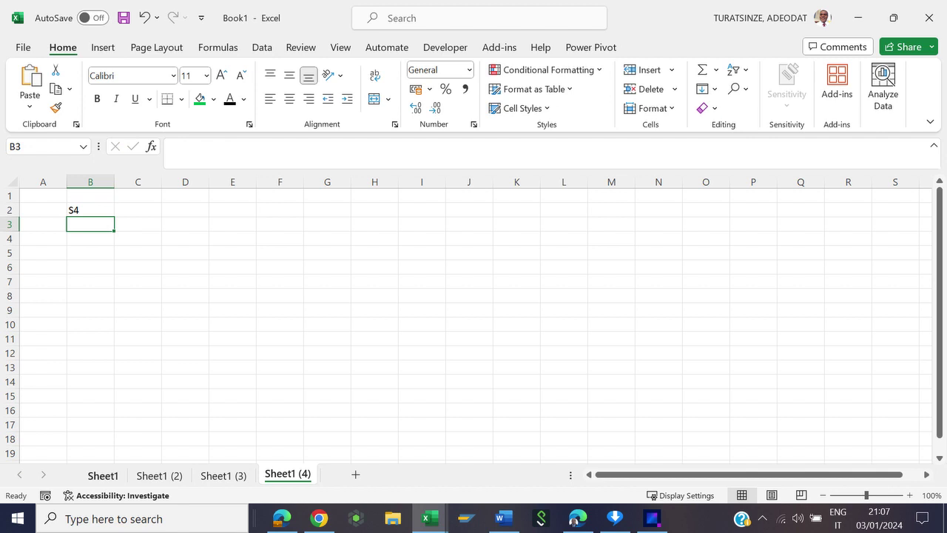
click(102, 475)
Select an empty cell on Sheet1 and show the View ribbon's window and macro options.
click(422, 252)
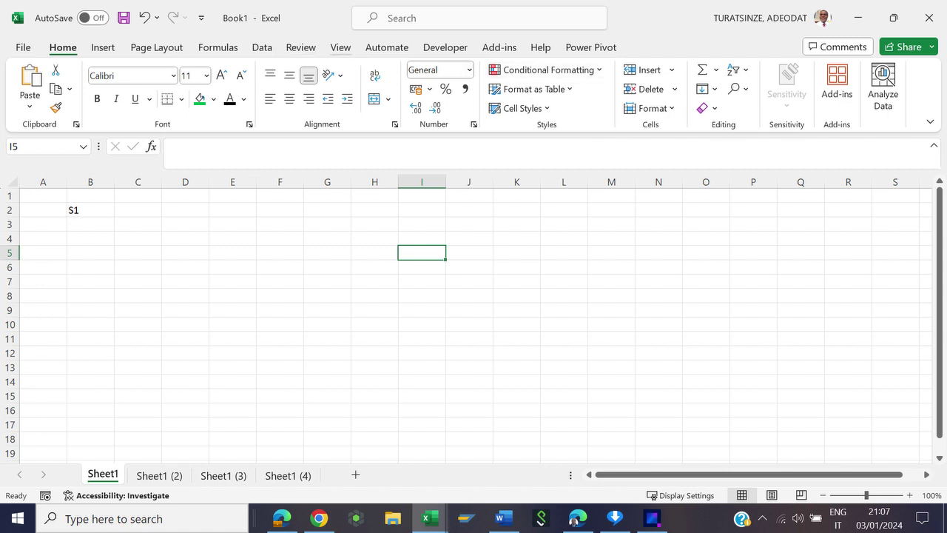
click(341, 46)
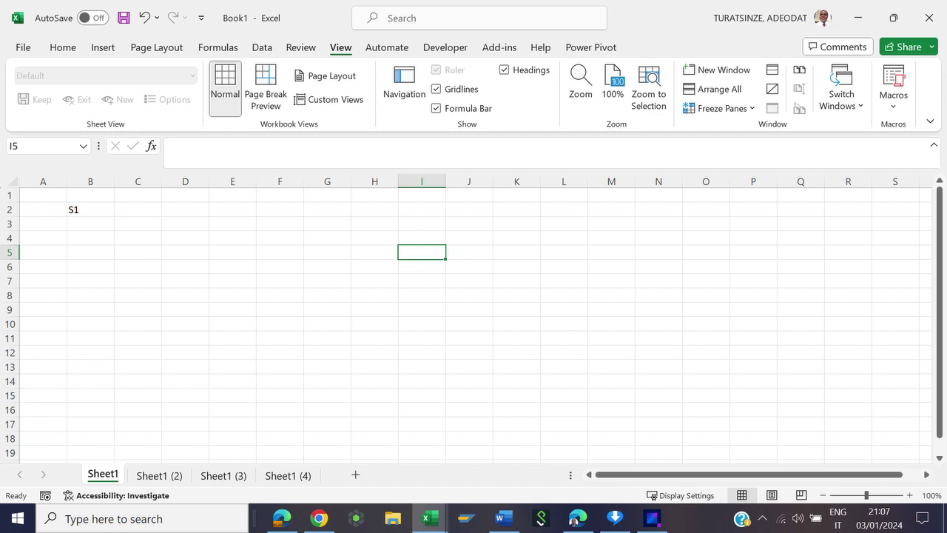
click(232, 294)
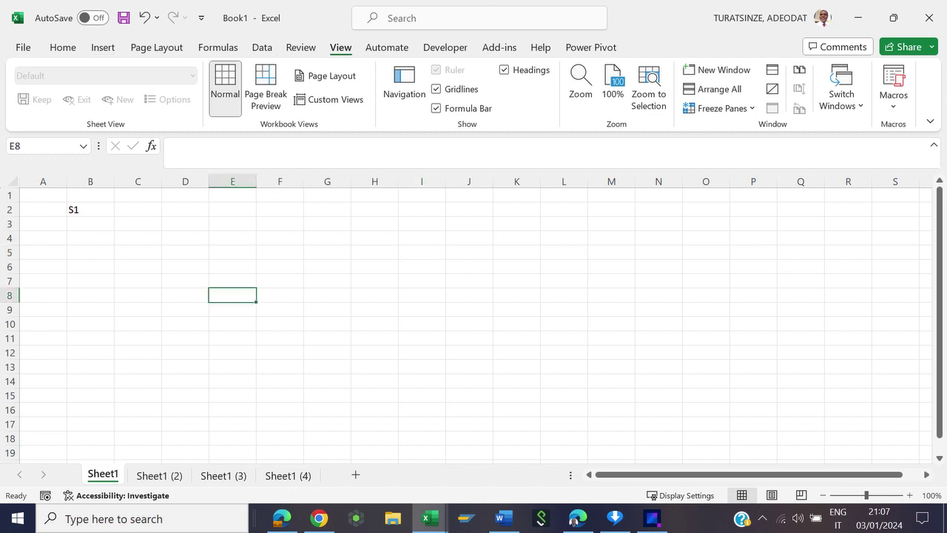
Open Sheet1's code in the VBA editor and insert a new Module1 into Book1.
right_click(102, 473)
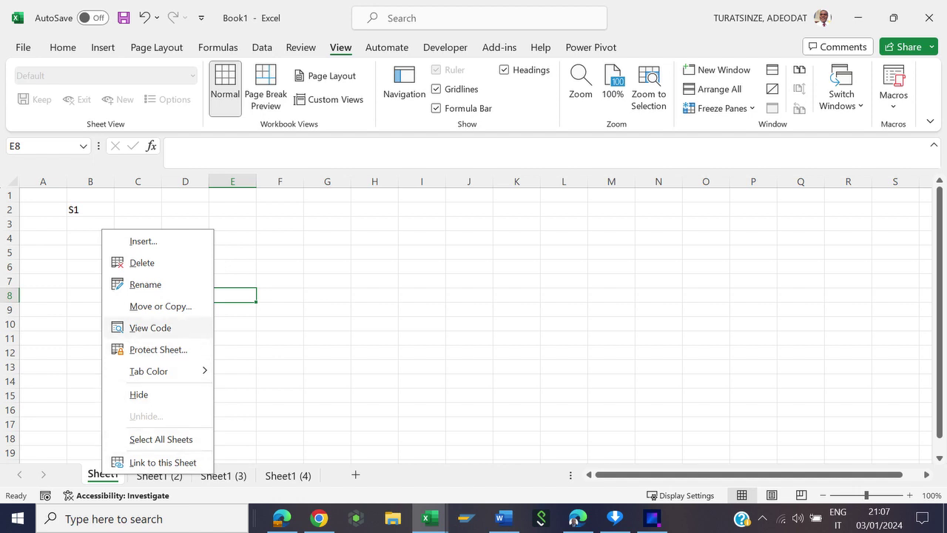
click(150, 328)
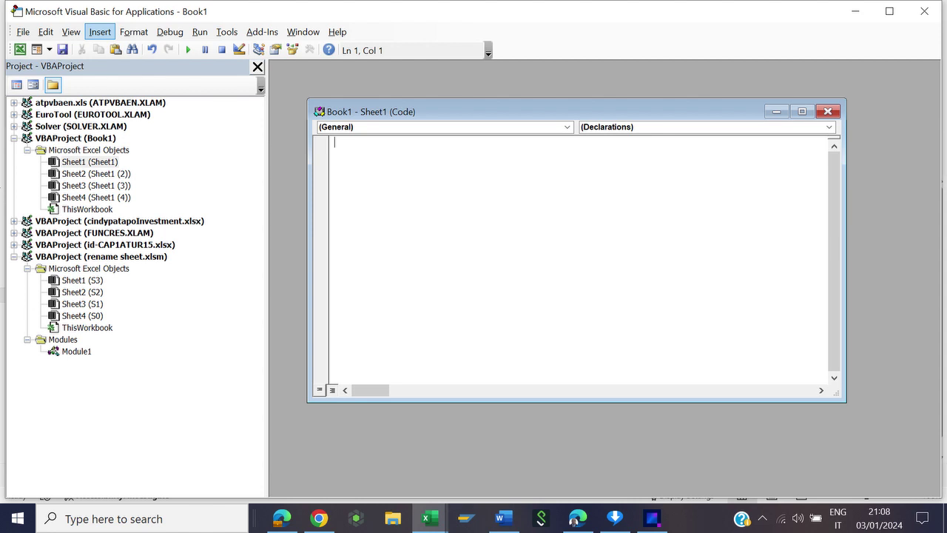
click(100, 32)
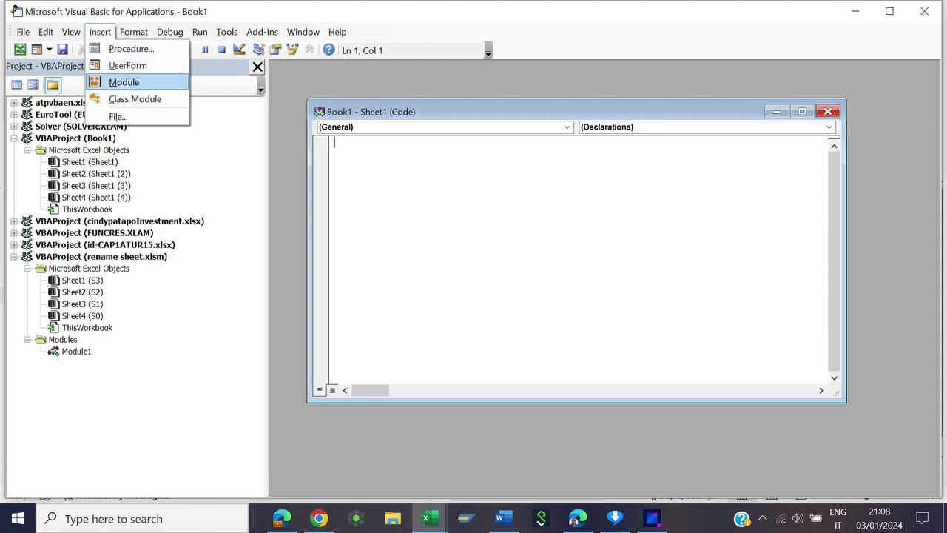
click(123, 81)
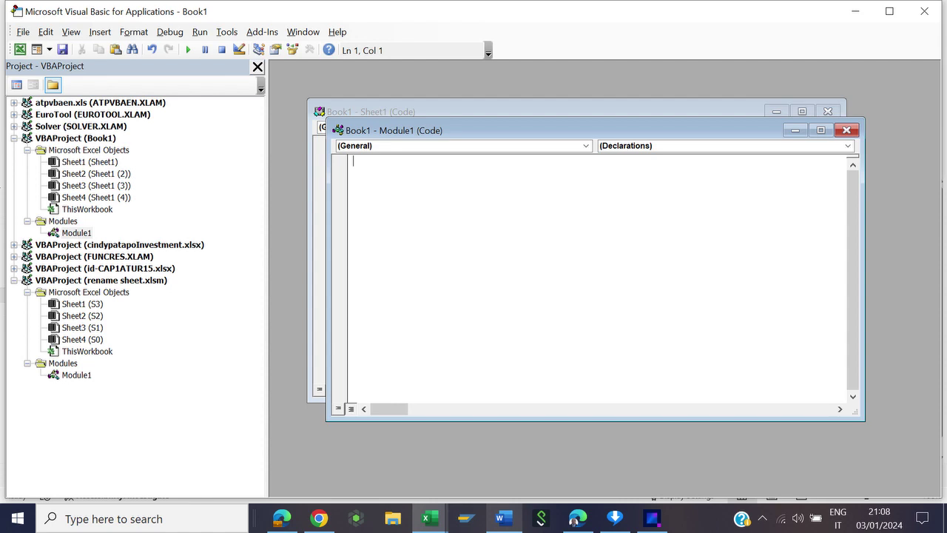
click(503, 518)
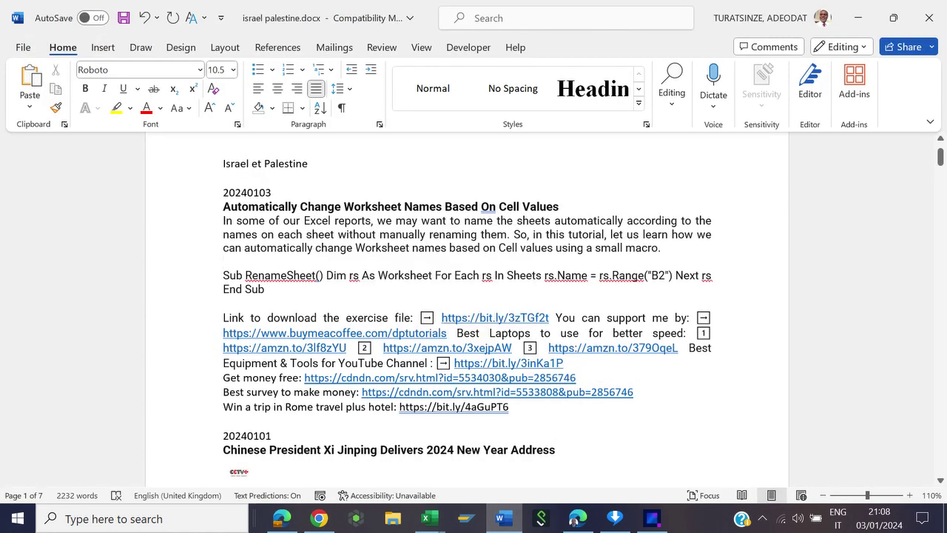
Copy the Sub RenameSheet() macro code from the Word notes and return to the VBA editor.
drag(223, 275, 266, 289)
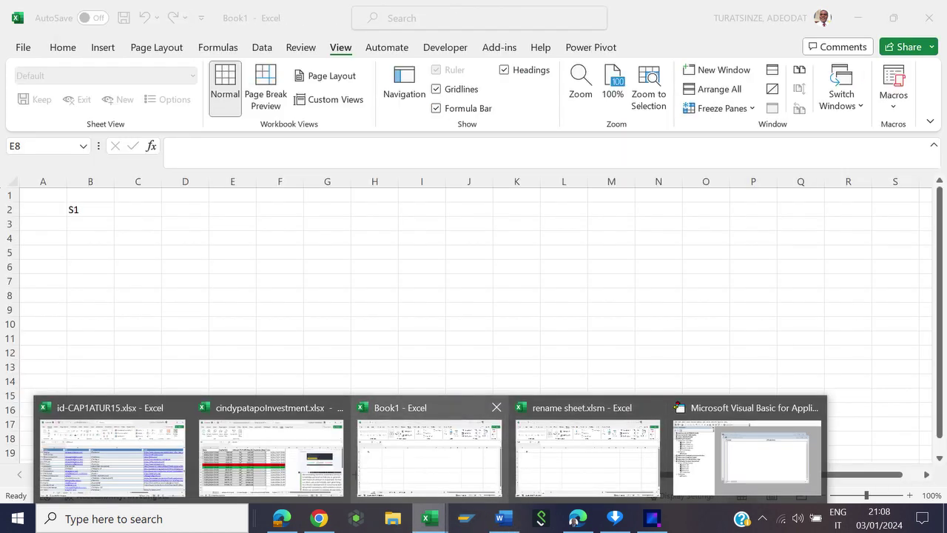
click(430, 455)
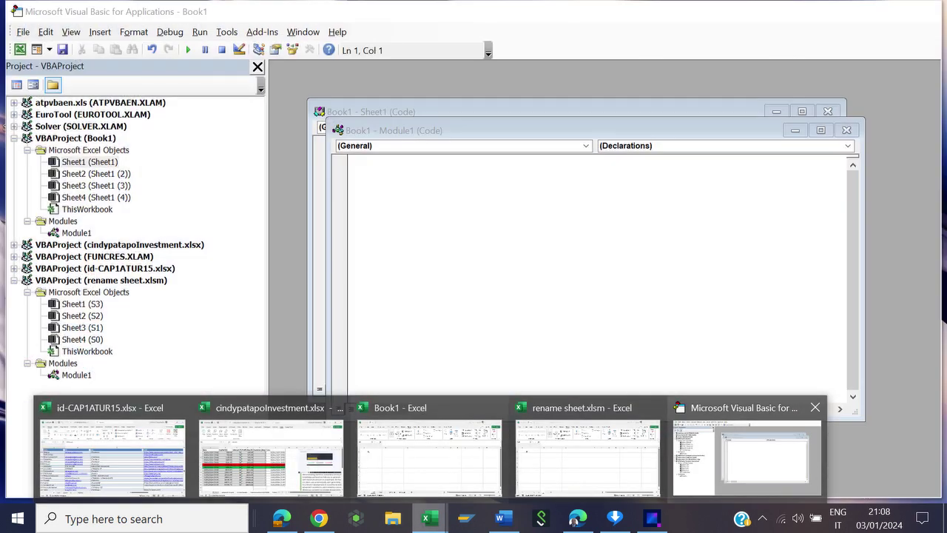
click(746, 455)
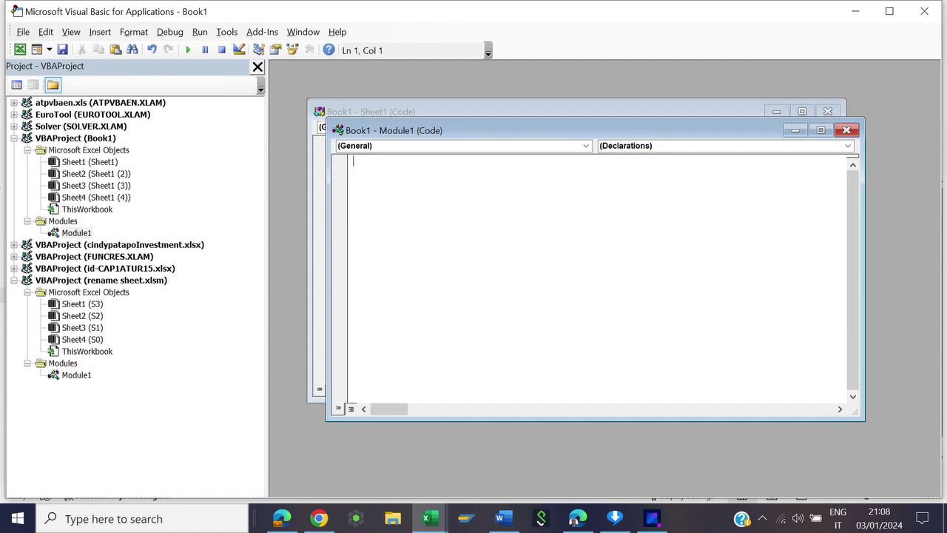
Paste the RenameSheet macro into Module1, then go back to the Word notes.
key(ctrl+v)
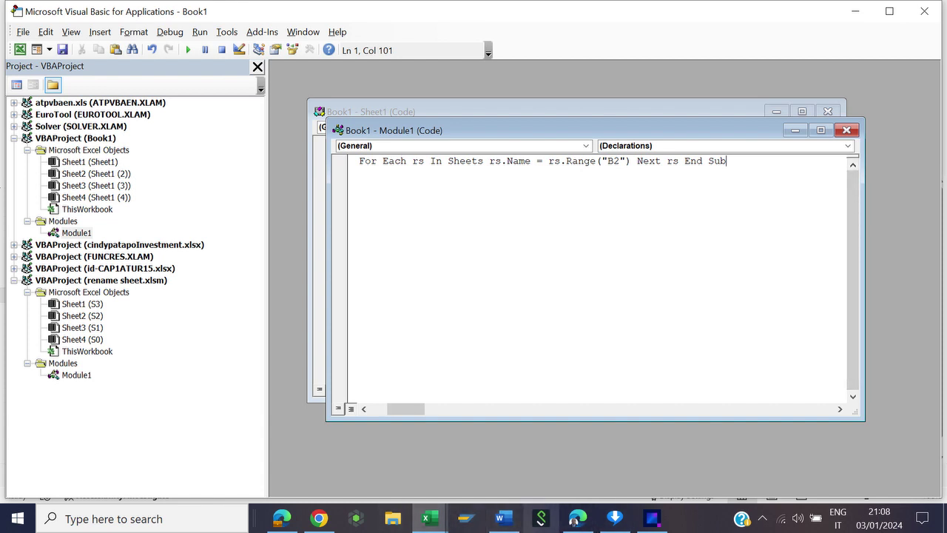
click(503, 518)
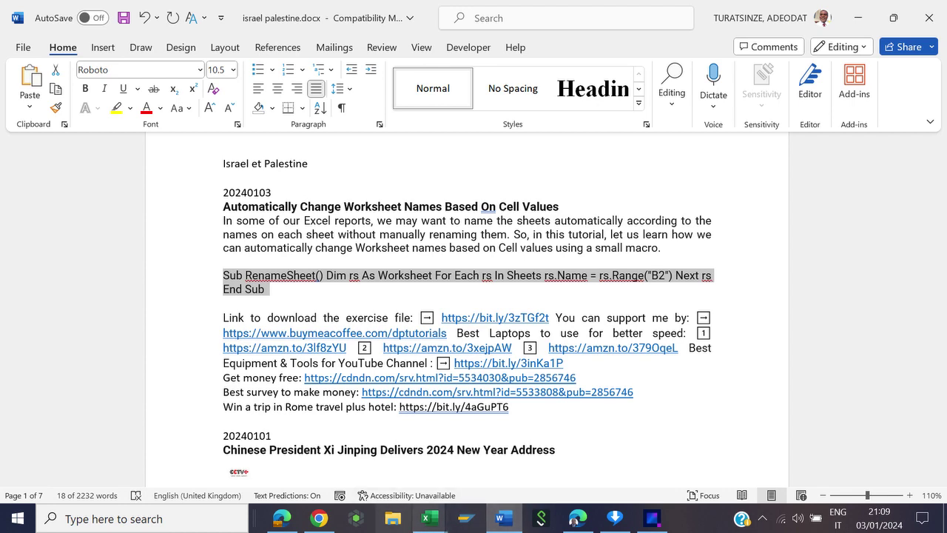
Put the RenameSheet loop (rs.Name = rs.Range("B2")) into Sheet1's code, then close both code windows.
click(429, 518)
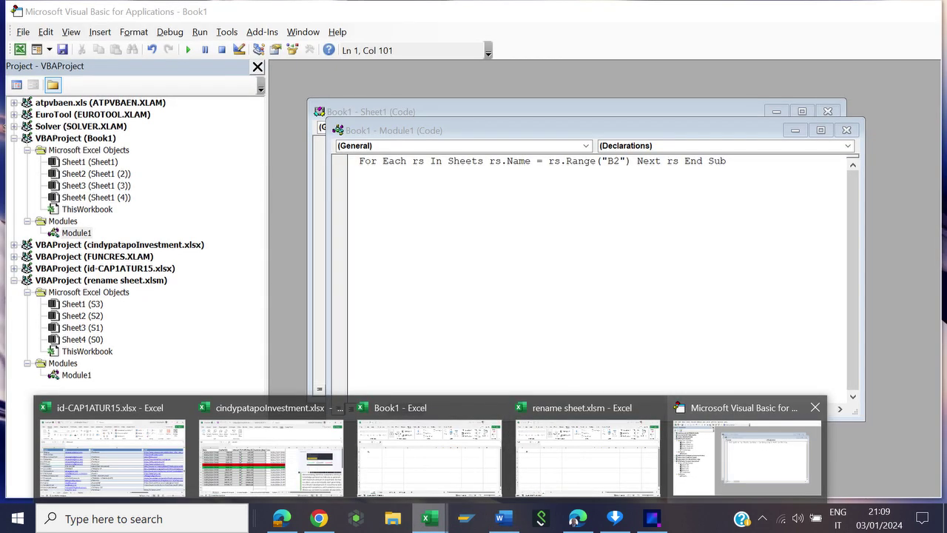
click(747, 455)
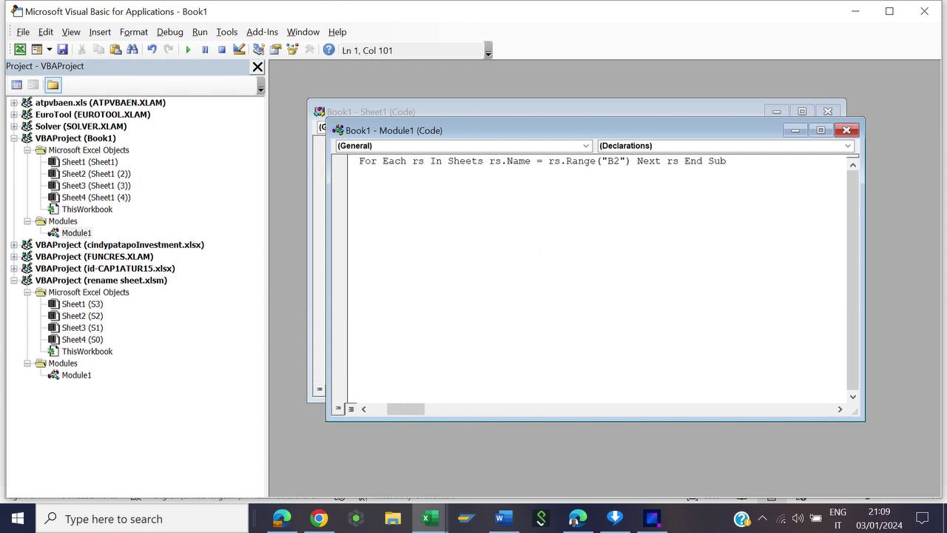
double_click(90, 162)
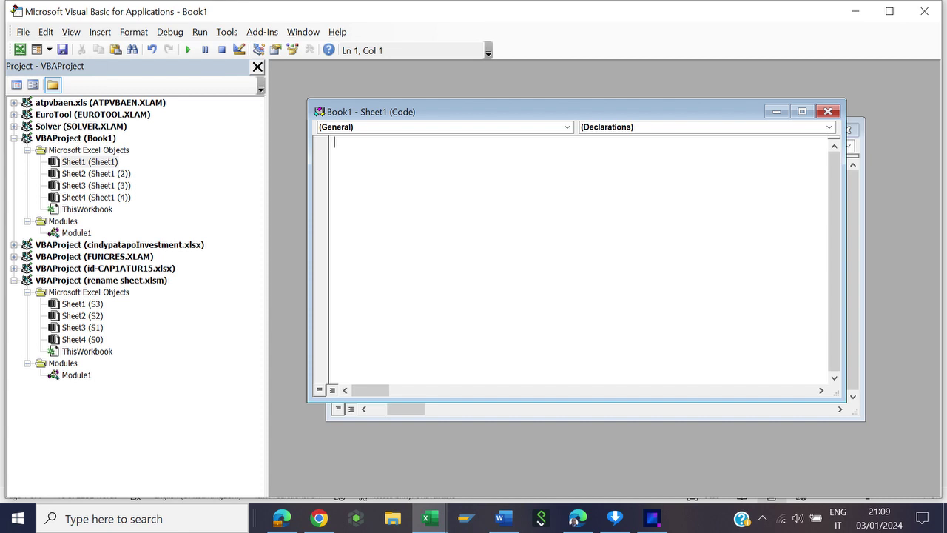
text(For Each rs In Sheets rs.Name = rs.Range("B2") Next rs End Sub)
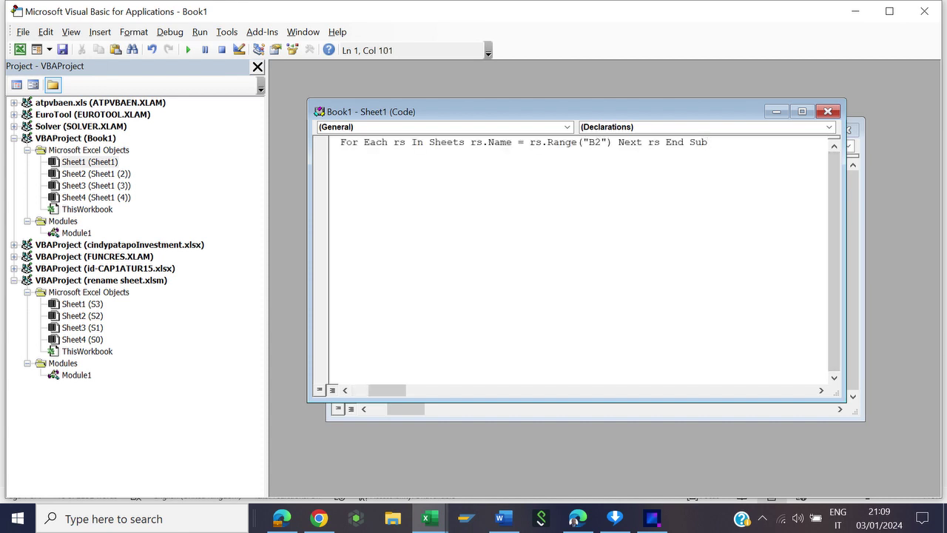
drag(387, 390, 370, 390)
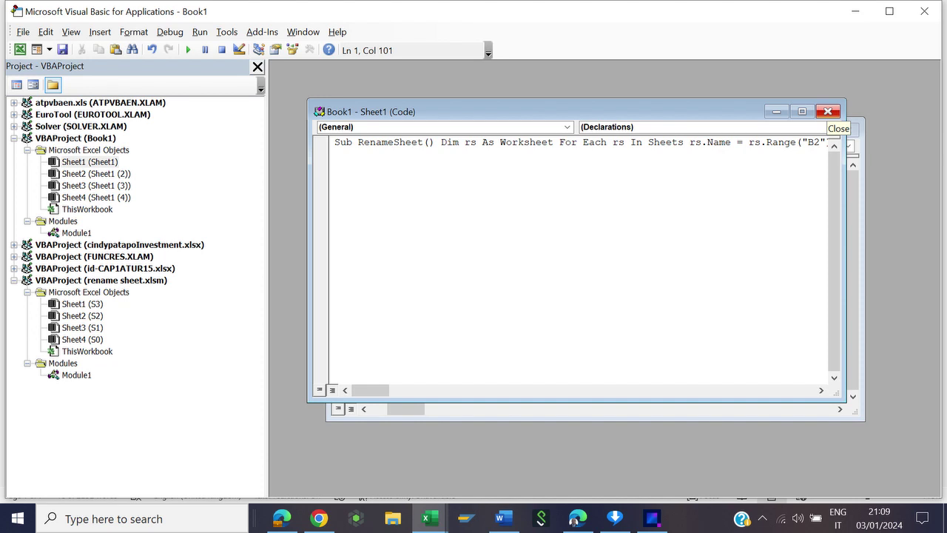
click(827, 111)
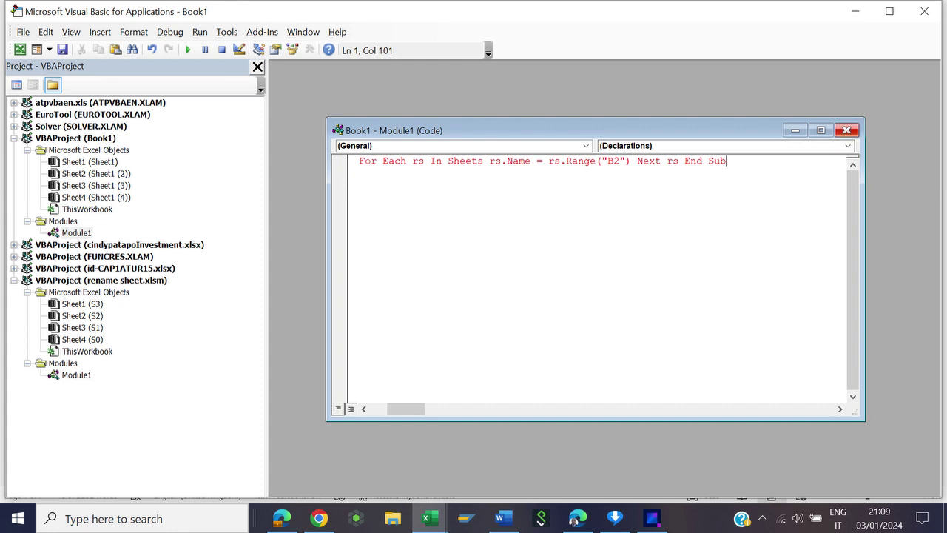
click(846, 130)
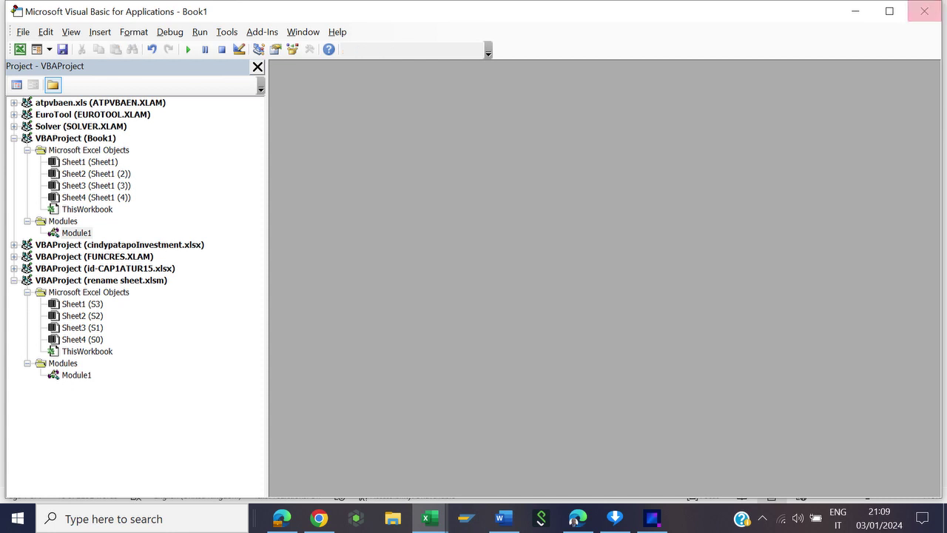
Close the VBA editor and open the Macro dialog listing RenameSheet and Sheet1.RenameSheet.
click(924, 11)
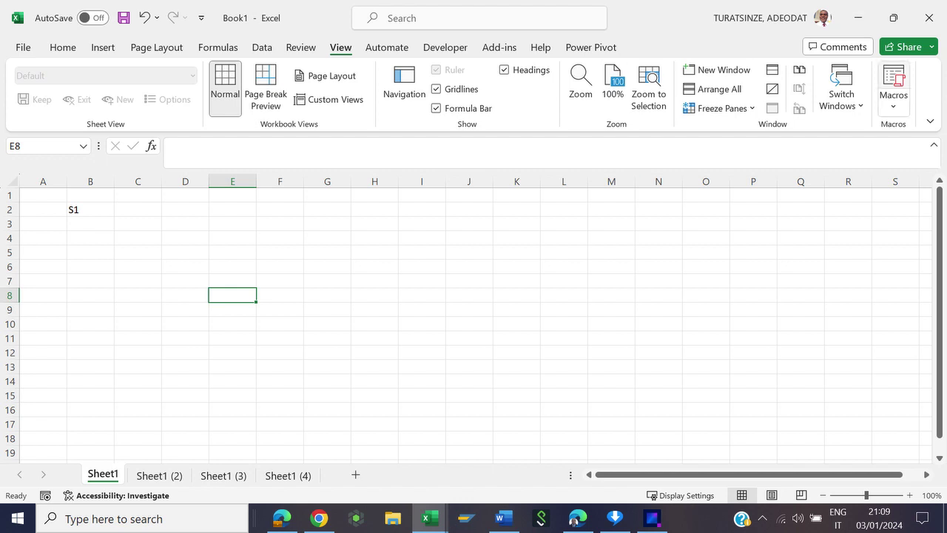
click(893, 82)
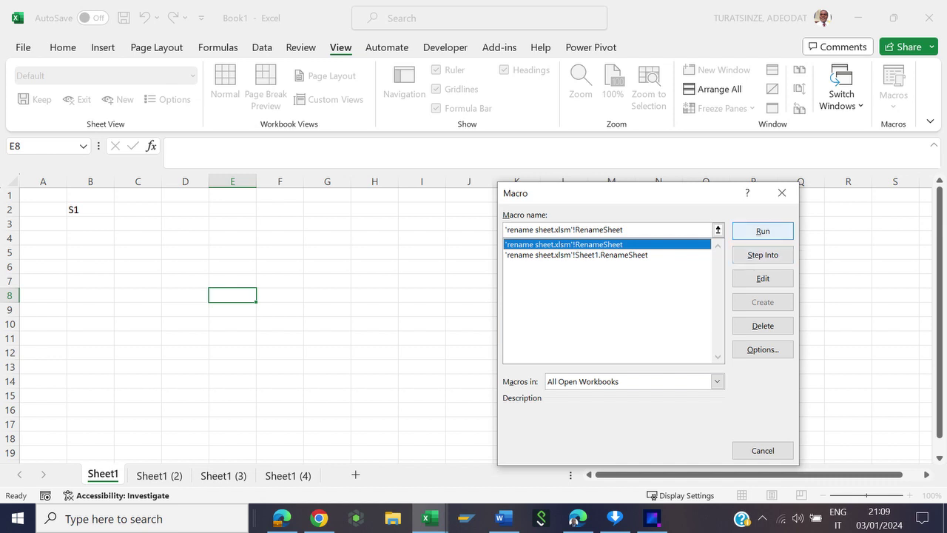
Run RenameSheet, then check the renamed tabs S2, S3 and S4 before returning to S1.
click(763, 231)
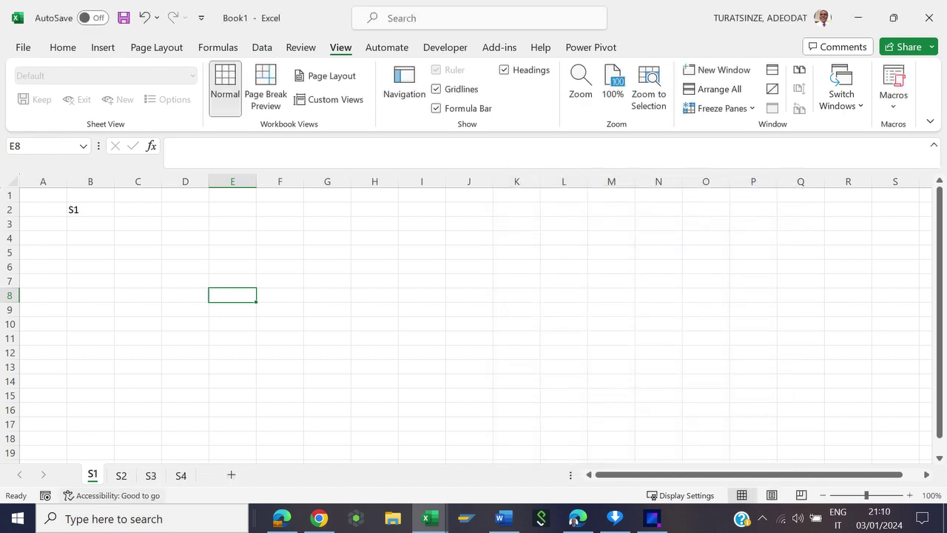
key(ctrl+Page_Down)
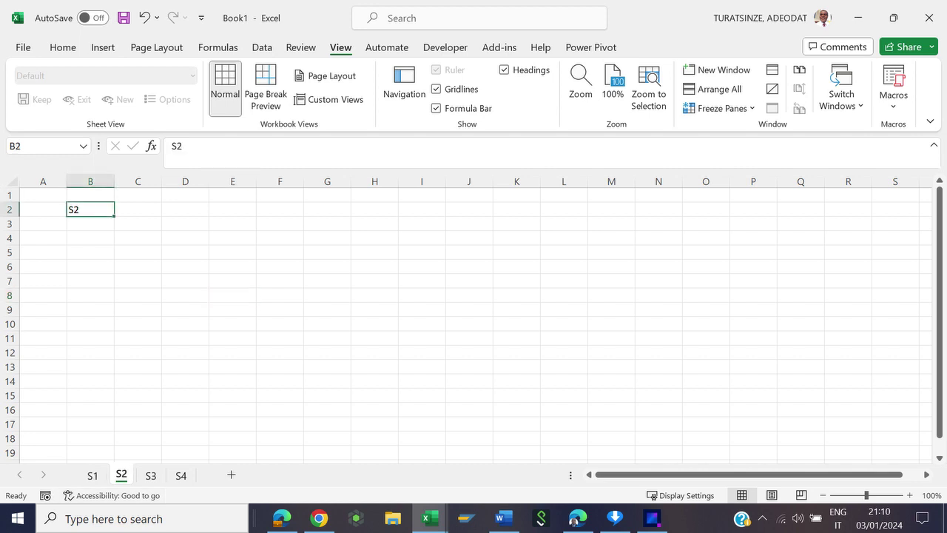
key(ctrl+Page_Down)
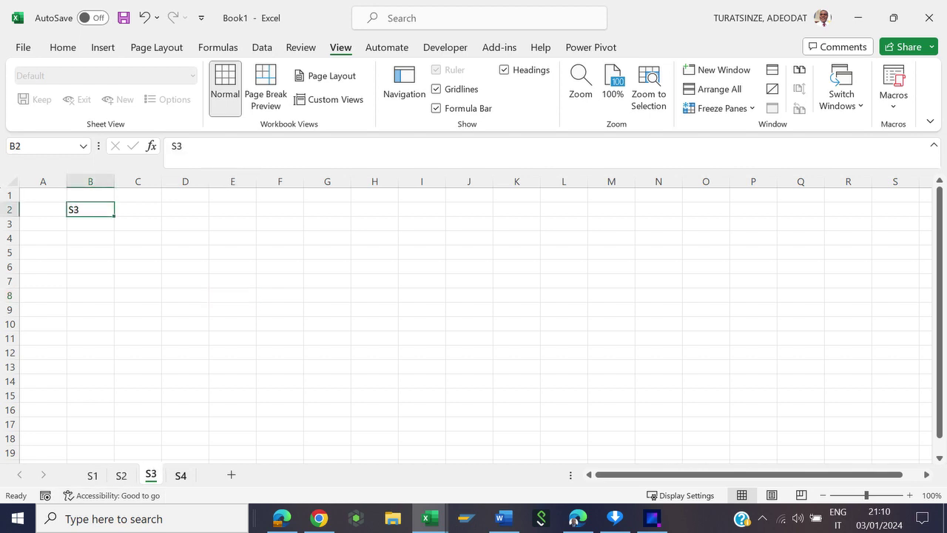
key(ctrl+Page_Down)
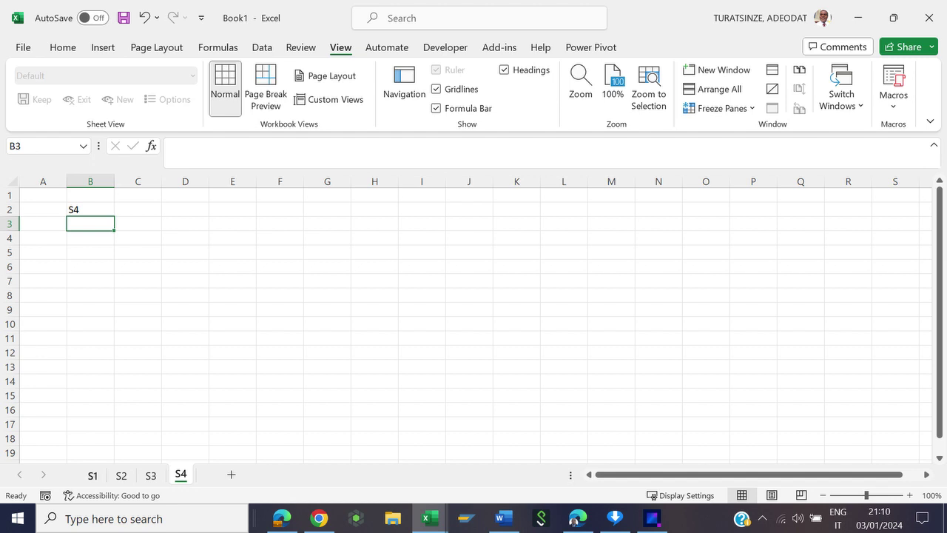
click(92, 474)
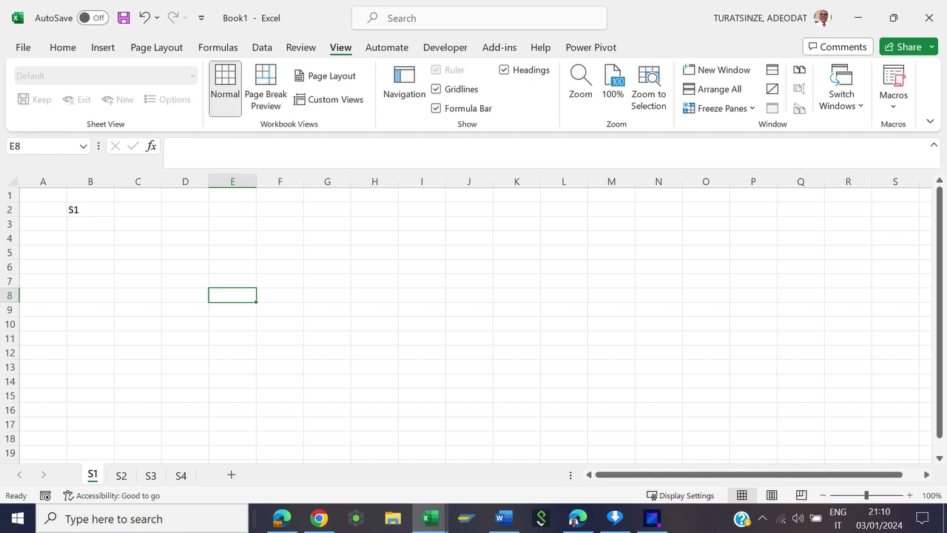
Enter Adeo 1, Adeo 2, Adeo 3 and Adeo 4 in B2 of sheets S1 through S4.
click(90, 209)
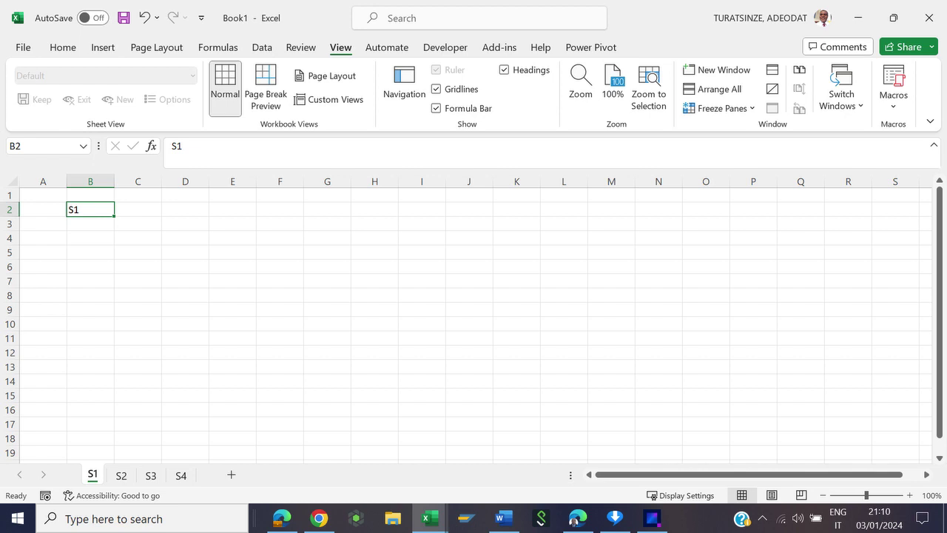
text(A)
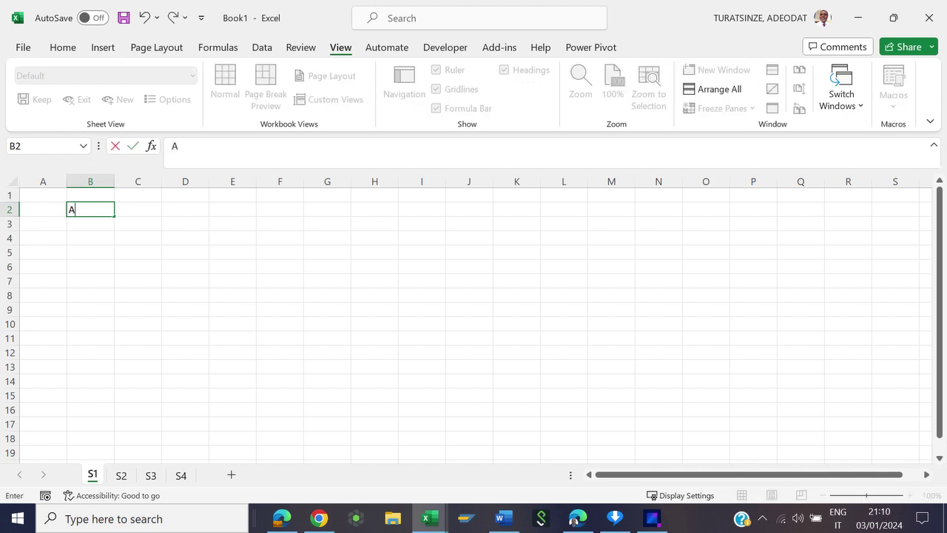
text(de)
text(o 1)
click(121, 475)
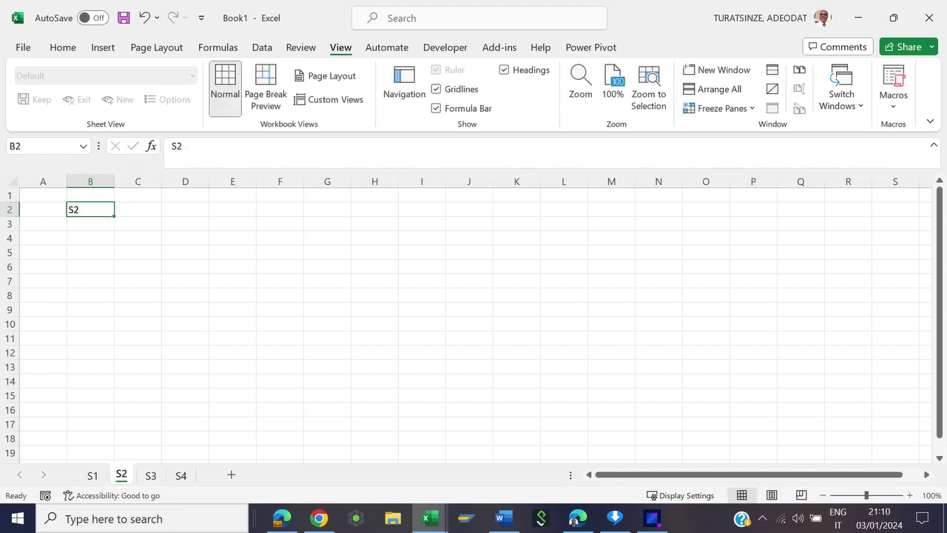
text(A)
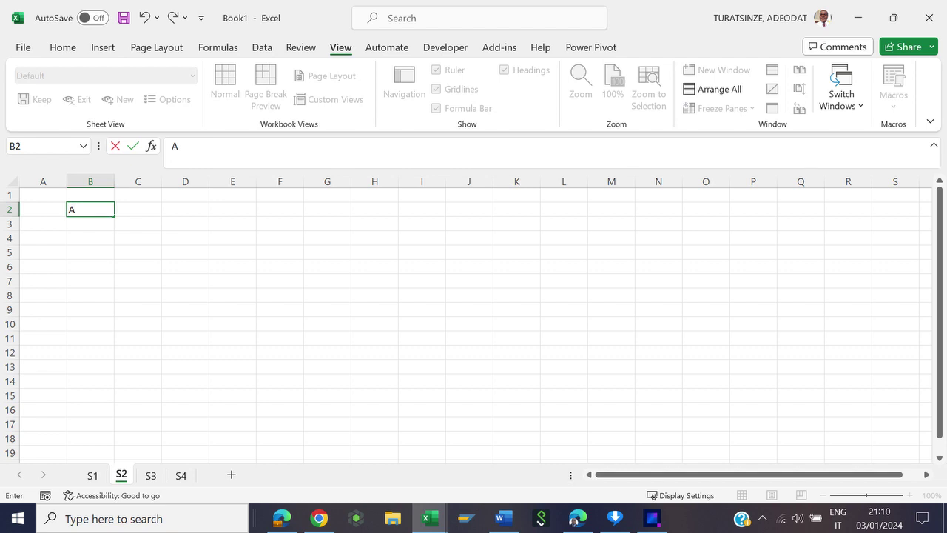
text(deo 2)
key(ctrl+Page_Down)
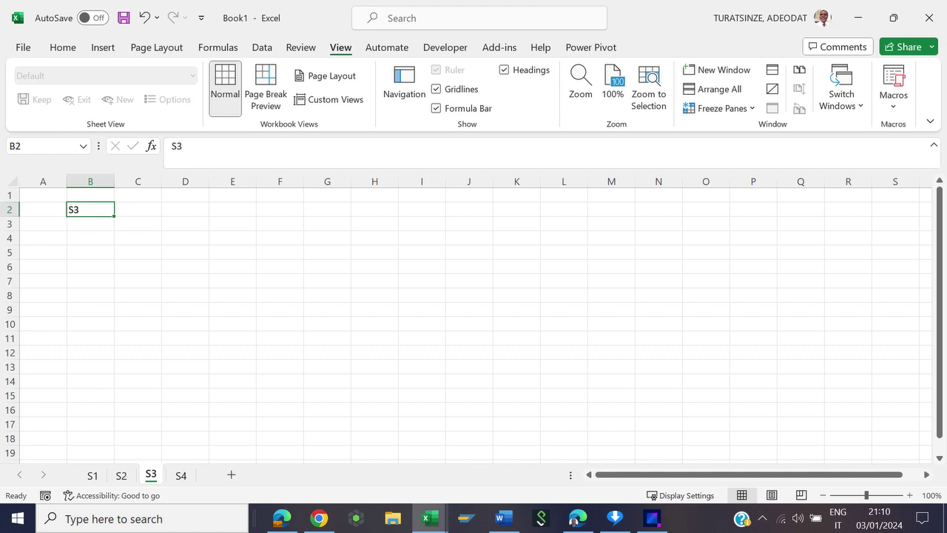
text(Adeo)
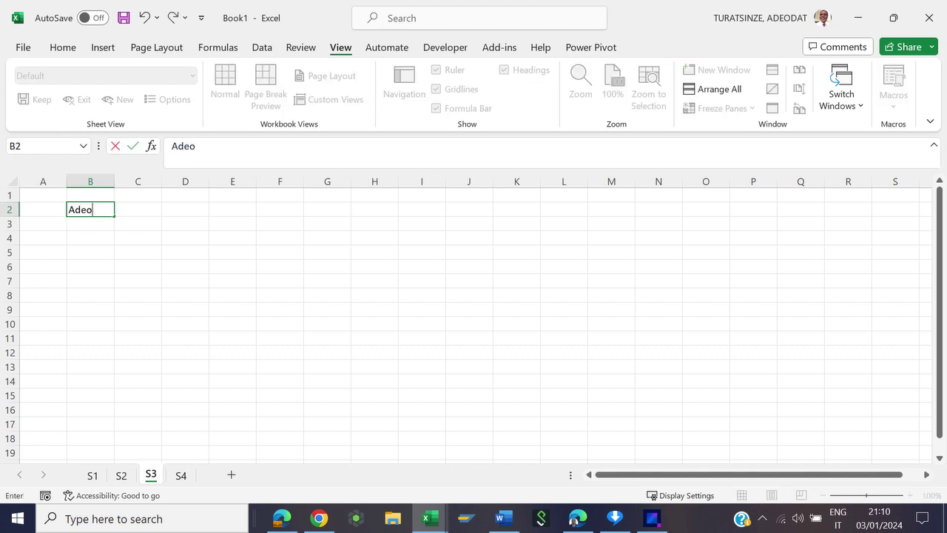
text( 3)
key(Return)
key(ctrl+Page_Down)
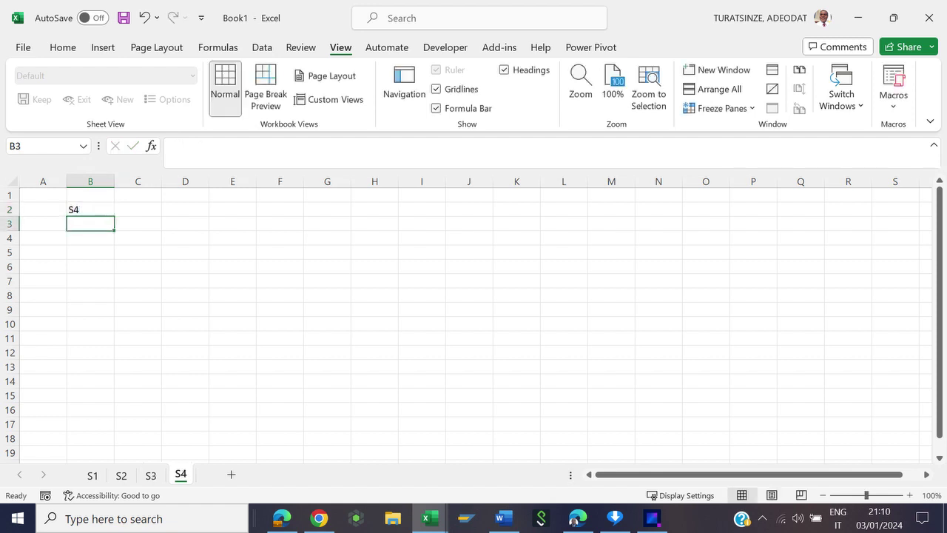
click(90, 210)
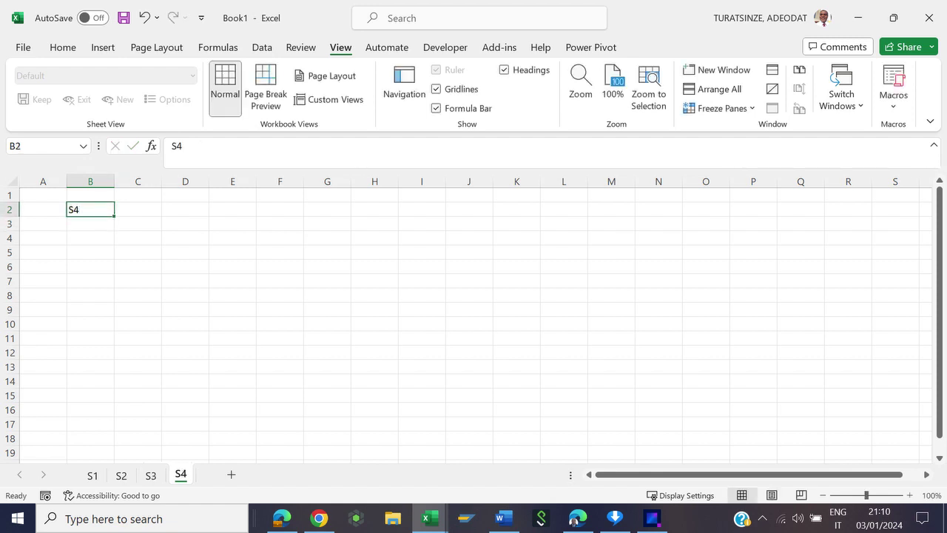
text(Ade)
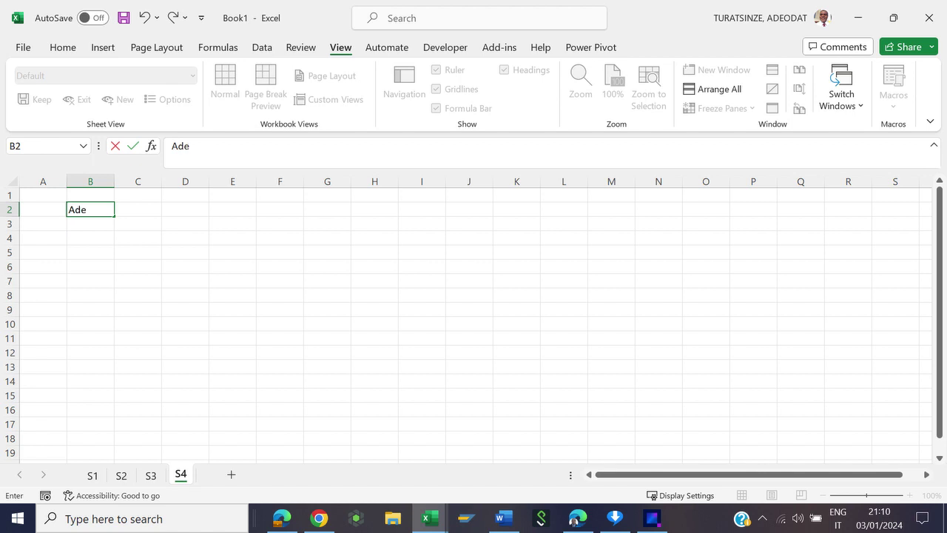
text(o 4)
click(280, 438)
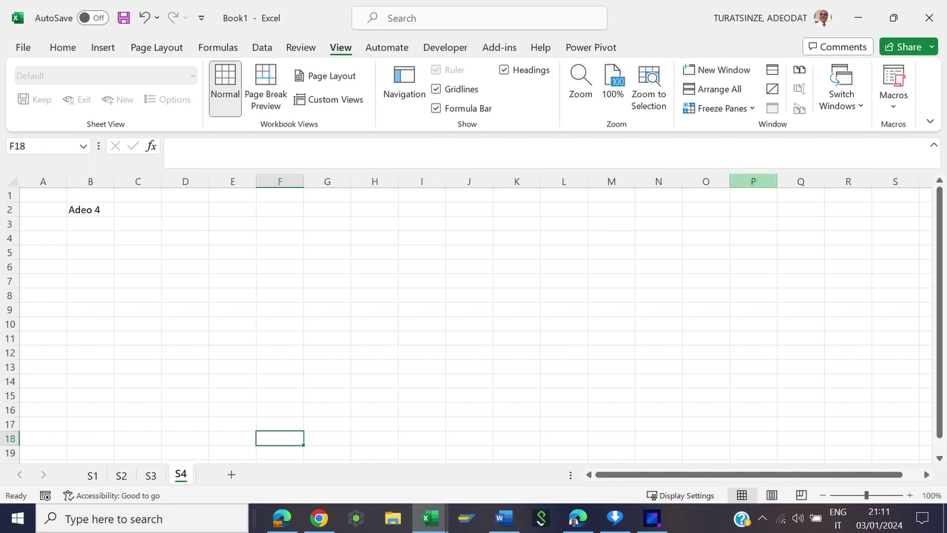
Run the RenameSheet macro from View Macros so the tabs become Adeo 1 to Adeo 4.
click(893, 88)
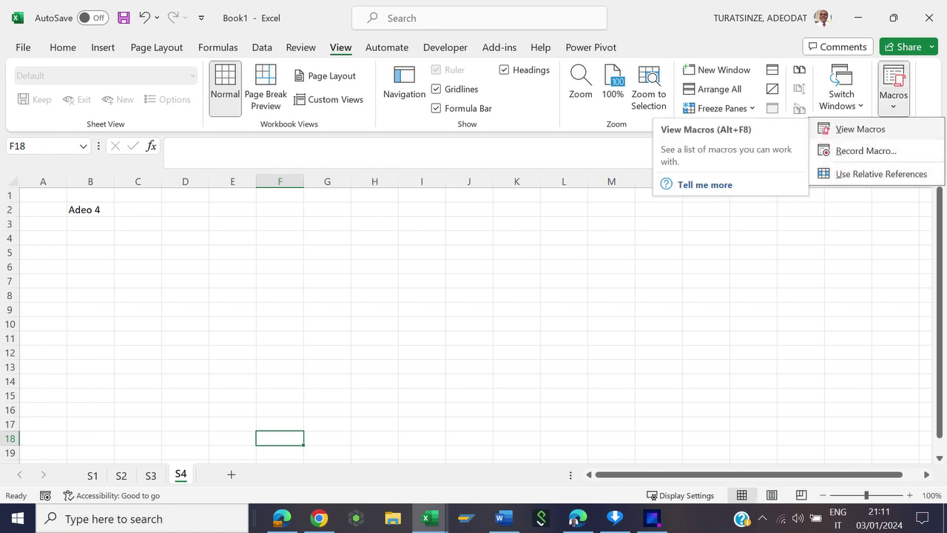
click(859, 129)
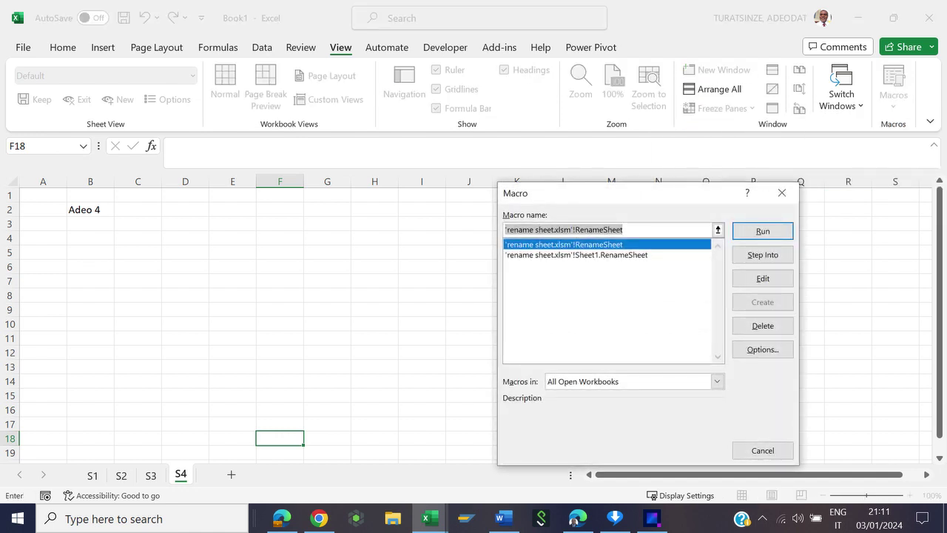
click(623, 230)
key(Return)
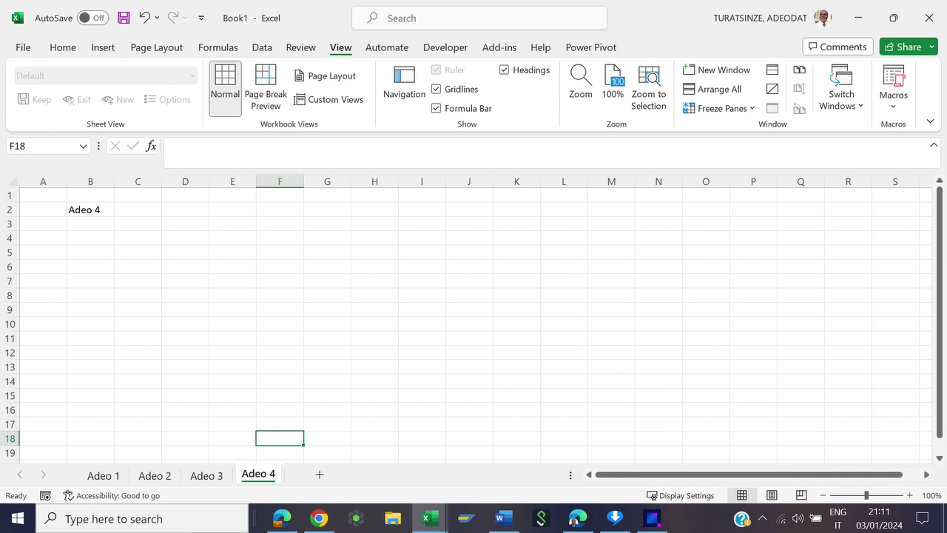
Check sheet Adeo 1, then go to sheet Adeo 2 and select its cell B2.
click(103, 474)
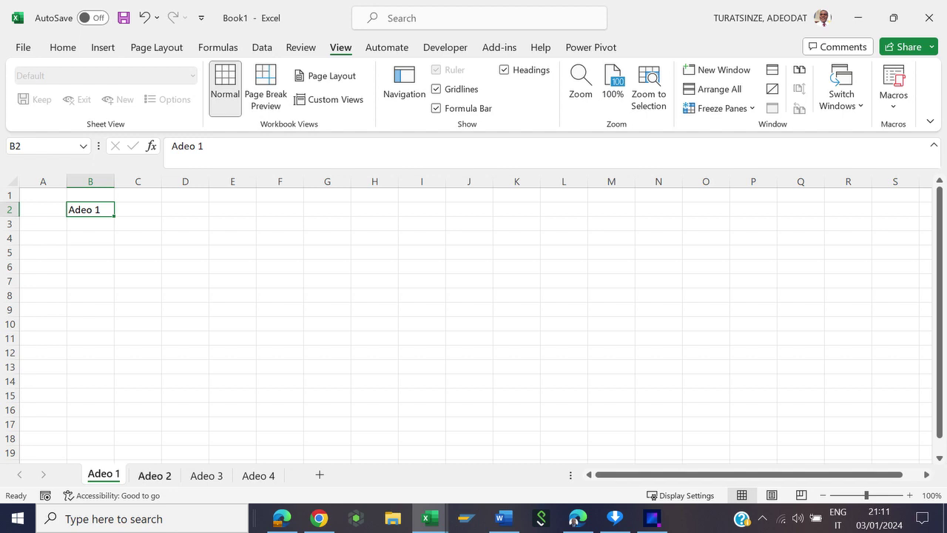
click(154, 475)
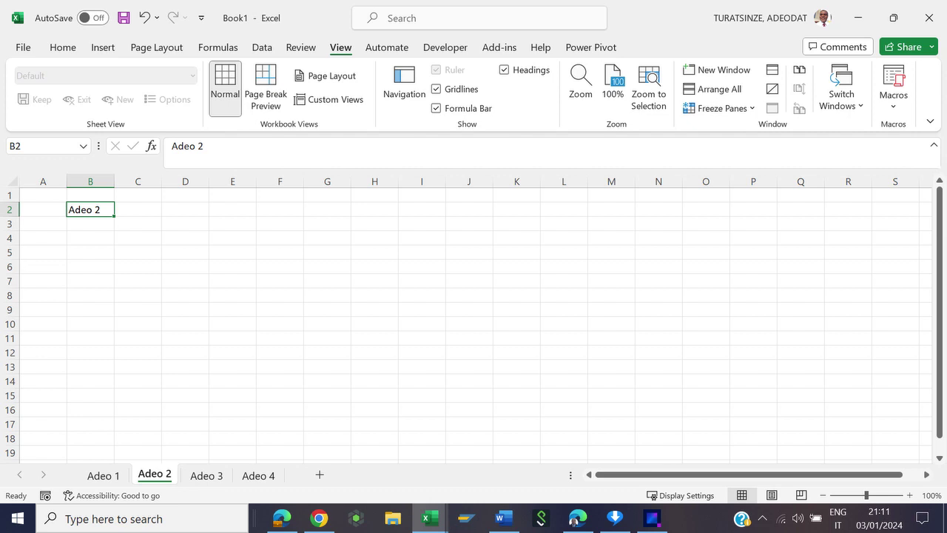
click(137, 209)
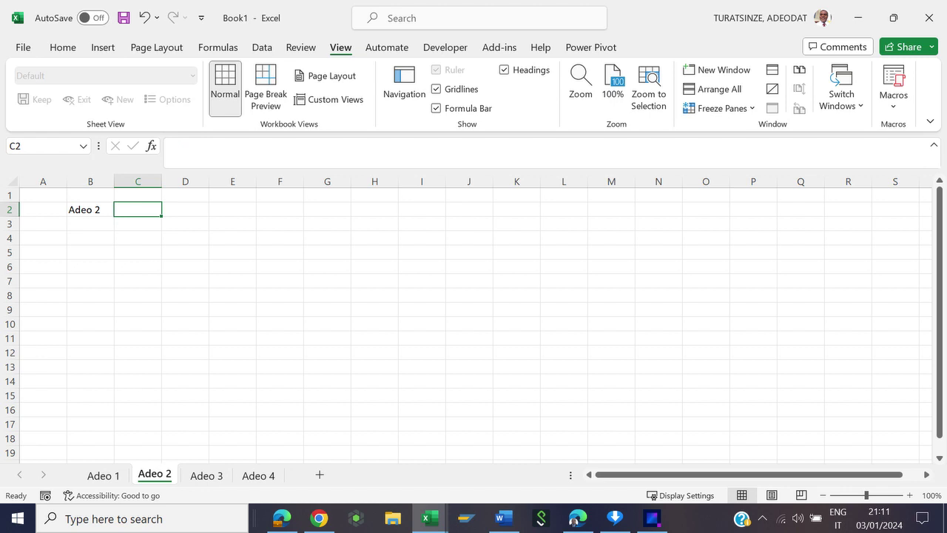
click(91, 209)
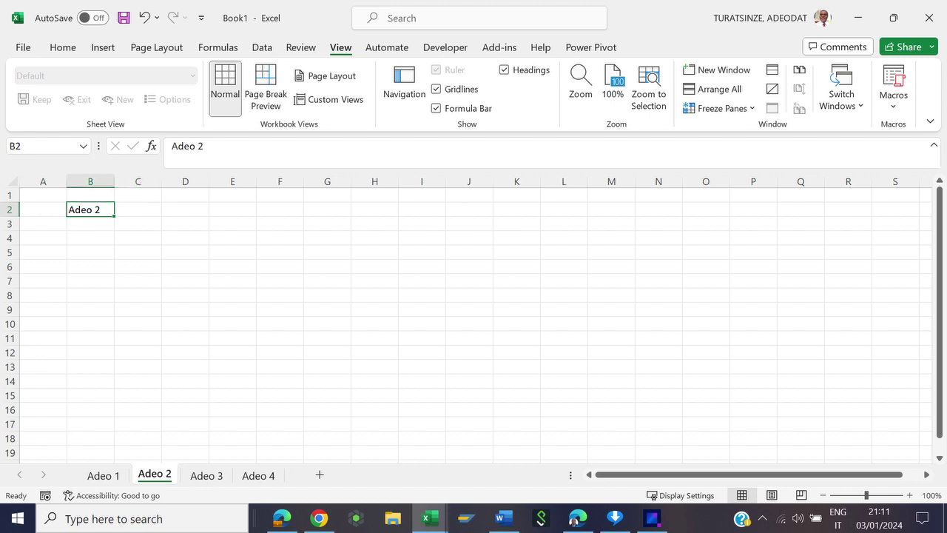
Start the formula ="Adeo"& in B2 pointing at sheet Adeo 1, dismissing the reference error.
text(=)
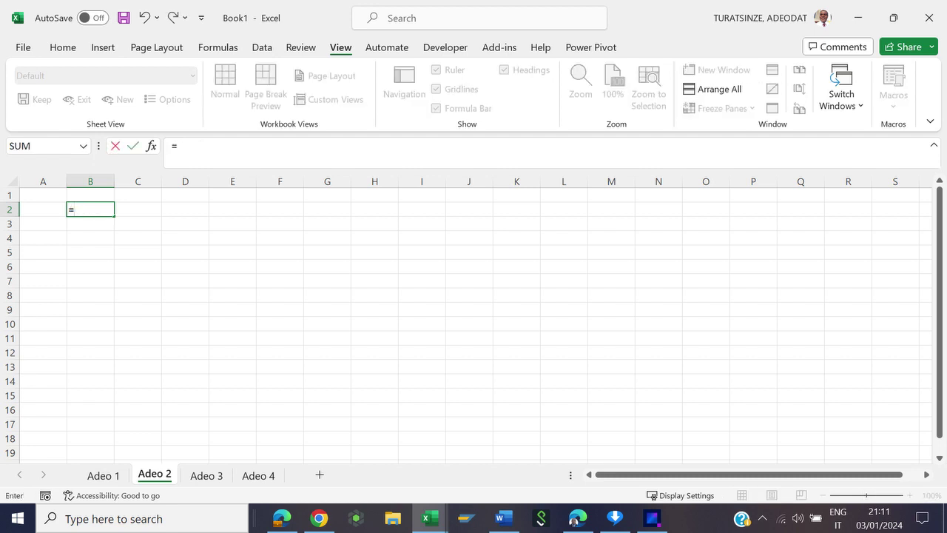
text(")
text(Ade)
text(o)
text(&)
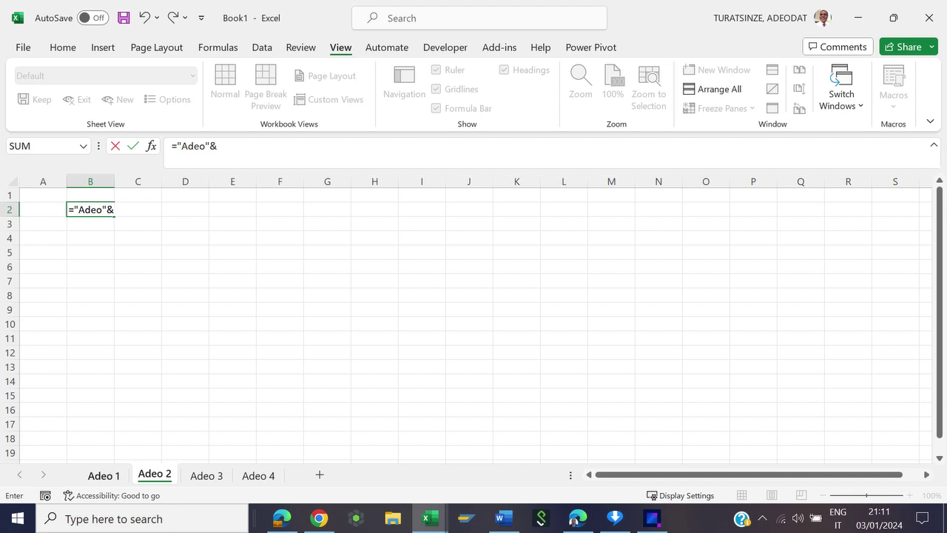
click(103, 475)
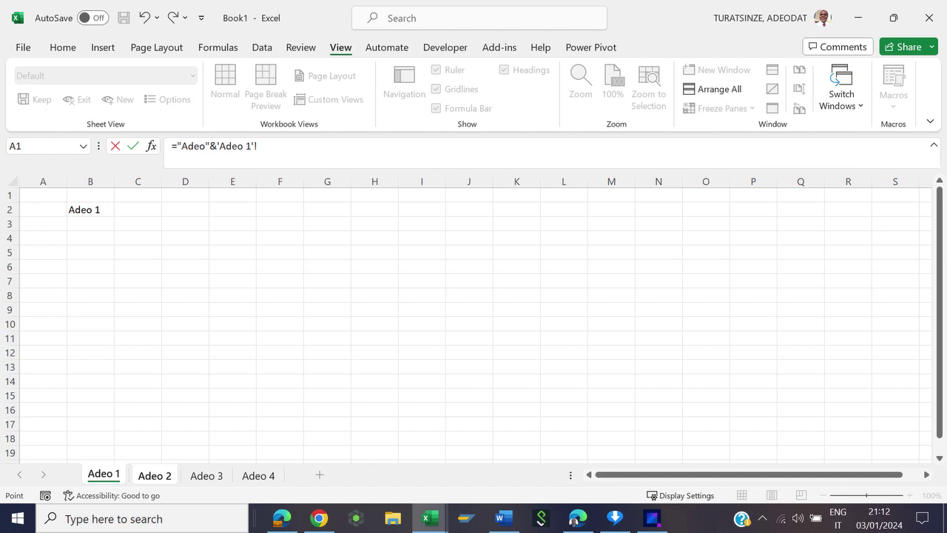
key(F2)
key(Return)
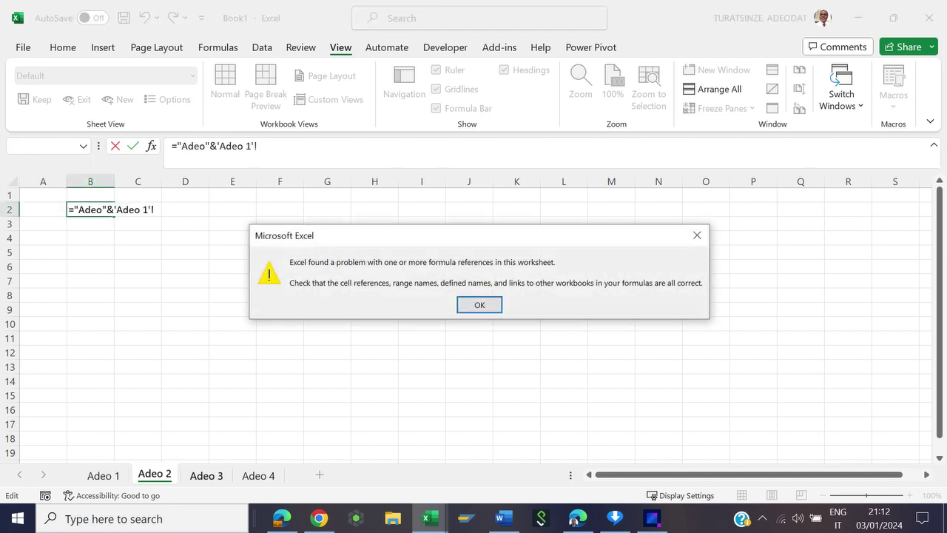
key(Return)
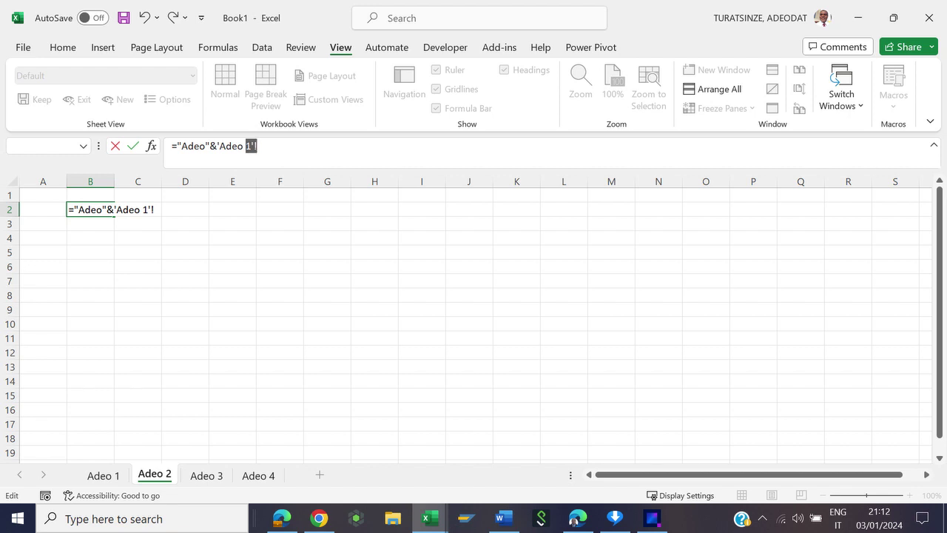
Complete the formula as ="Adeo"&'Adeo 1'!B2, then compare it against sheet Adeo 1.
key(Right)
key(BackSpace)
key(BackSpace)
key(BackSpace)
key(BackSpace)
key(BackSpace)
key(BackSpace)
key(BackSpace)
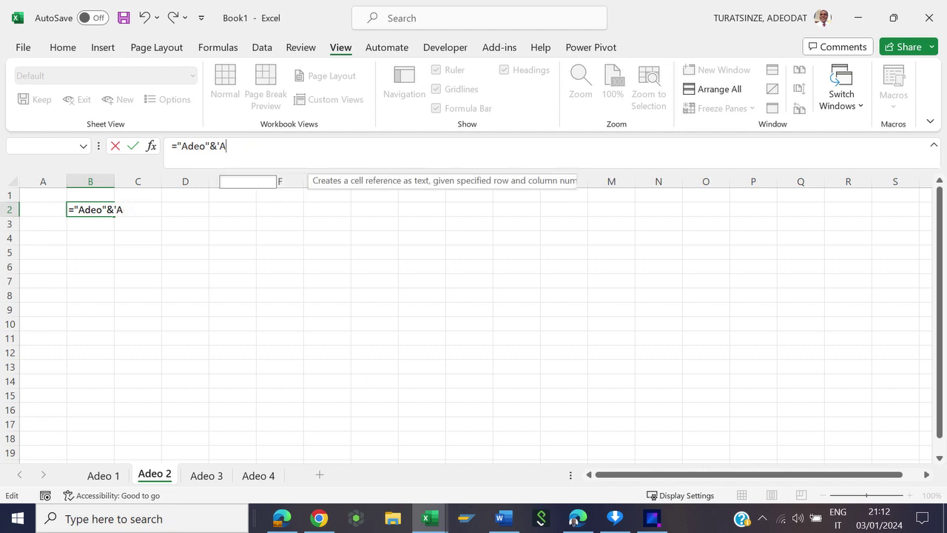
key(BackSpace)
key(BackSpace)
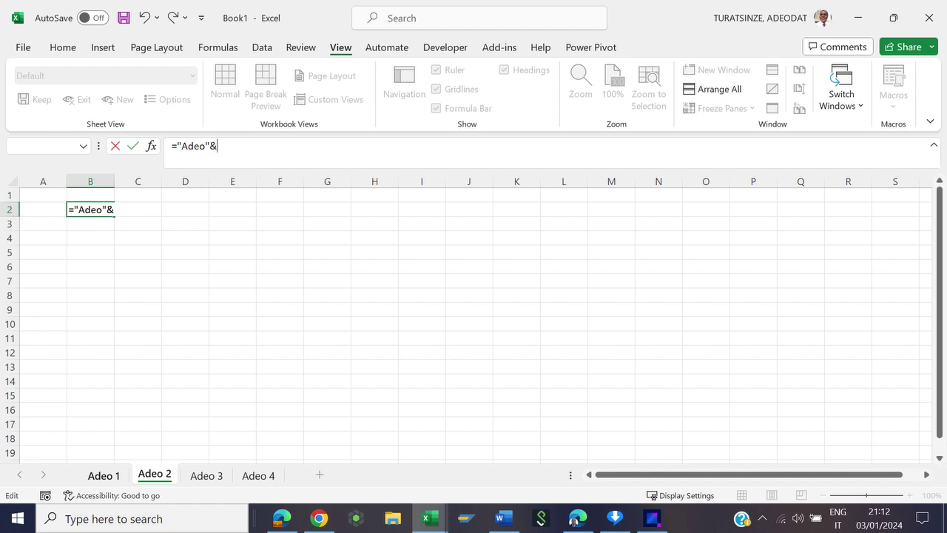
key(ctrl+Page_Up)
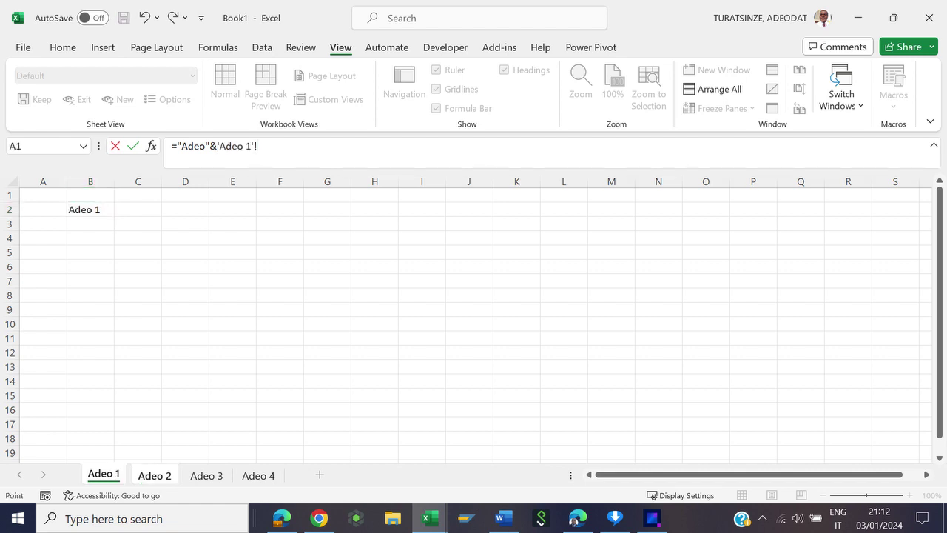
click(90, 209)
key(Return)
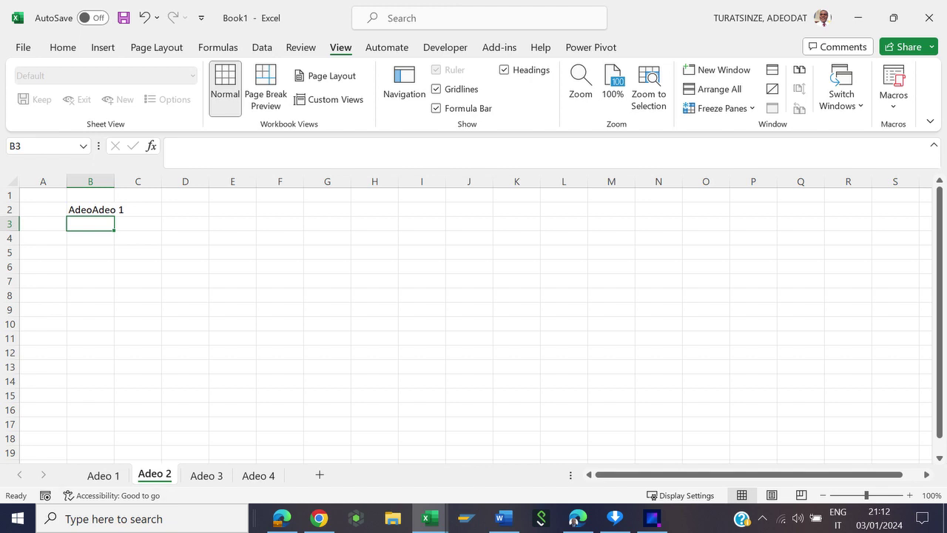
key(ctrl+Page_Up)
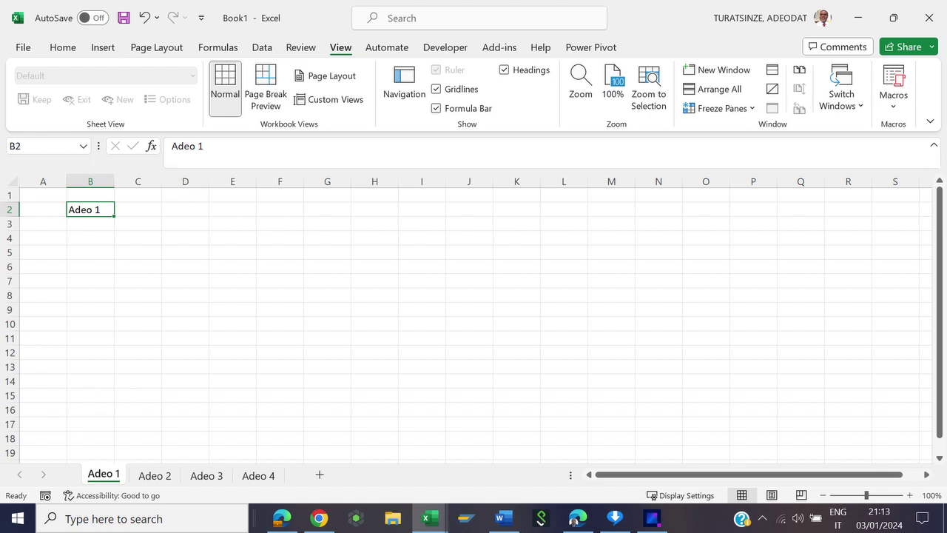
key(ctrl+Page_Down)
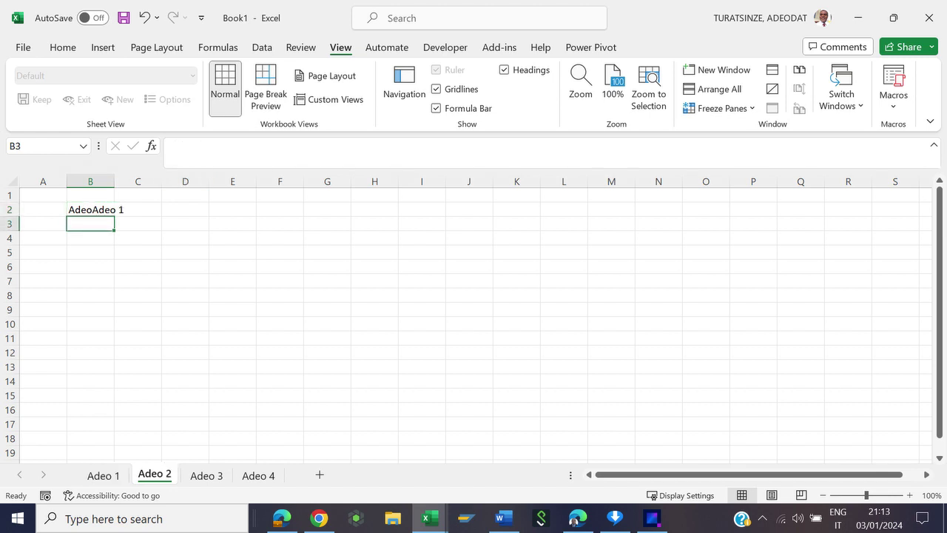
Edit B2's formula to ='Adeo 1'!B2&" 2", accepting Excel's correction, so it shows Adeo 1 2.
click(90, 210)
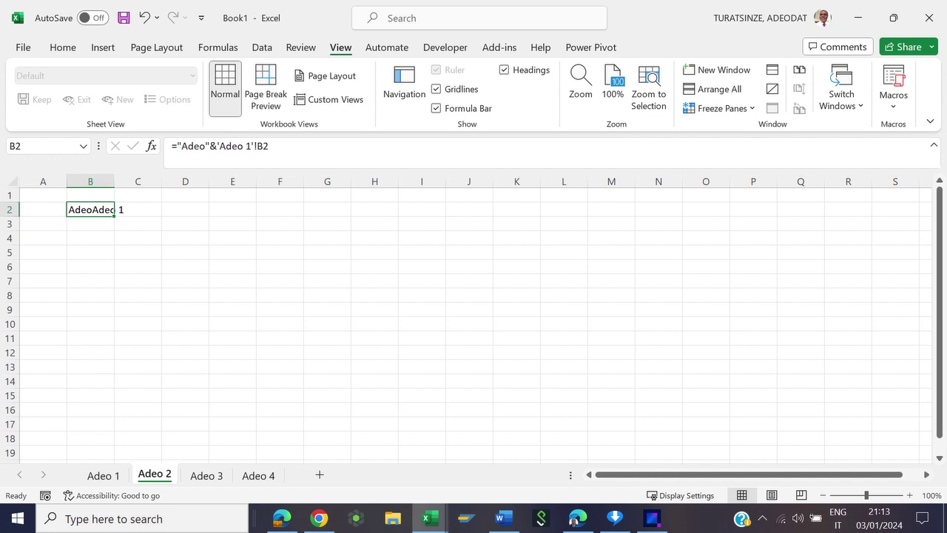
drag(210, 146, 178, 145)
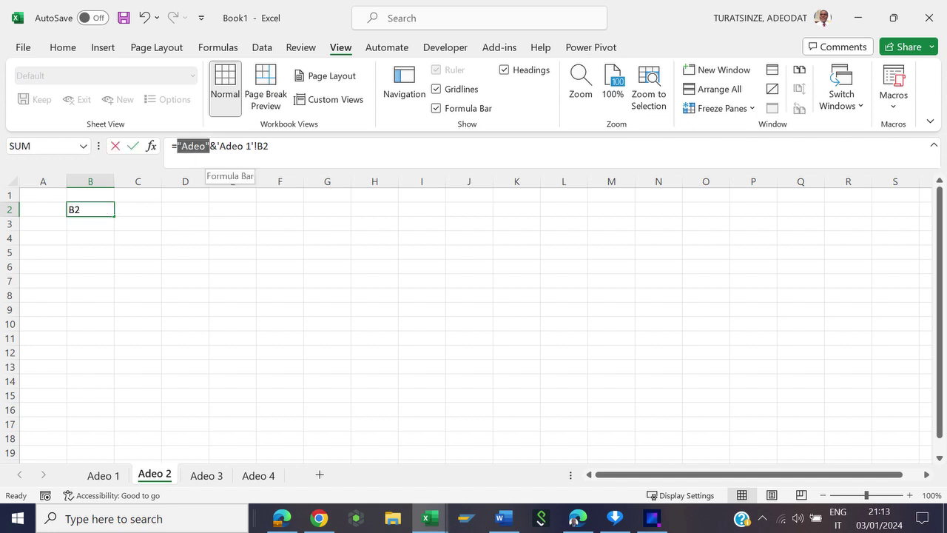
key(Delete)
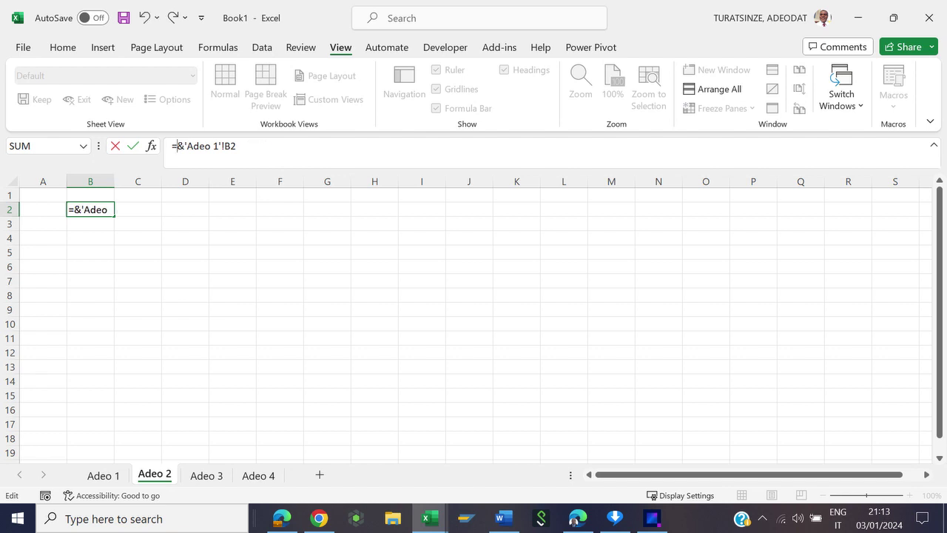
click(237, 145)
text(&)
text(" )
text(")
text(1)
key(BackSpace)
key(Left)
text(2)
key(Return)
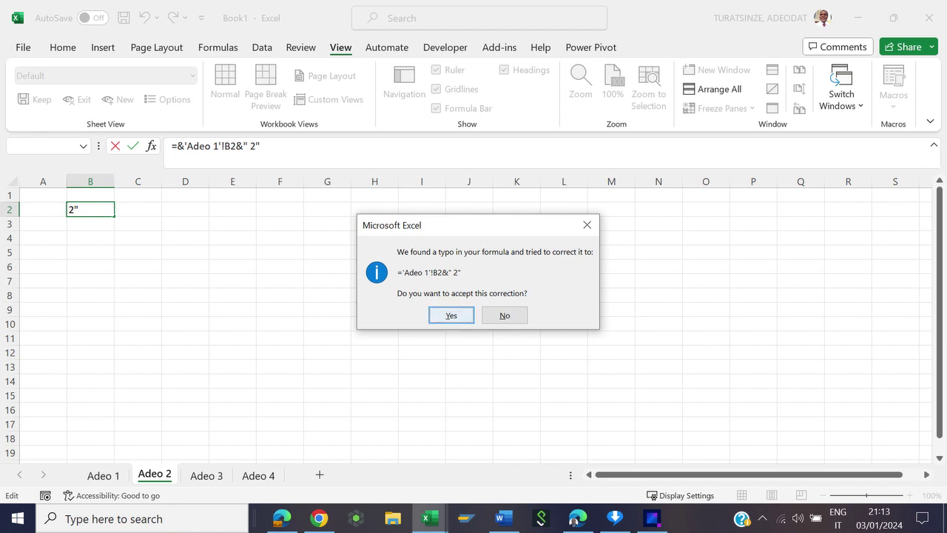
key(Return)
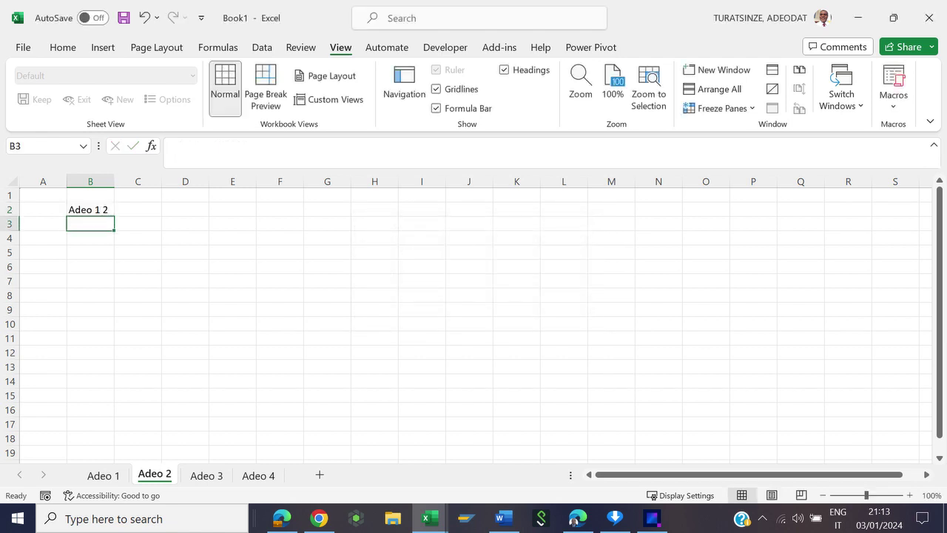
Run RenameSheet from View Macros so the second tab reads Adeo 1 2, then open sheet Adeo 4.
key(Up)
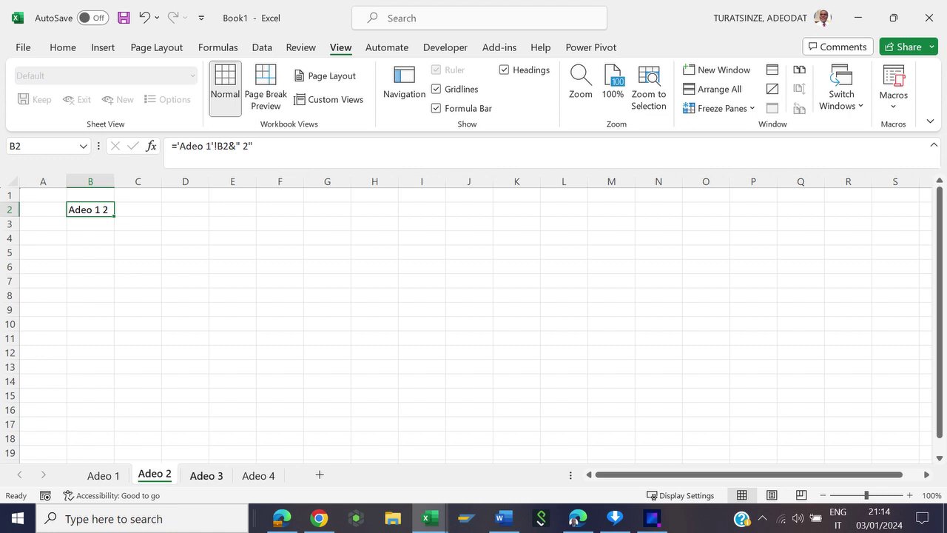
click(207, 475)
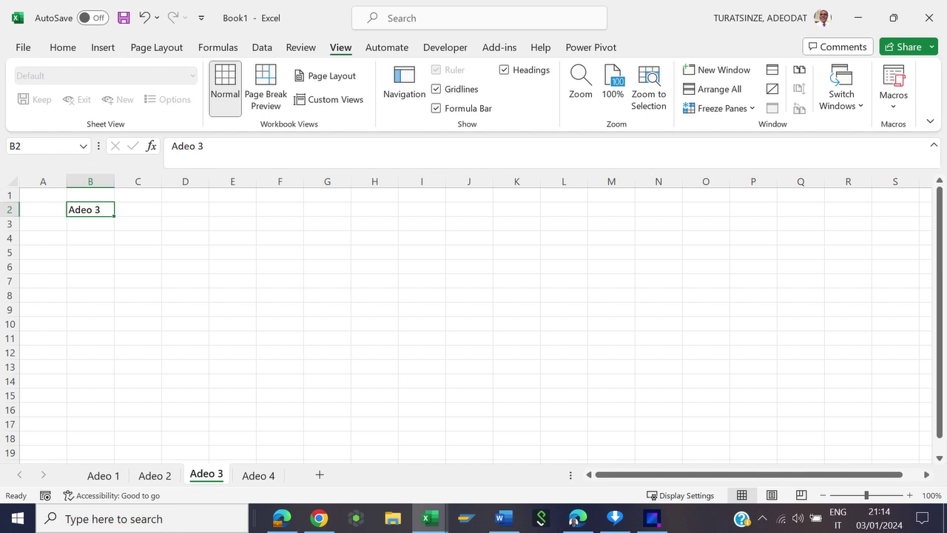
click(893, 94)
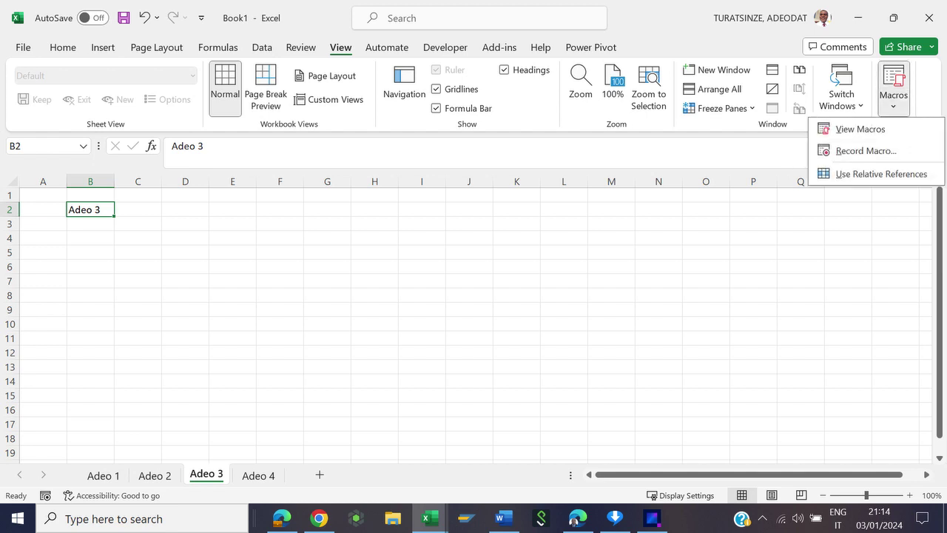
key(Up)
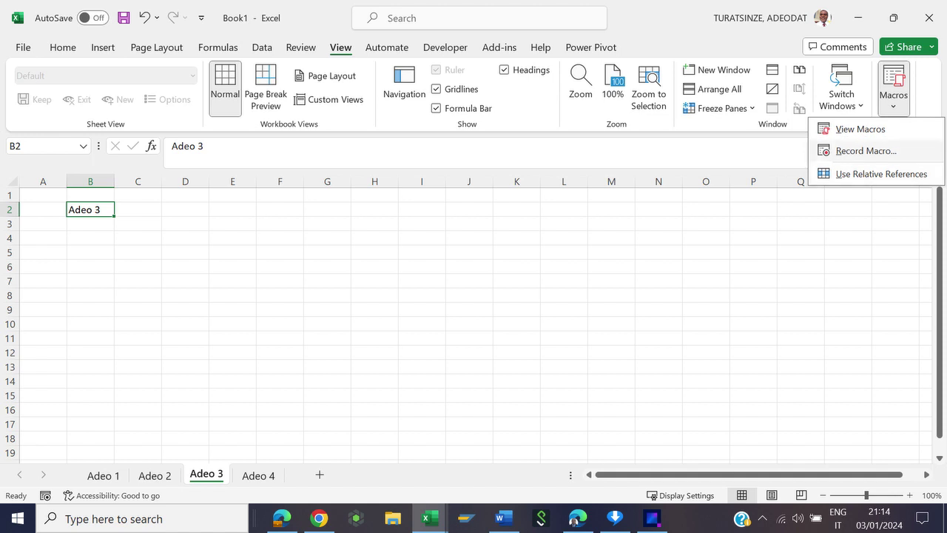
key(Up)
key(Return)
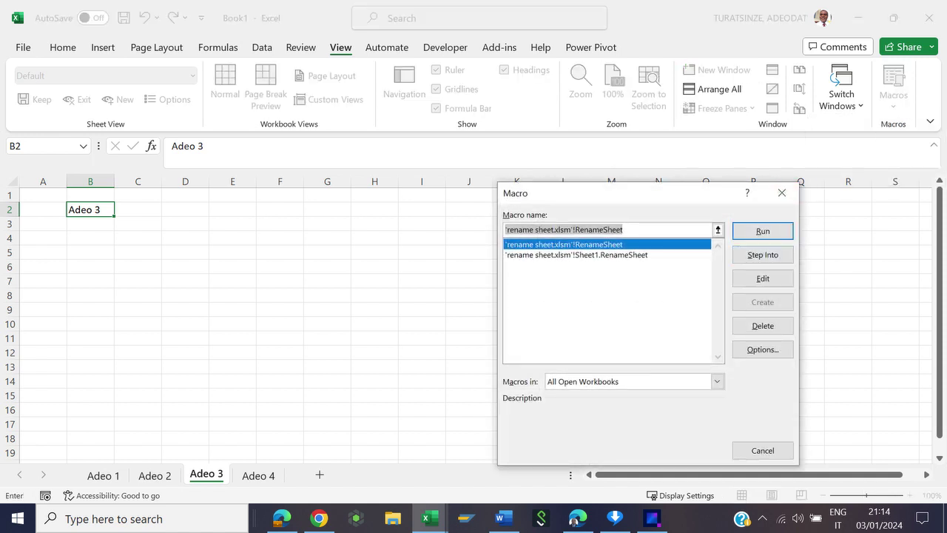
click(762, 231)
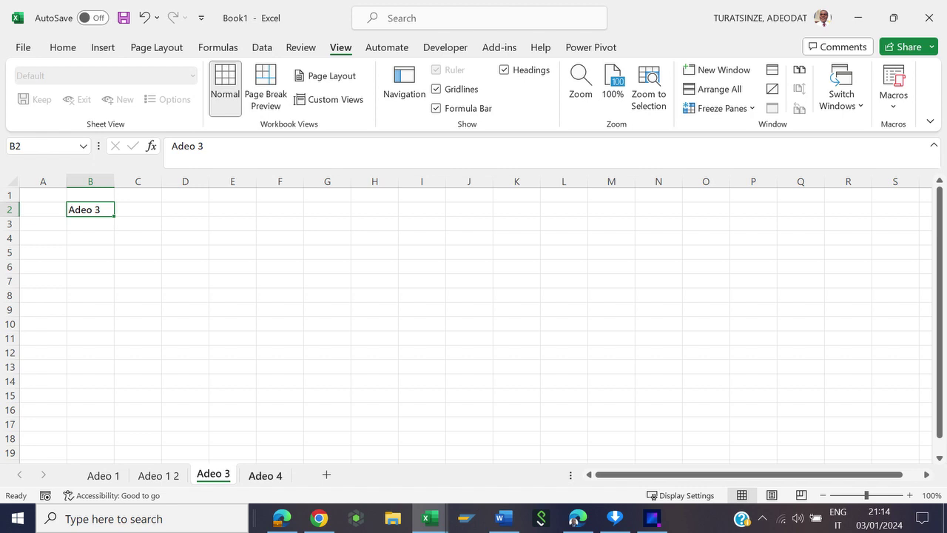
click(265, 475)
Enter the date 01/01/2024 in B2 of sheet Adeo 4.
click(90, 209)
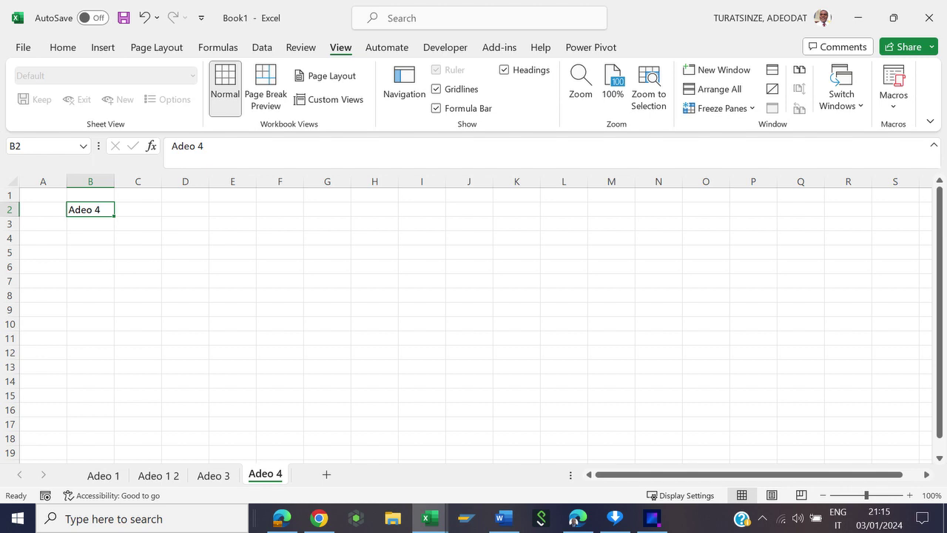
text(01)
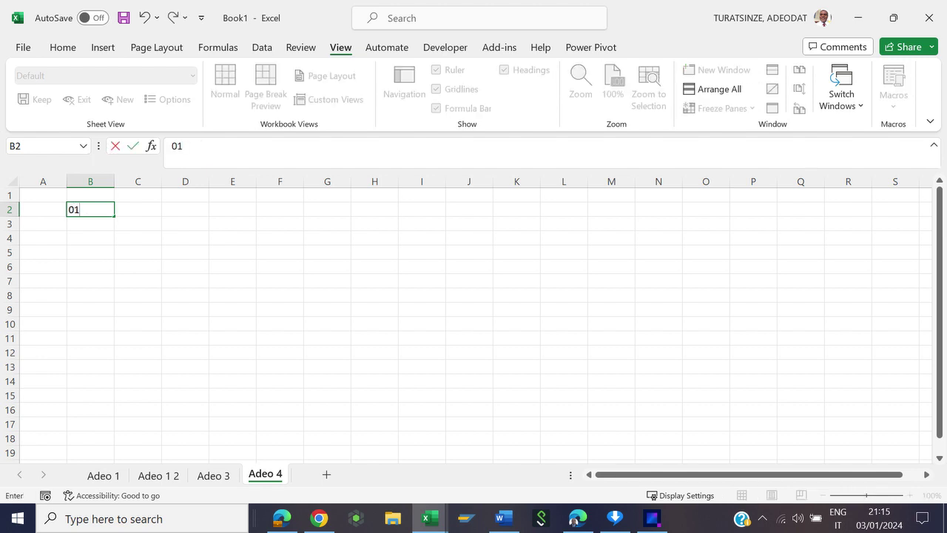
text(/)
text(01)
text(/)
text(202)
text(4)
key(Return)
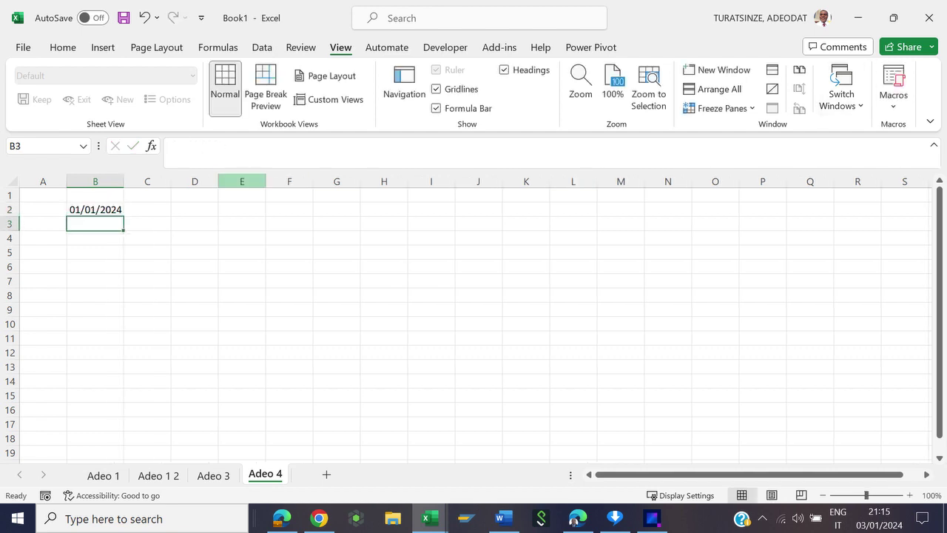
click(242, 182)
click(94, 210)
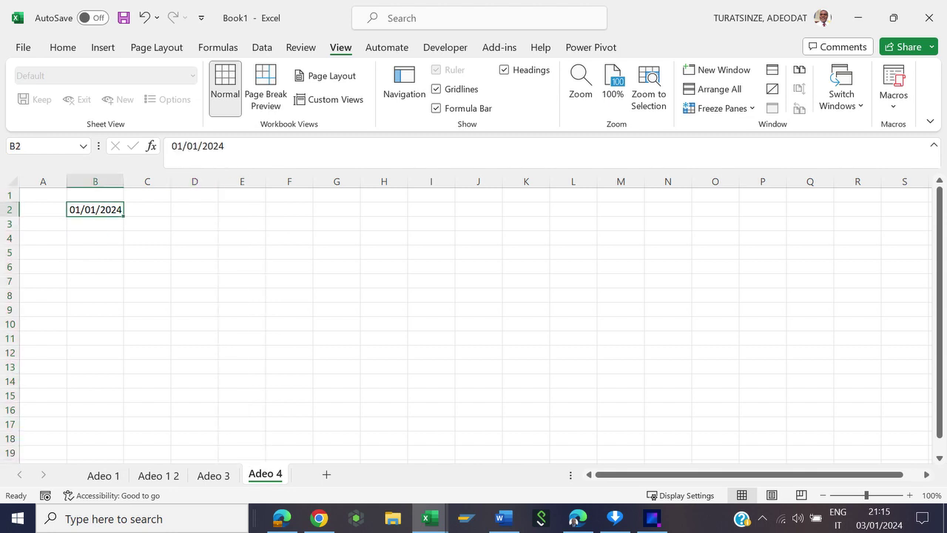
Rewrite B2 as ="Mercoledi "&"01/01/2024" so it shows Mercoledi 01/01/2024.
click(171, 145)
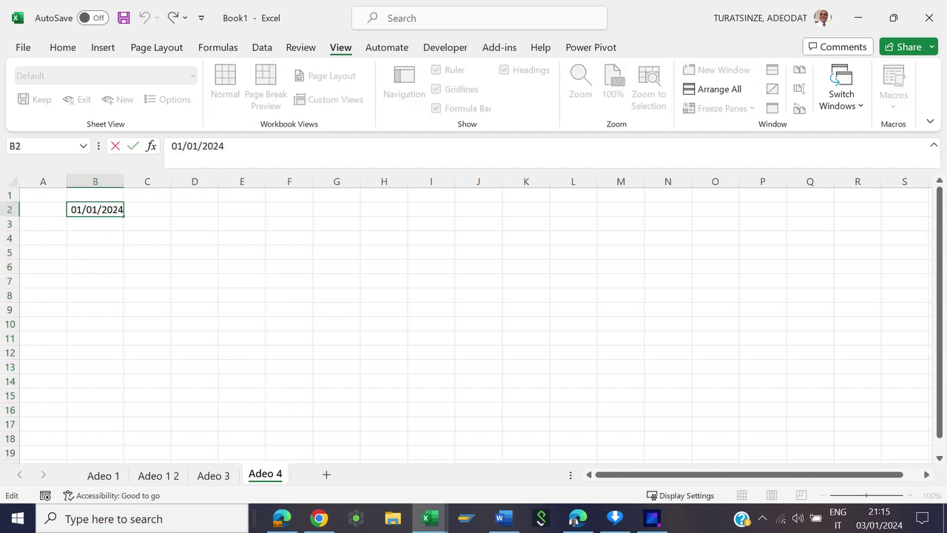
text(=)
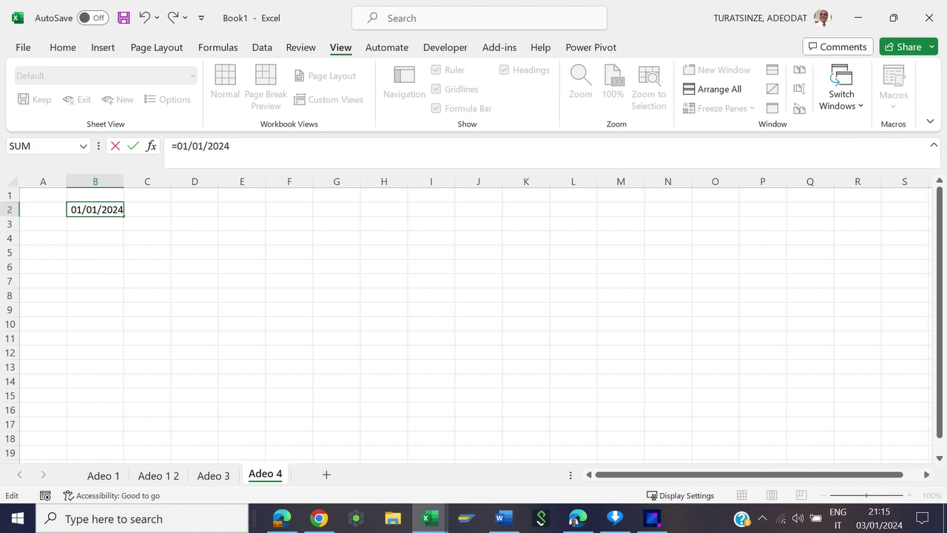
text(Mer)
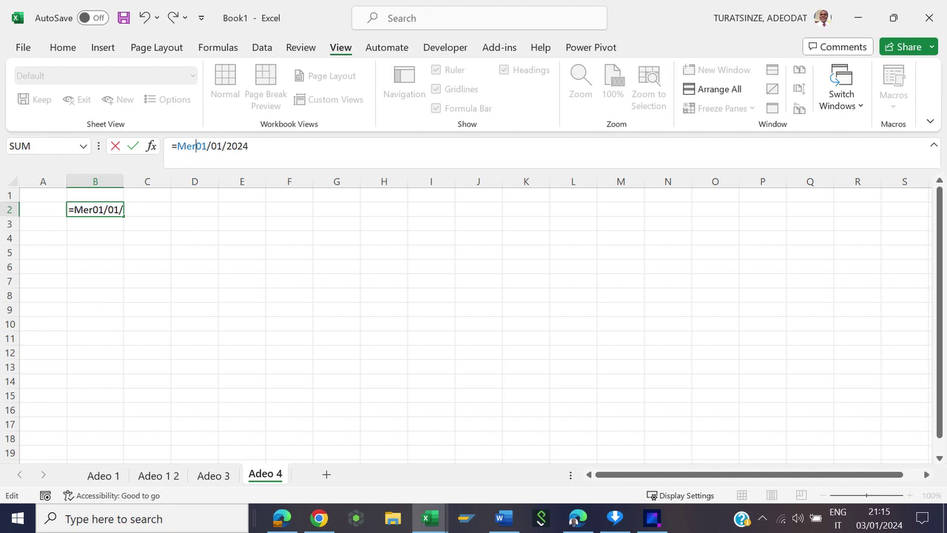
key(BackSpace)
key(BackSpace)
key(BackSpace)
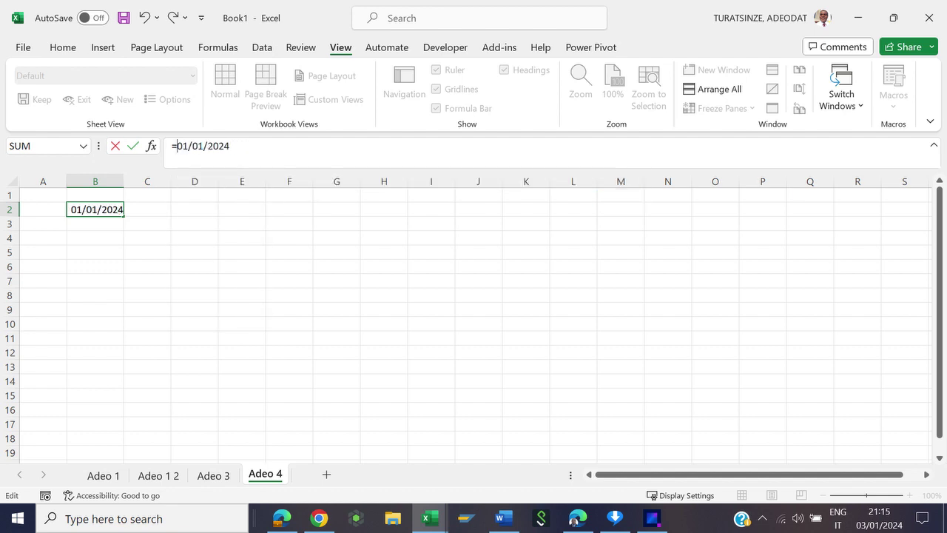
text(")
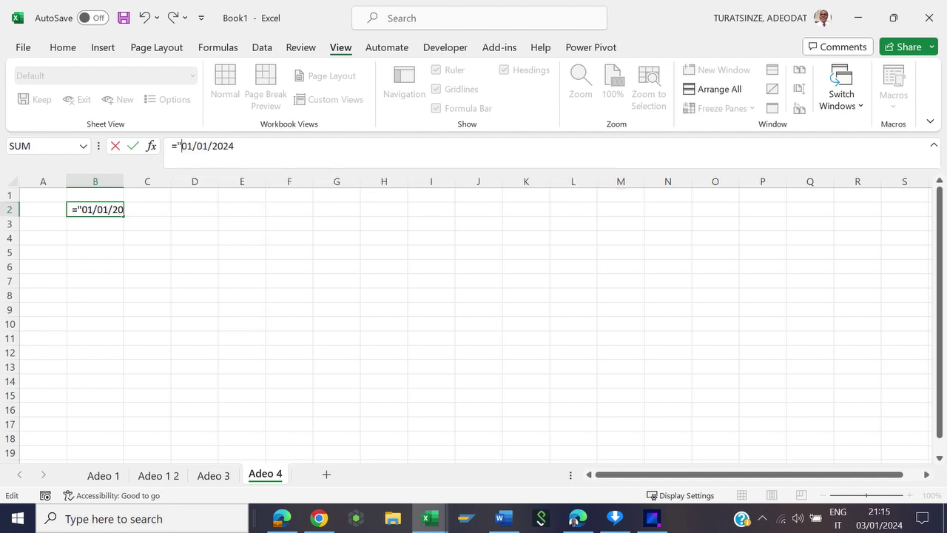
text(Merc)
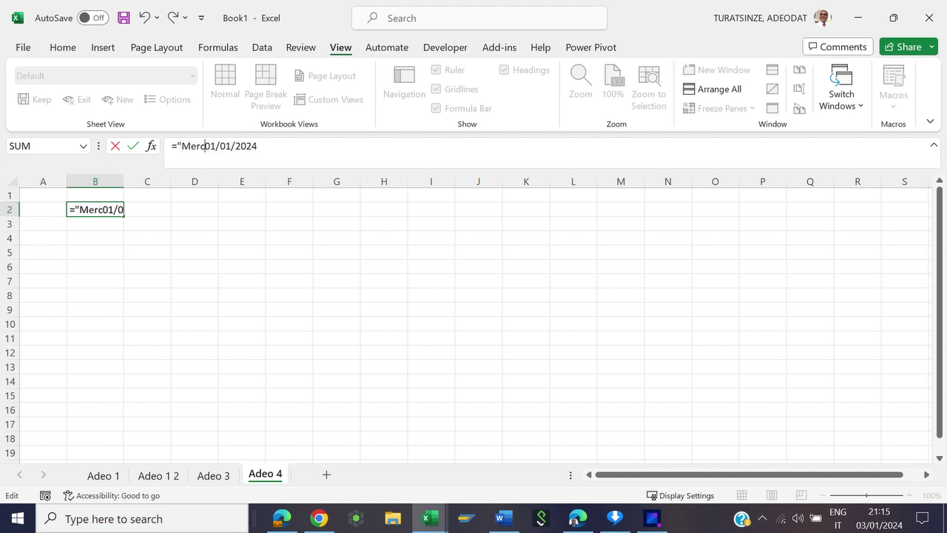
text(oledi)
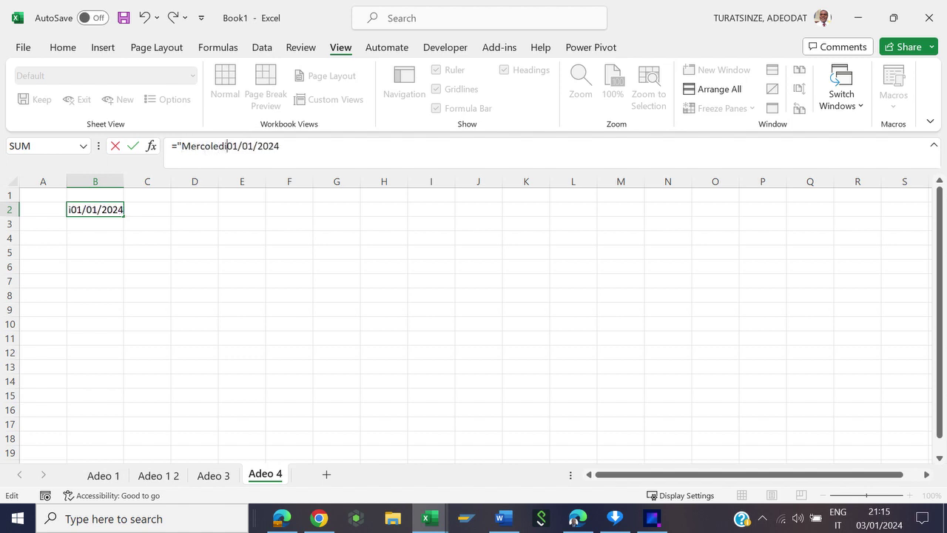
text(")
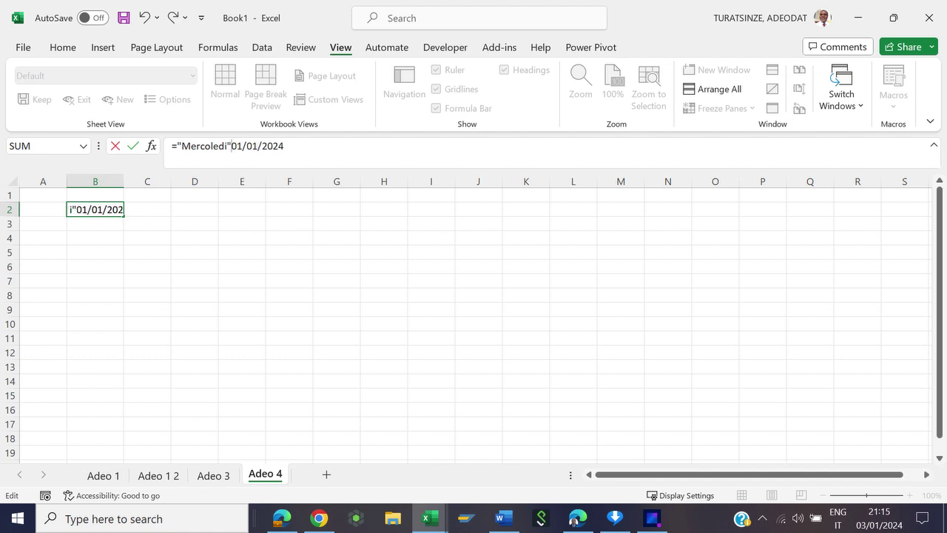
text(&)
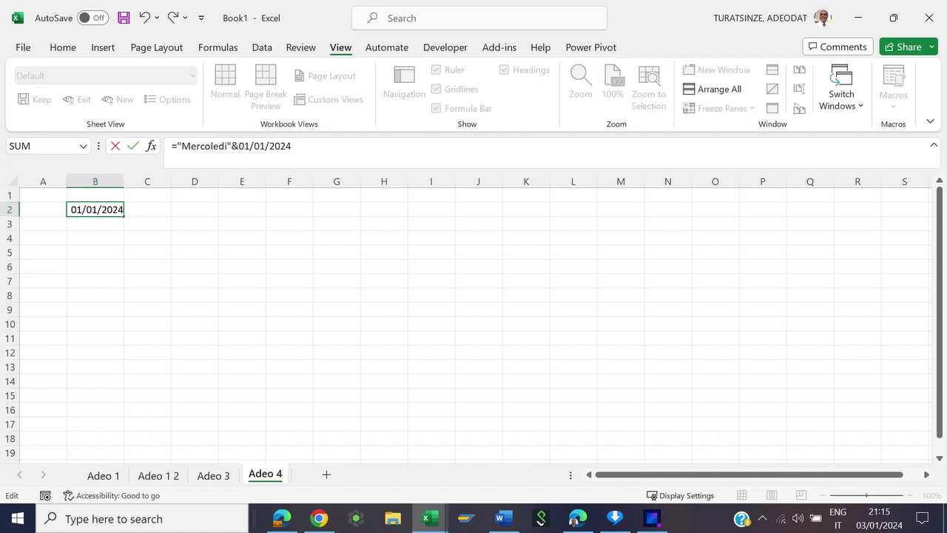
text(")
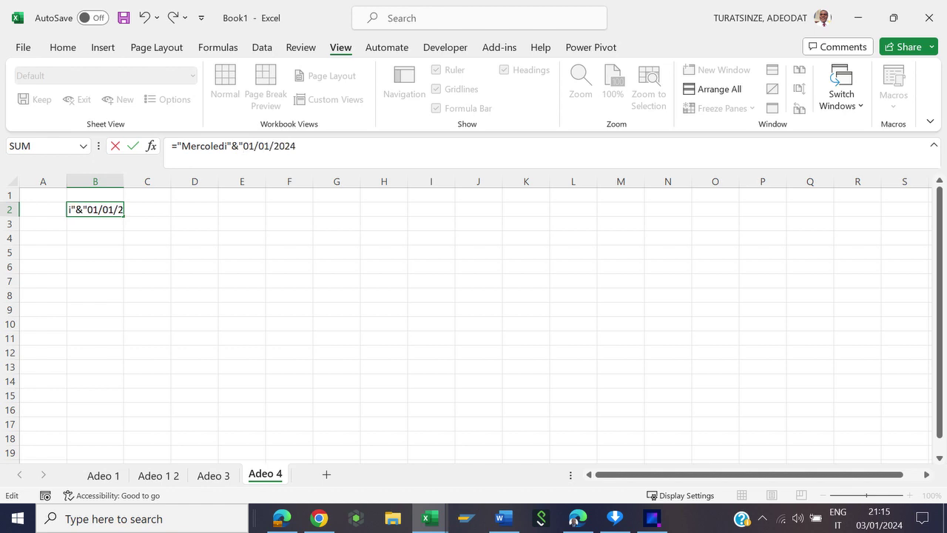
click(297, 145)
text(")
key(Return)
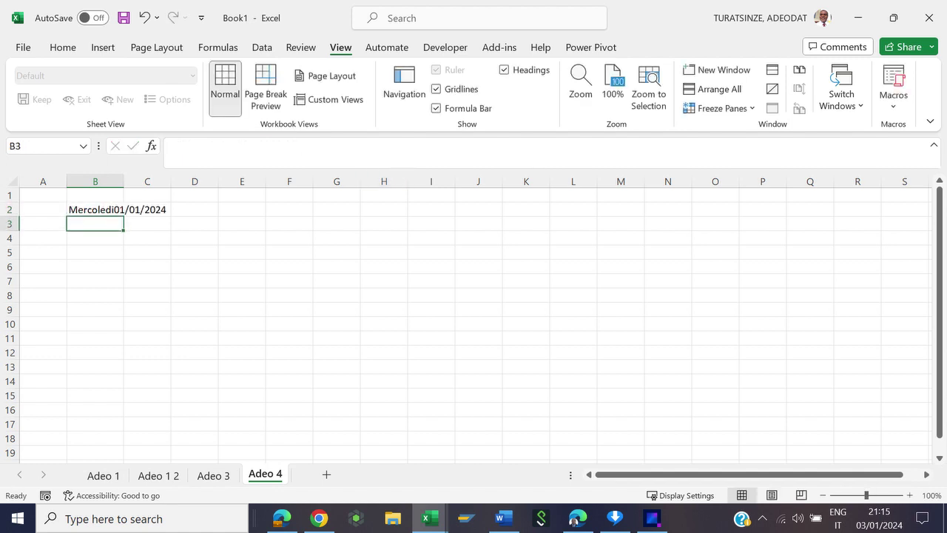
key(Up)
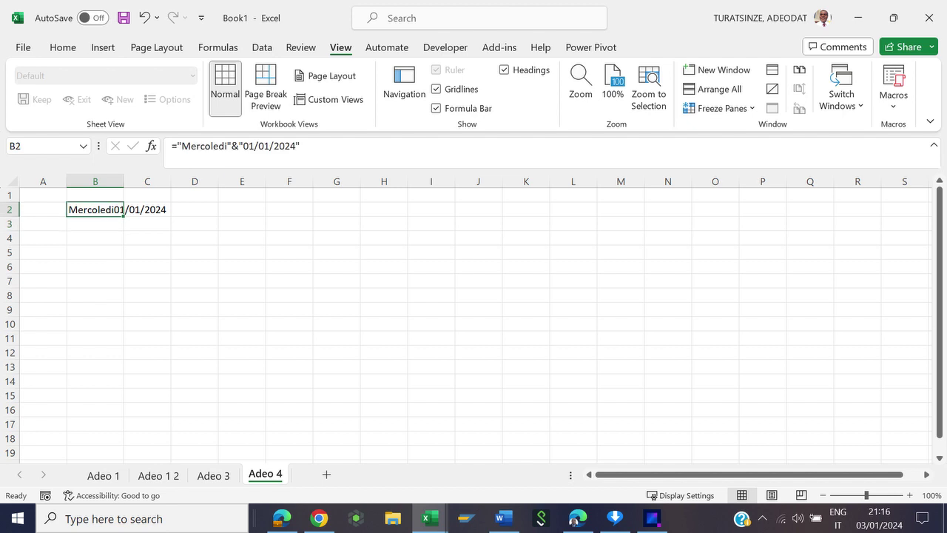
click(227, 146)
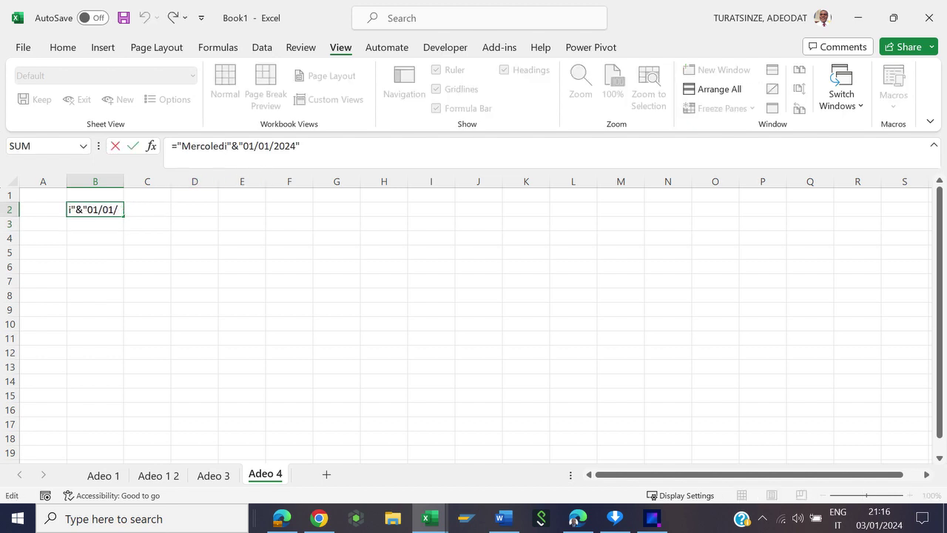
key(Return)
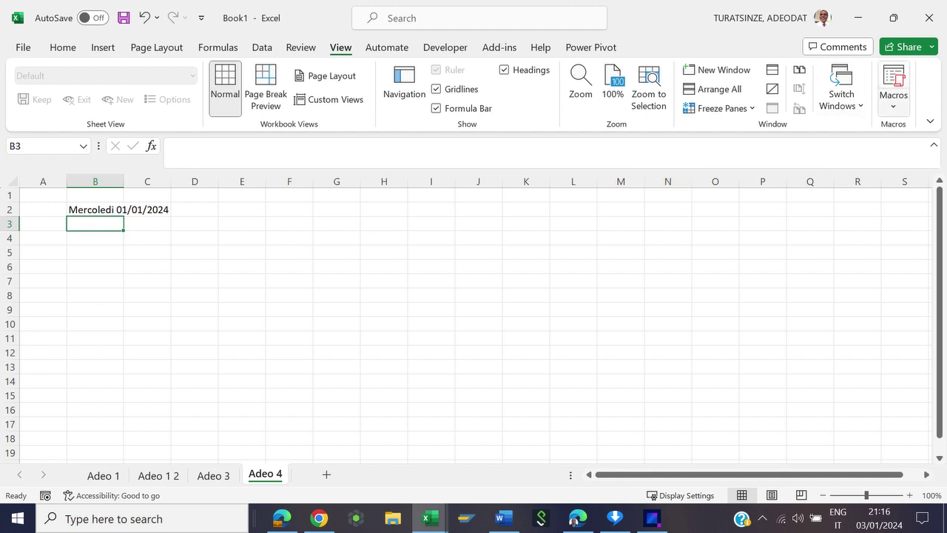
click(894, 88)
click(860, 129)
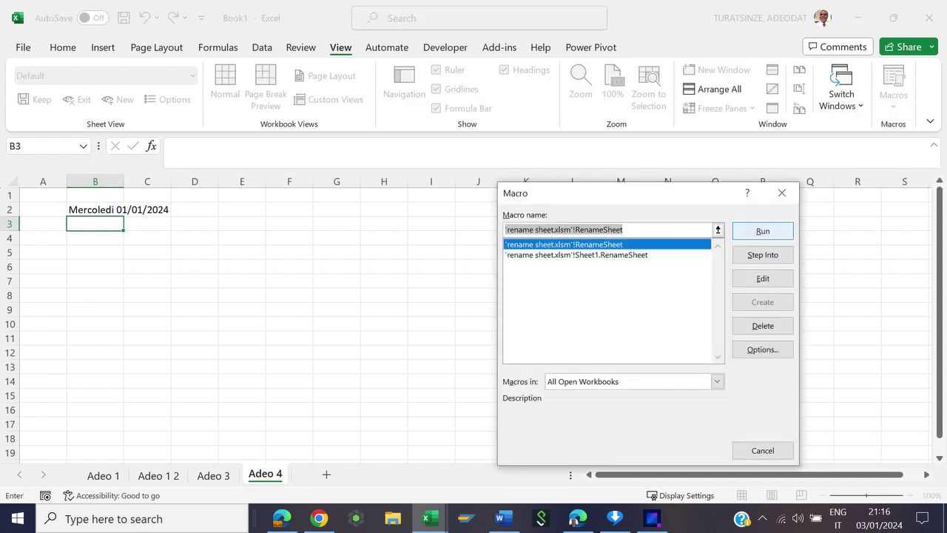
click(762, 231)
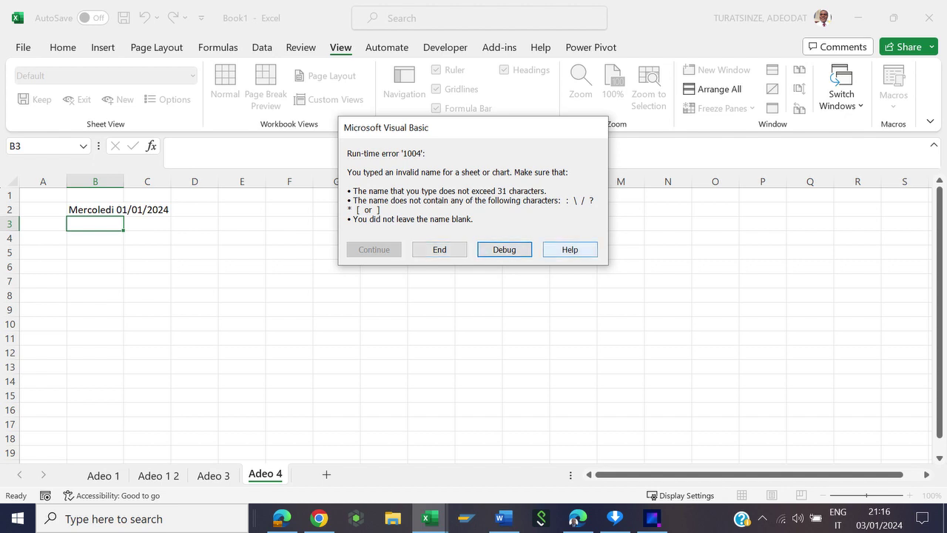
click(439, 250)
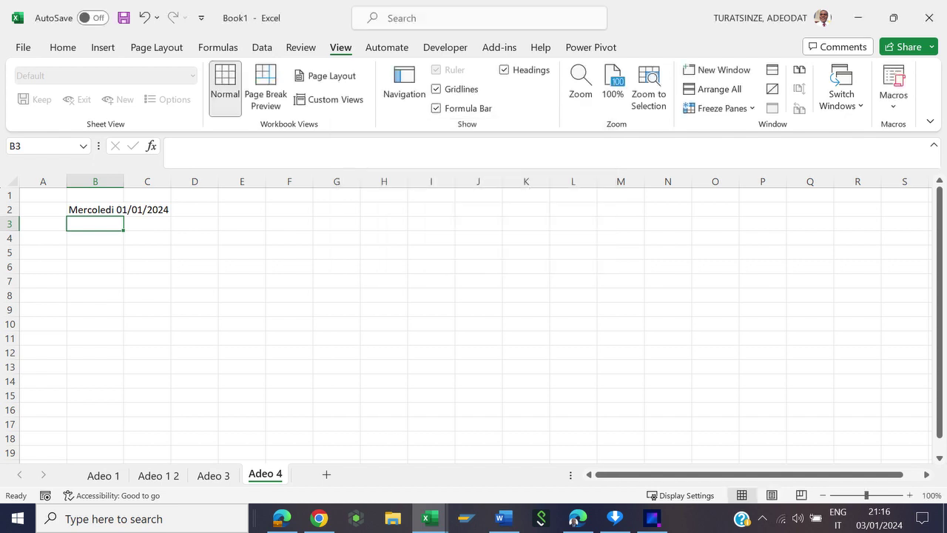
Replace the slashes in B2's date with hyphens so it reads Mercoledi 01-01-2024.
key(Up)
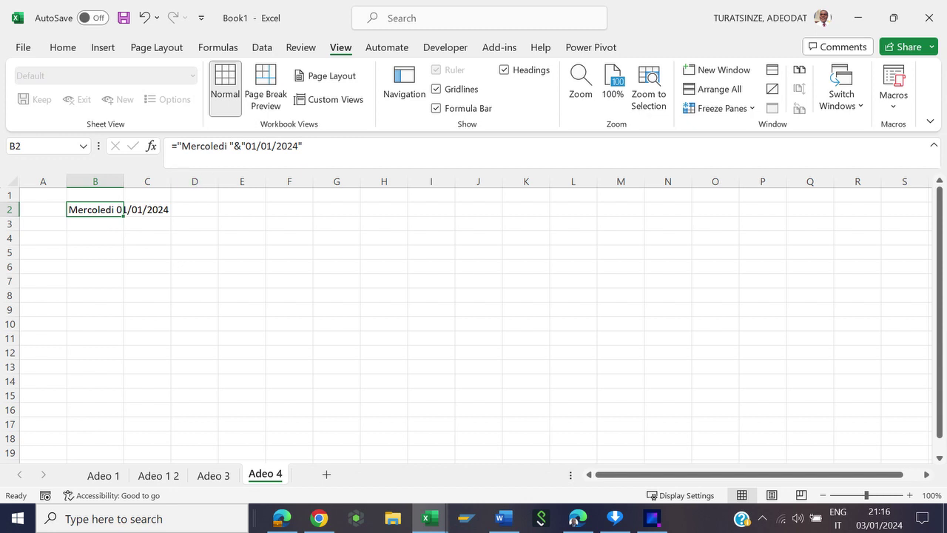
click(259, 146)
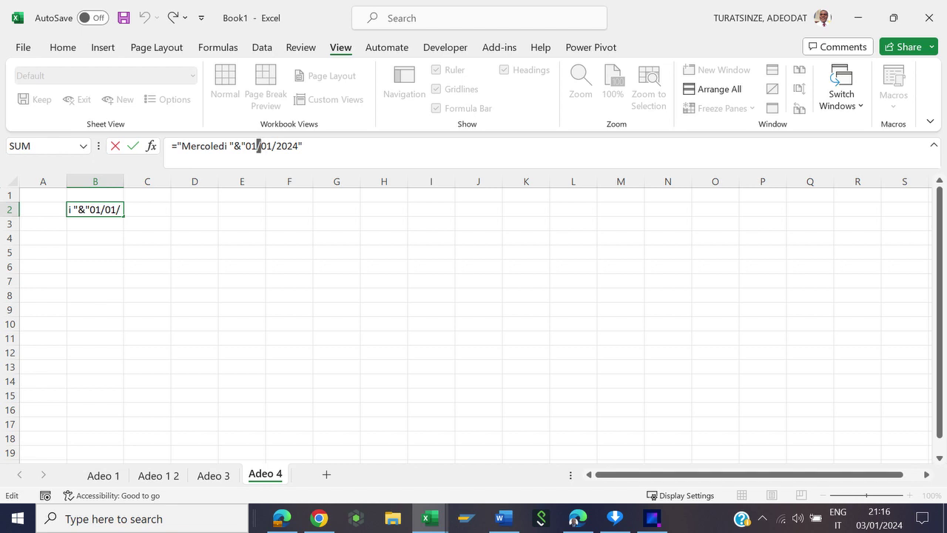
text(-)
double_click(273, 145)
text(-)
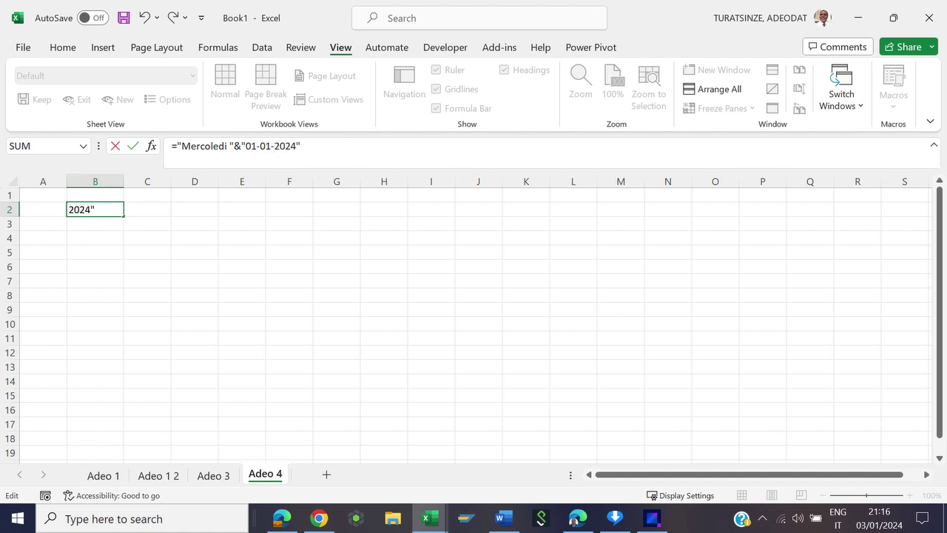
click(258, 146)
key(BackSpace)
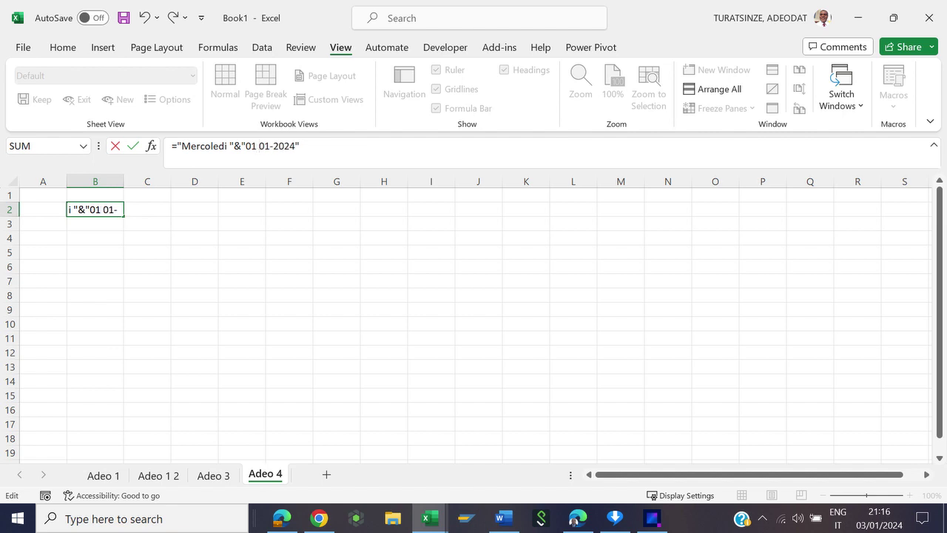
click(272, 145)
text(-)
key(BackSpace)
click(301, 146)
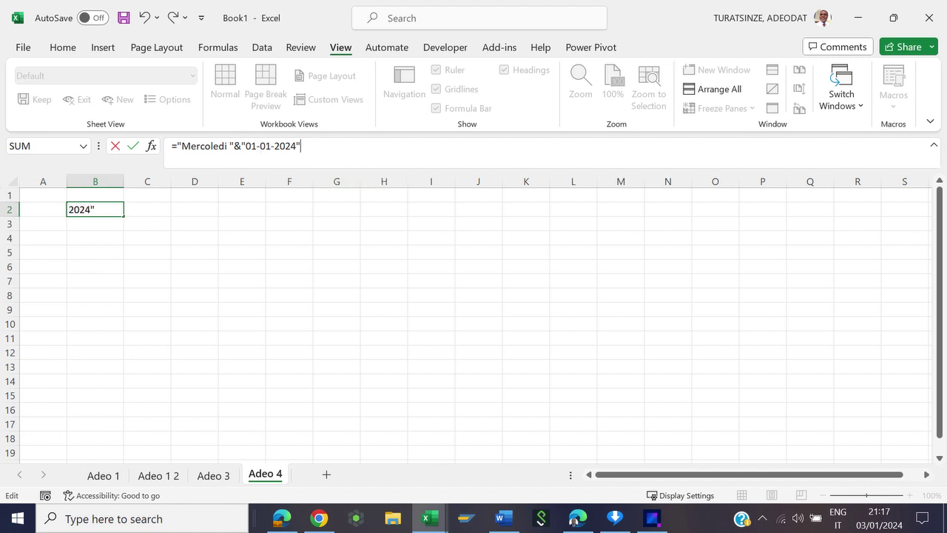
key(Return)
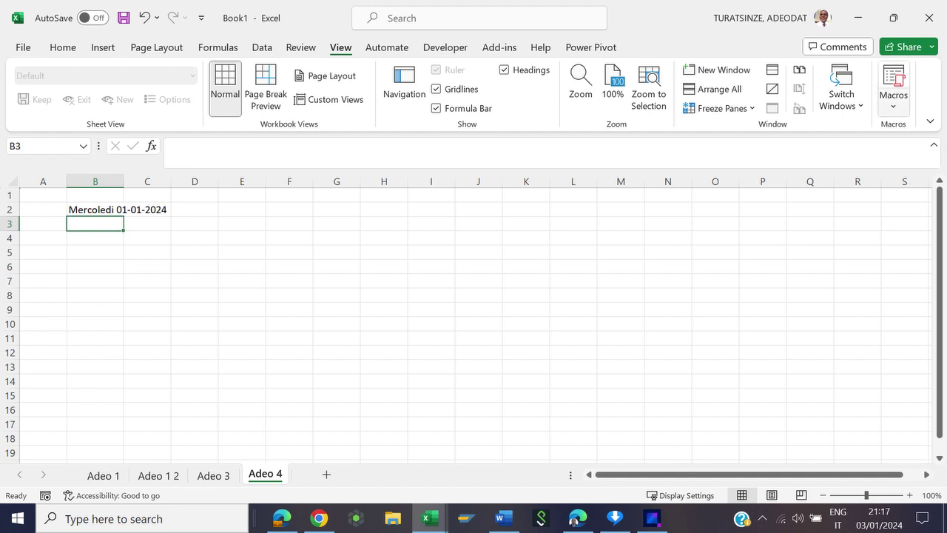
Run the RenameSheet macro to rename the fourth tab Mercoledi 01-01-2024, then select H13.
click(893, 88)
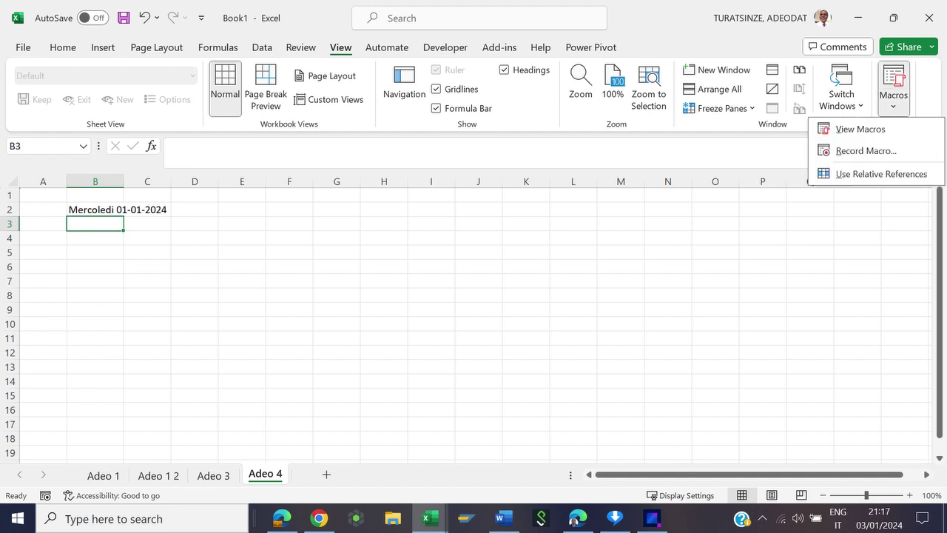
click(859, 128)
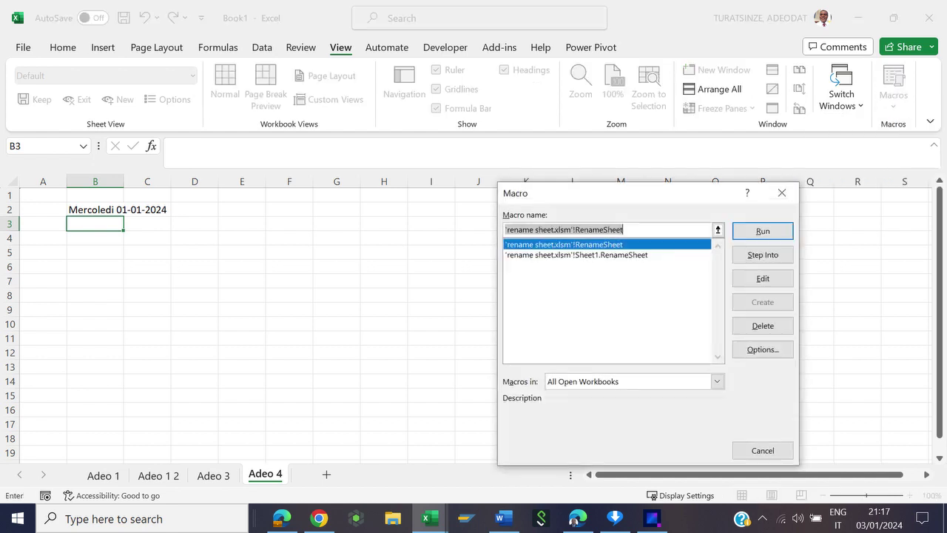
key(Return)
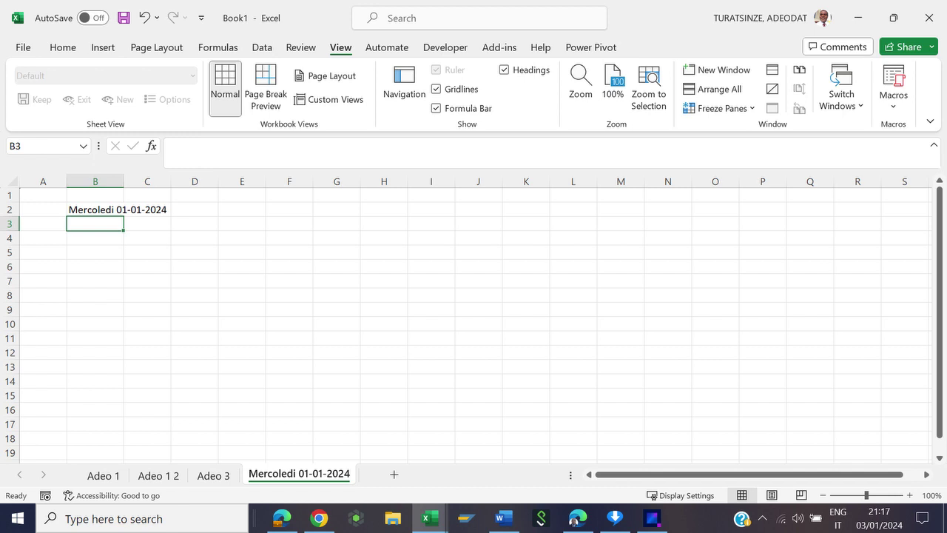
click(383, 366)
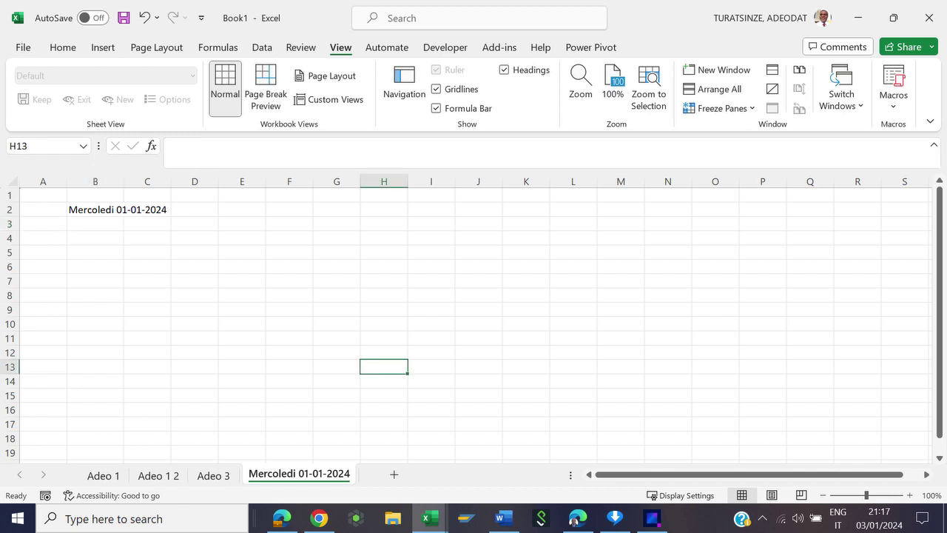
Copy the Mercoledi 01-01-2024 sheet to the end of the workbook as Mercoledi 01-01-2024 (2).
right_click(295, 474)
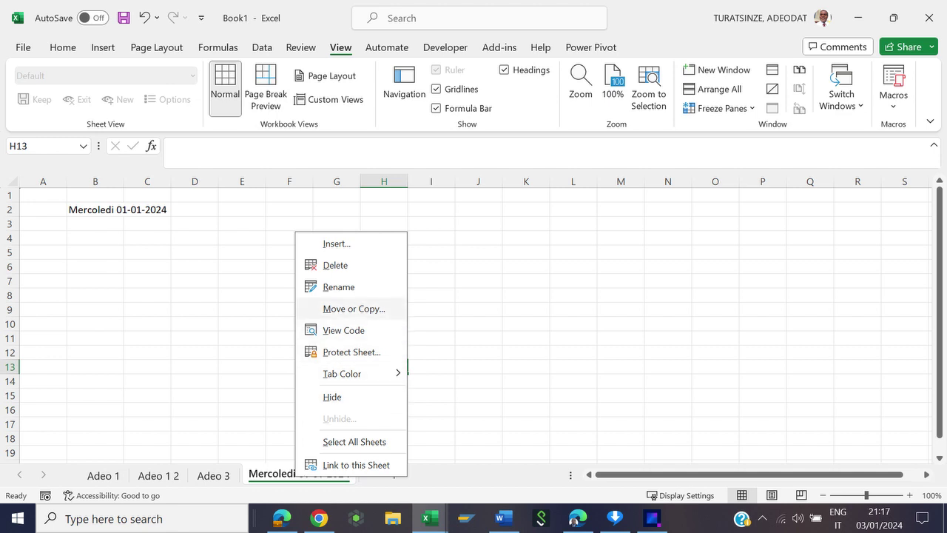
click(354, 308)
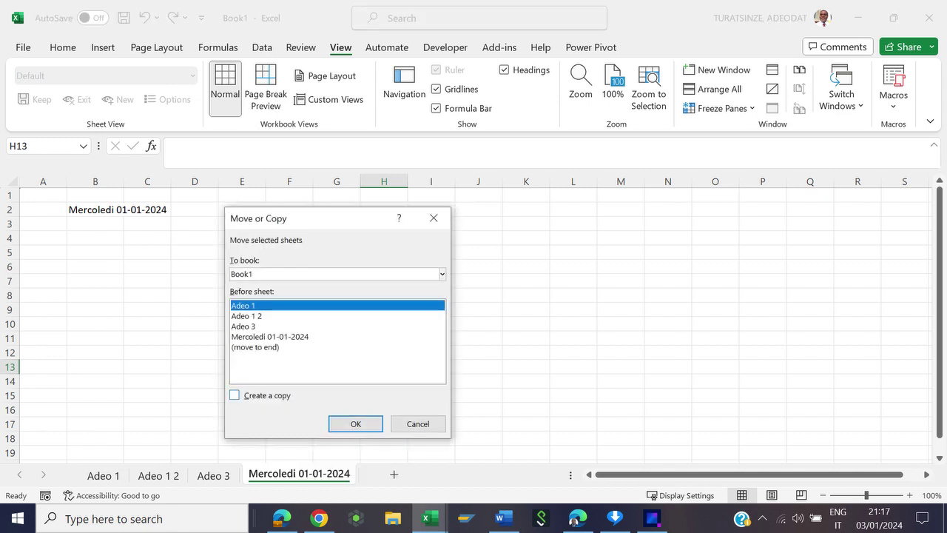
key(alt+c)
click(337, 346)
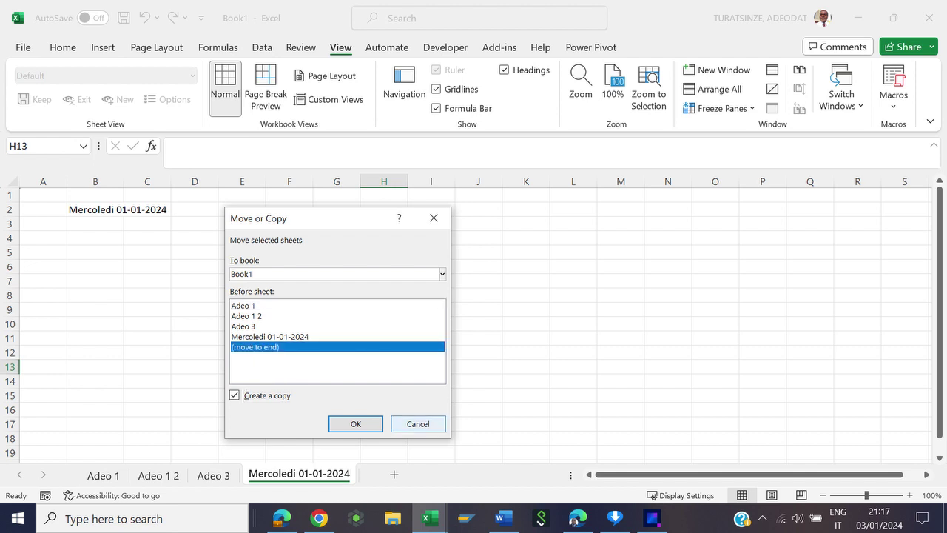
click(355, 423)
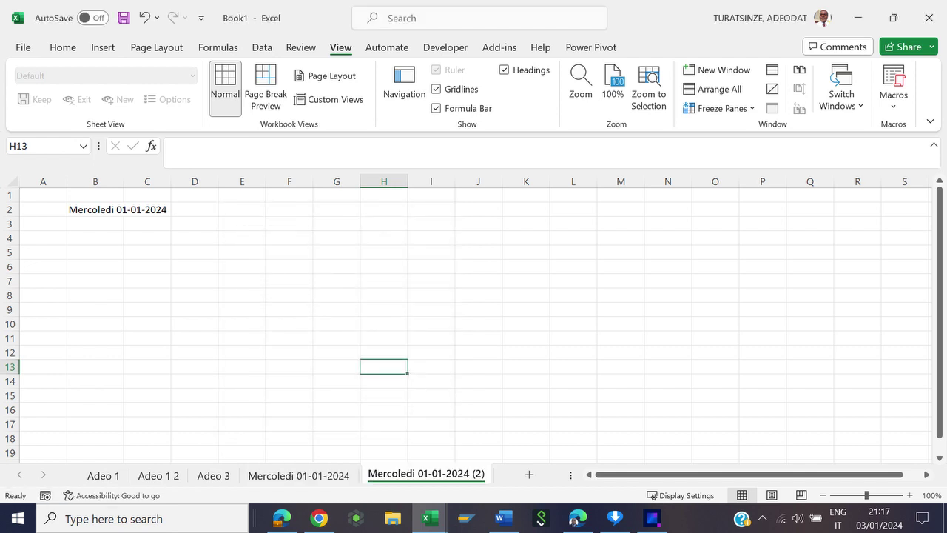
click(94, 210)
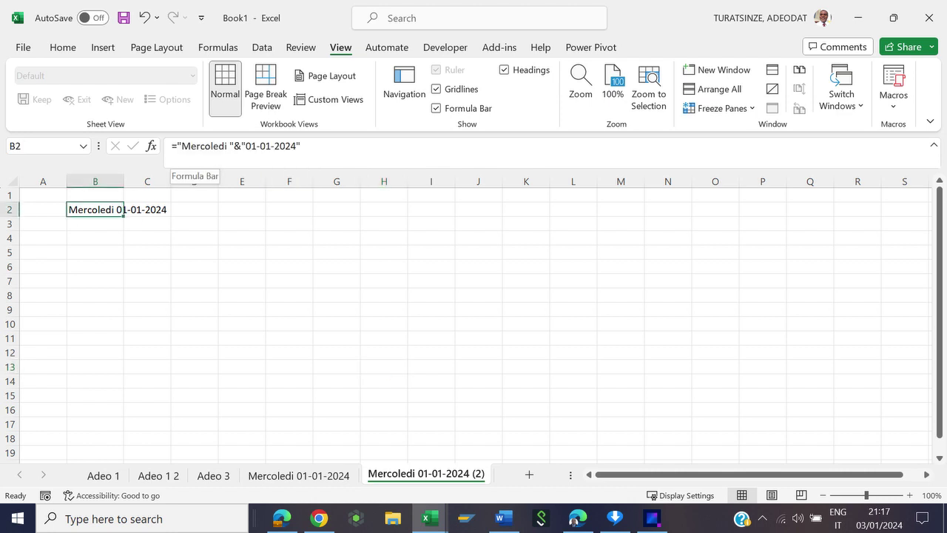
In the copied sheet's B2 formula, replace Mercoledi with Giovedi and place the cursor after the day 01.
drag(181, 146, 226, 146)
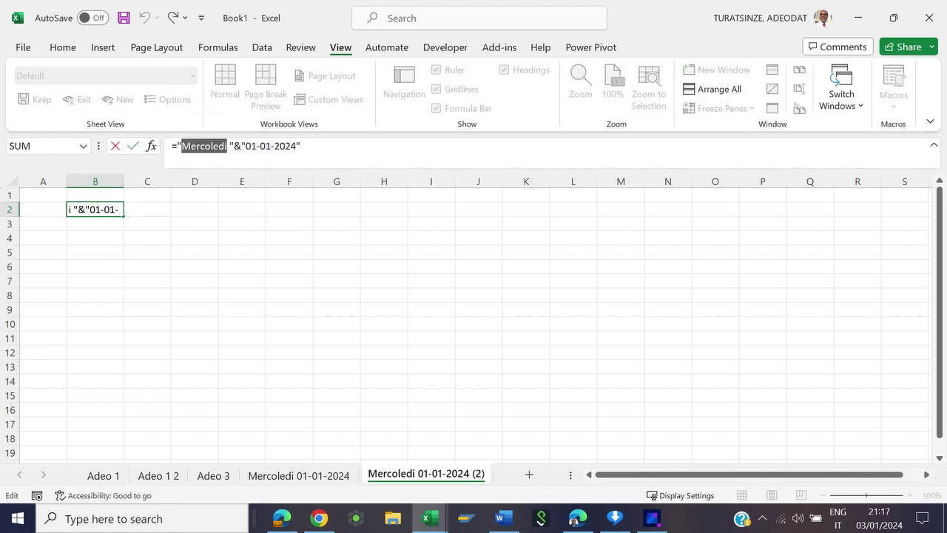
text(G)
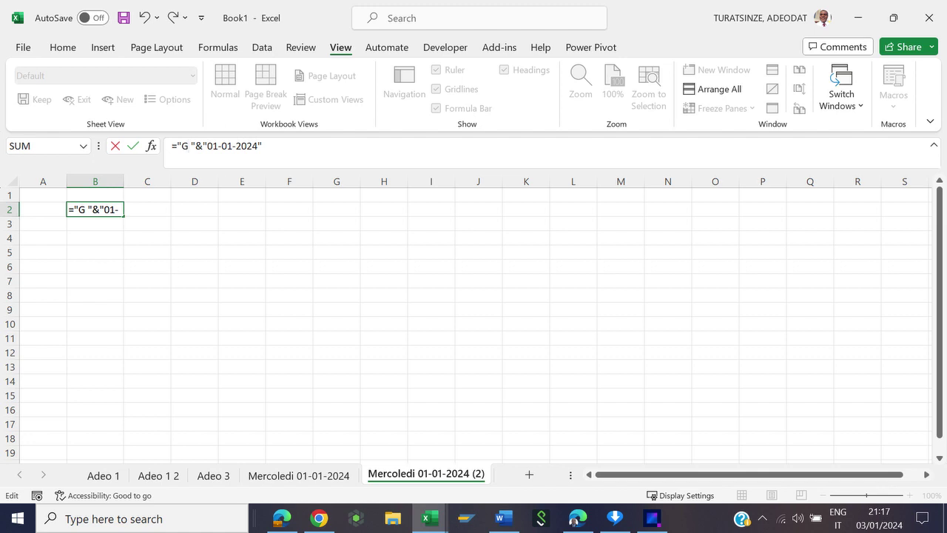
text(iove)
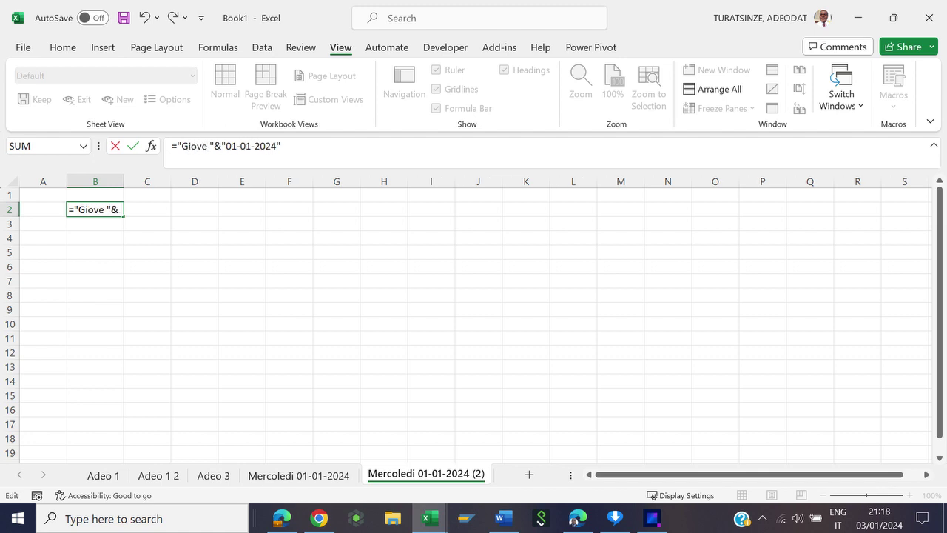
text(di)
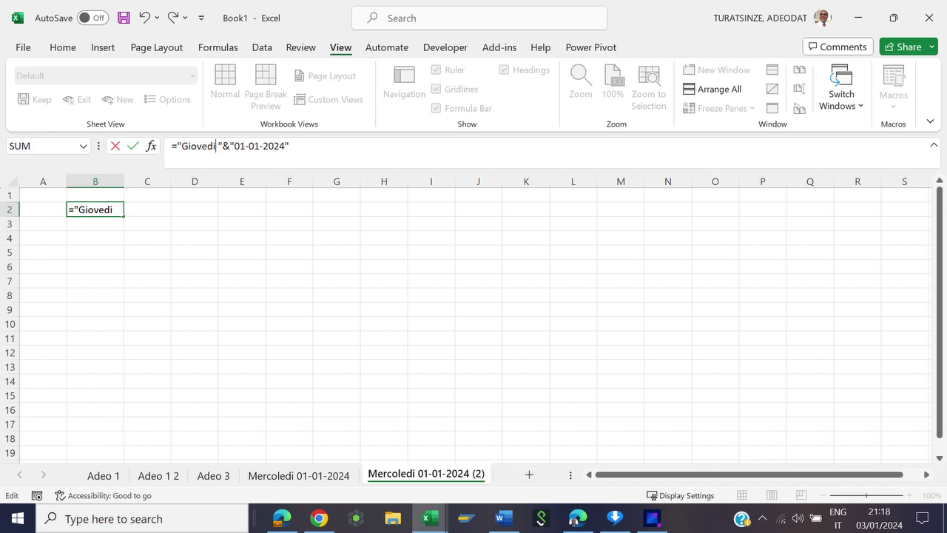
drag(240, 146, 246, 145)
Rewrite B2 as ="Giovedi "&"01"&"-"&"01"&"-"&"2024", so it shows Giovedi 01-01-2024.
text(")
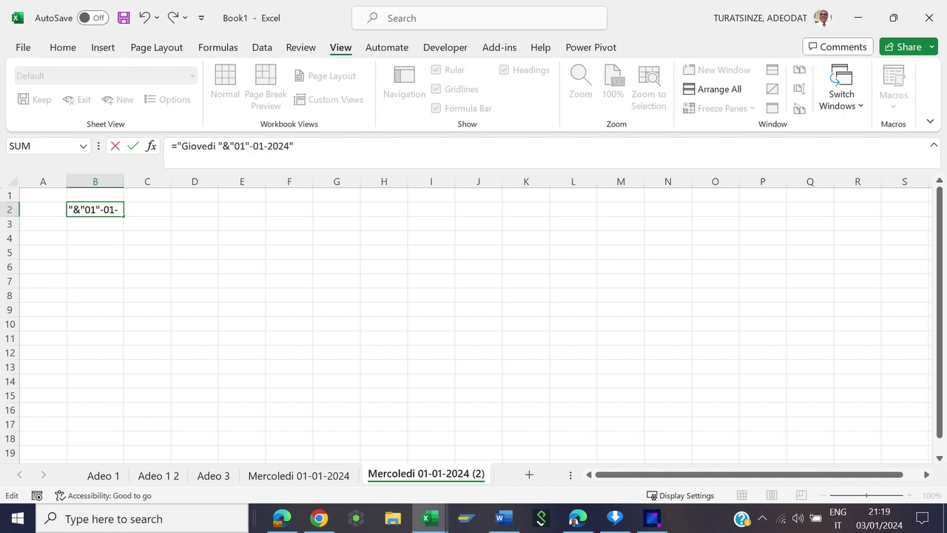
text(")
key(BackSpace)
text(&)
text(")
click(264, 145)
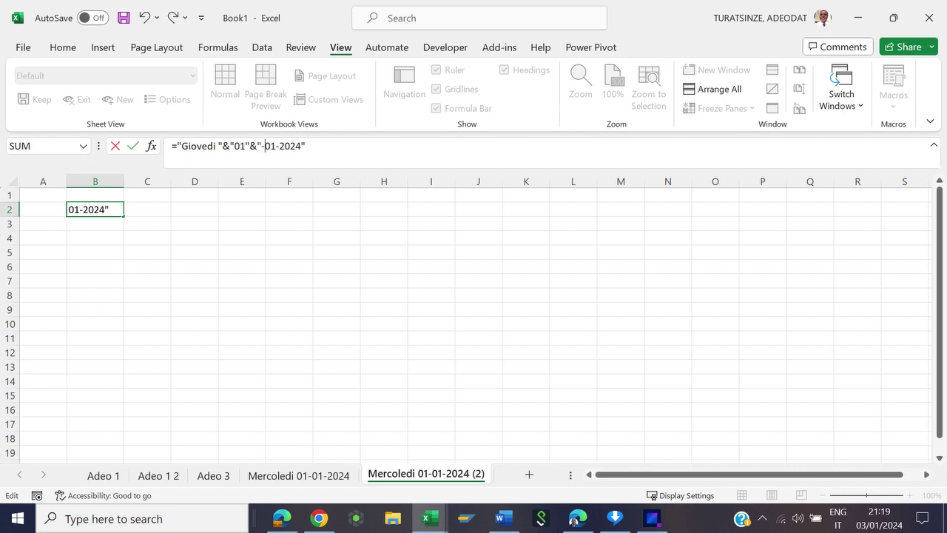
text(")
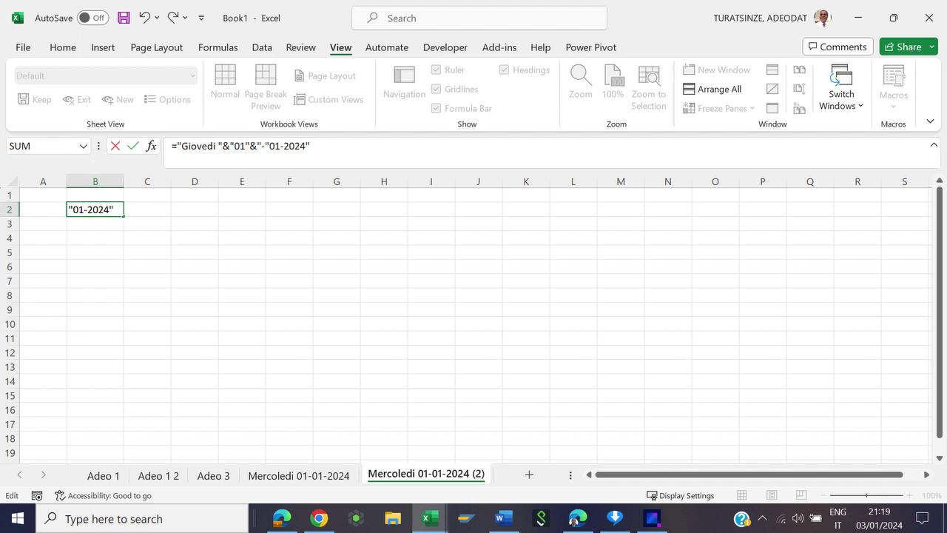
text(&)
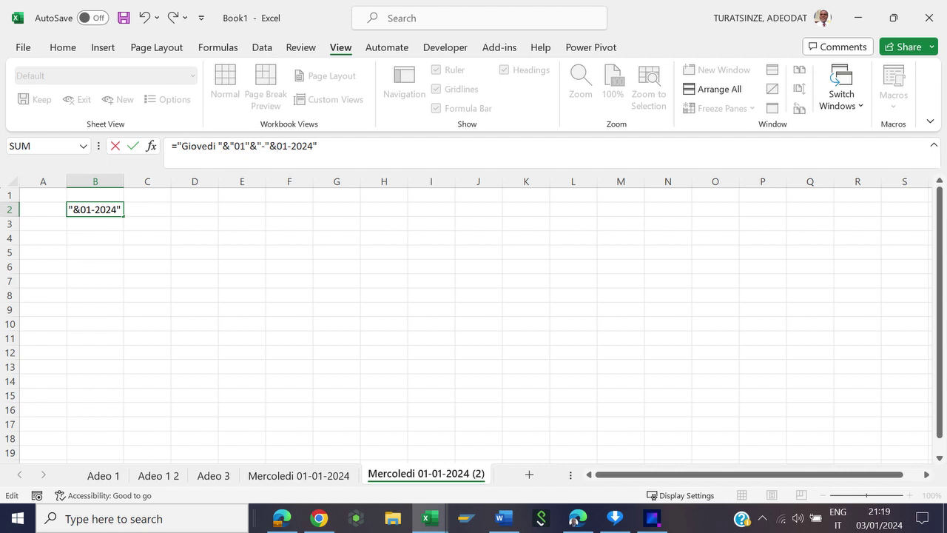
text(")
click(292, 145)
text("01)
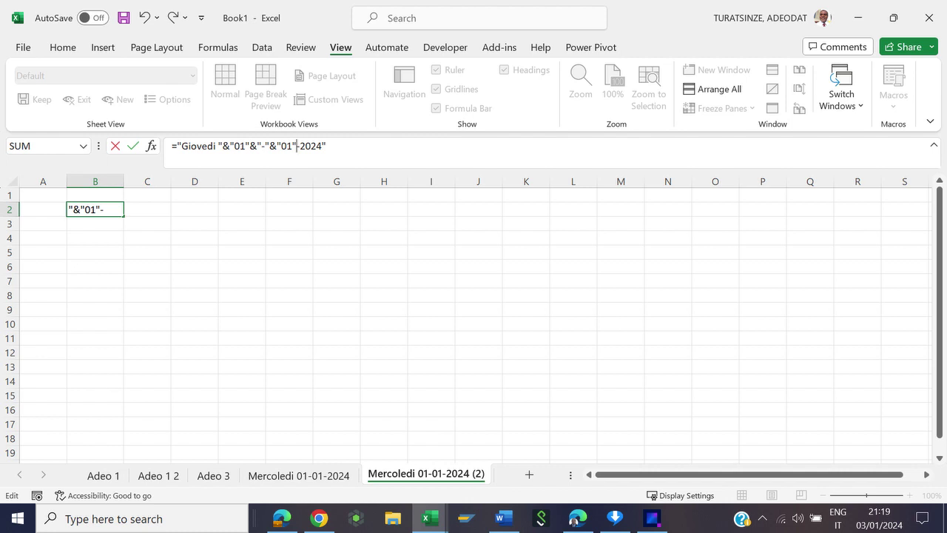
text(&)
text(")
text(&)
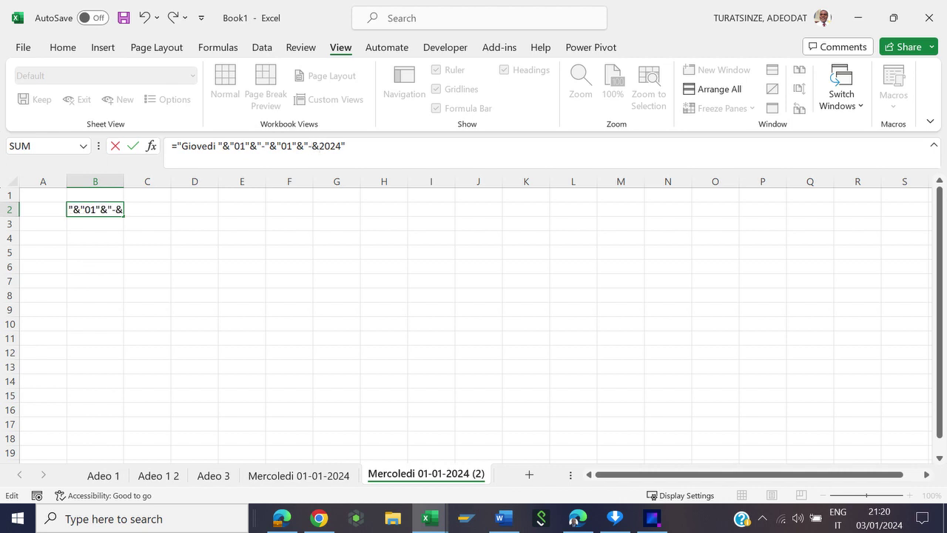
text(")
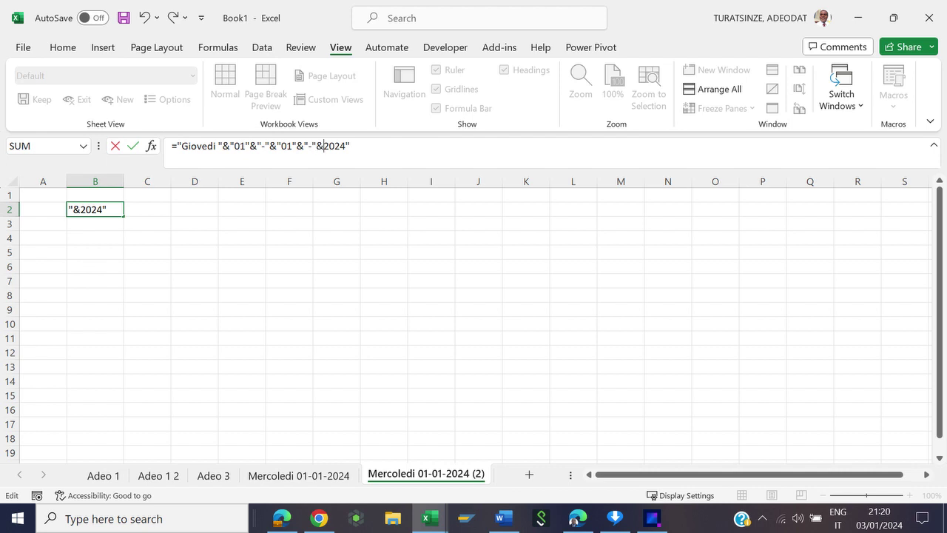
text(")
key(Return)
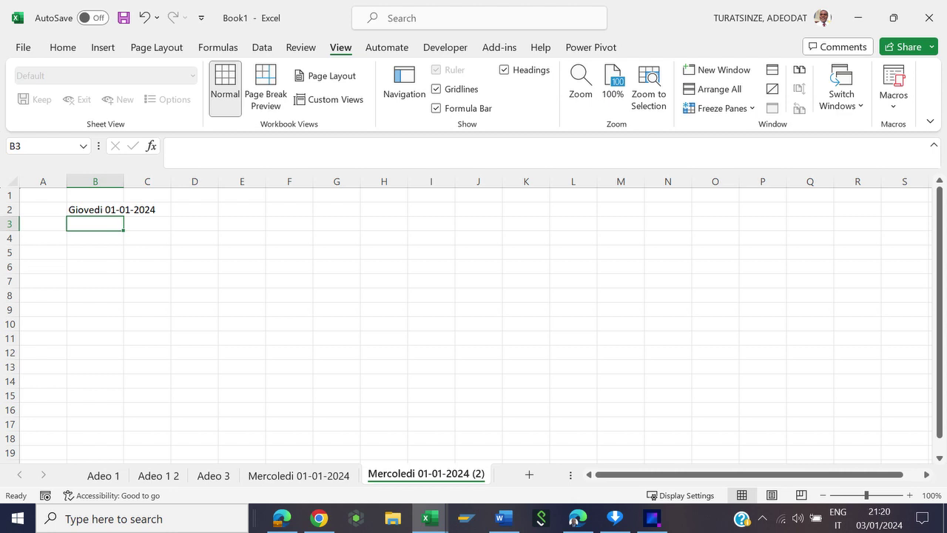
right_click(418, 472)
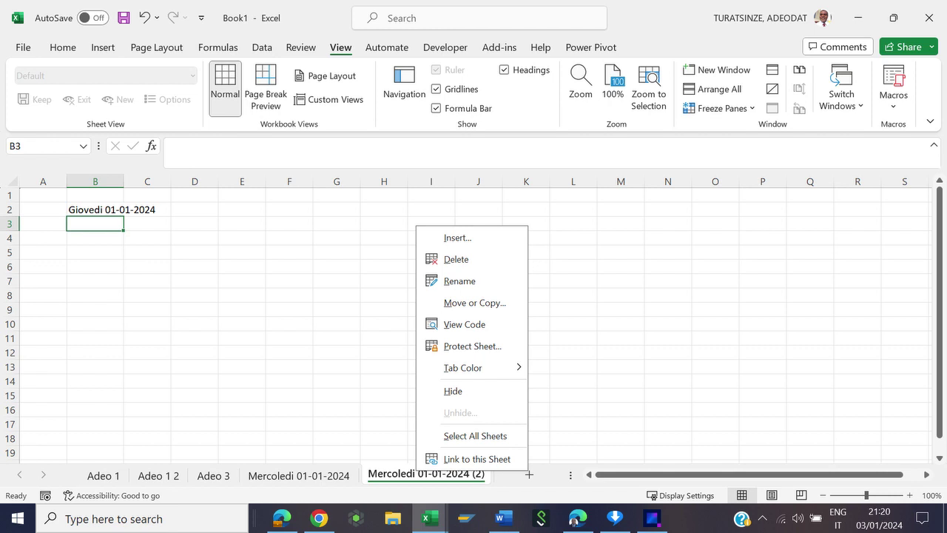
key(Escape)
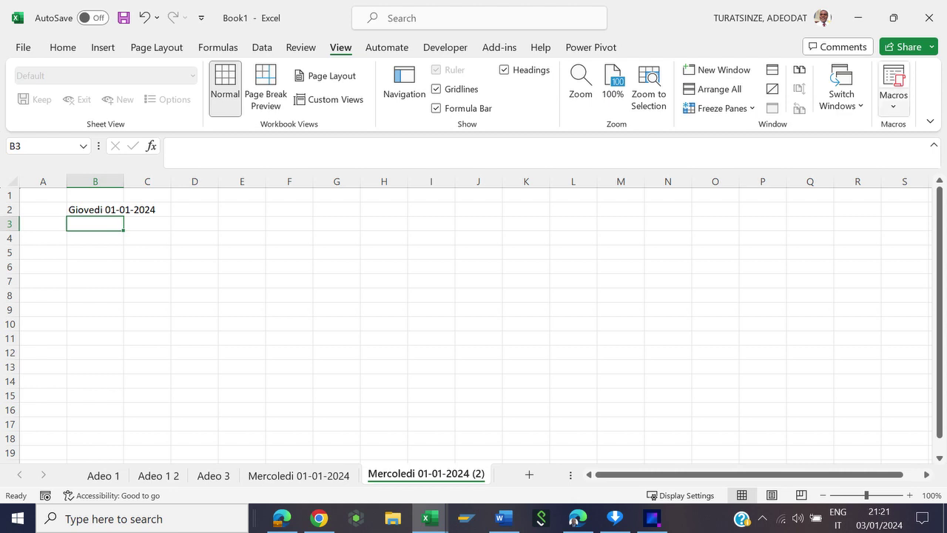
click(893, 92)
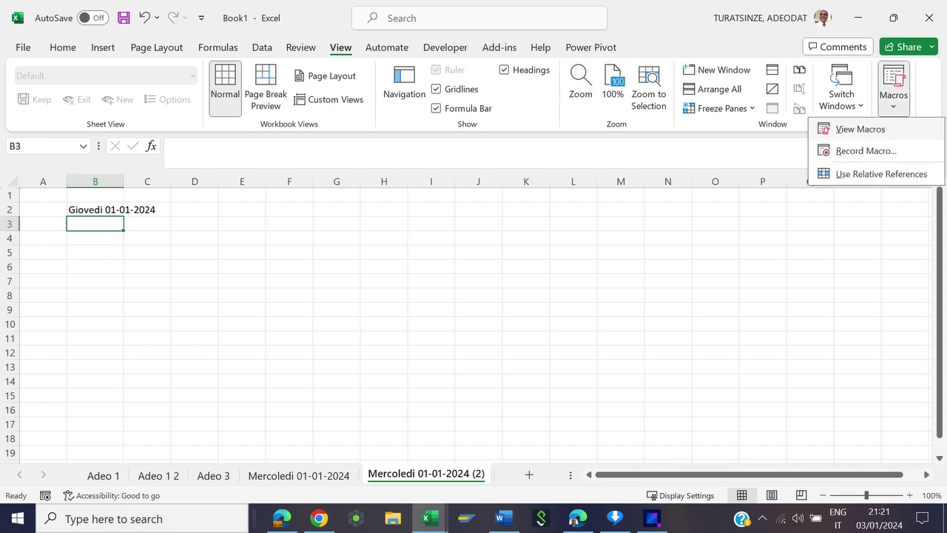
click(860, 128)
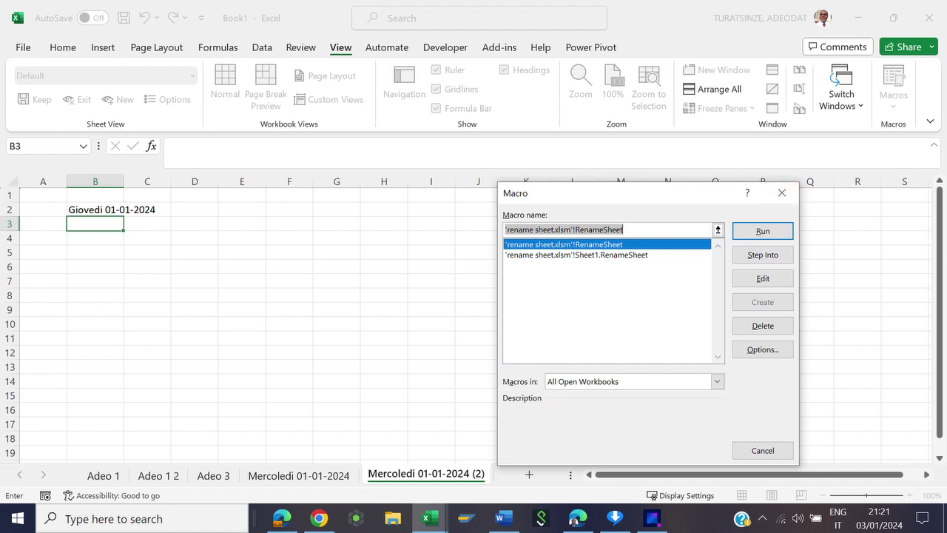
drag(147, 266, 147, 281)
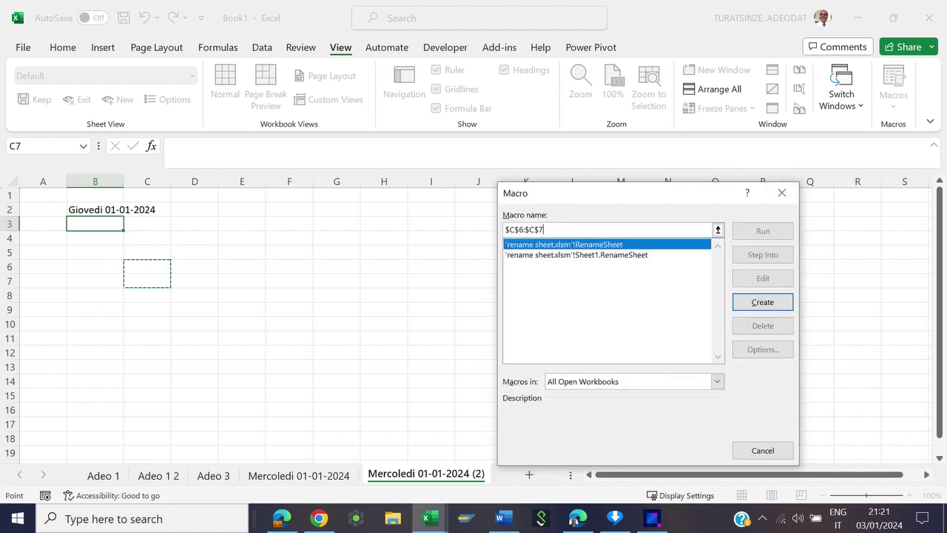
click(762, 450)
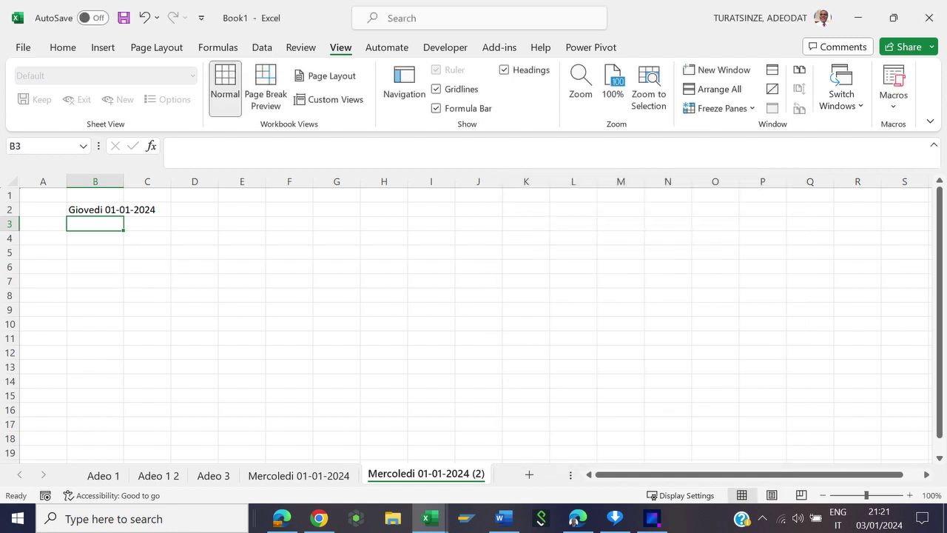
Change the day in B2's formula from "01" to "02", giving Giovedi 02-01-2024.
key(Up)
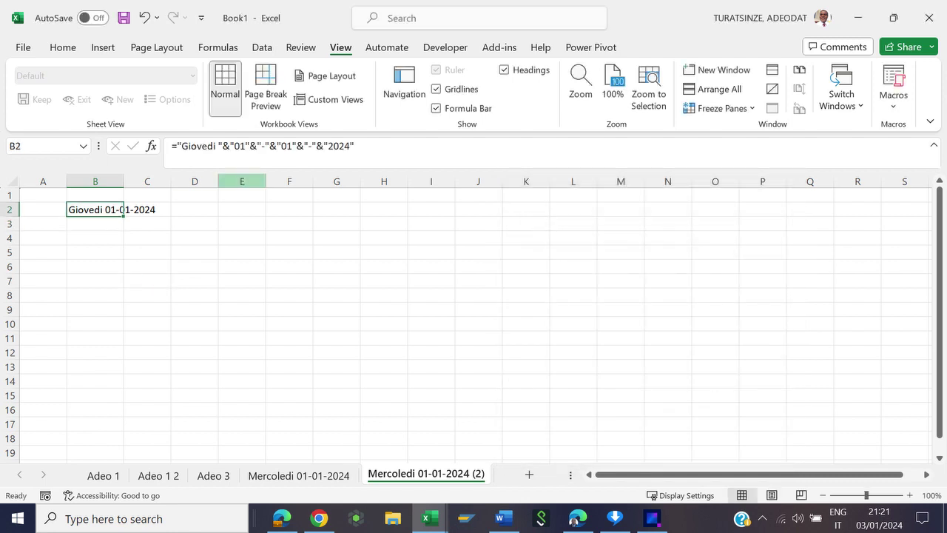
key(F2)
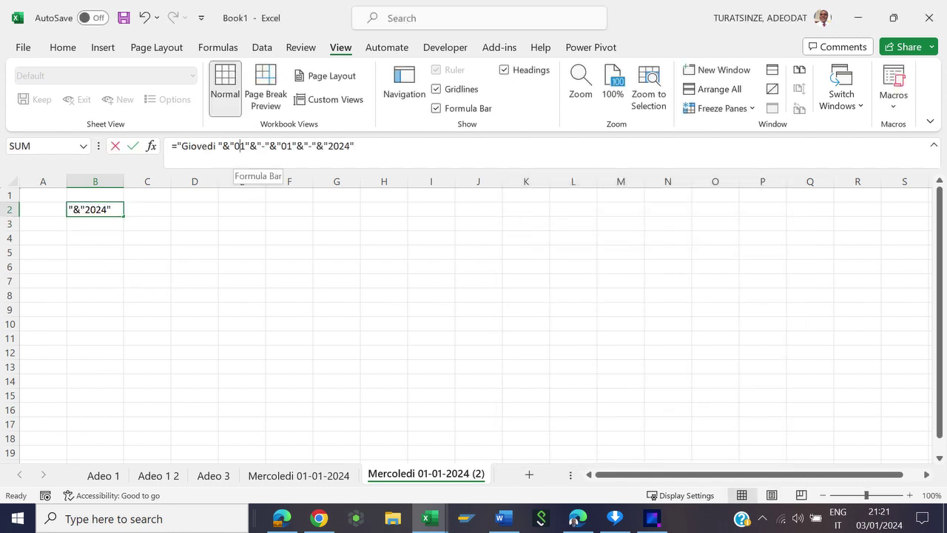
click(241, 145)
drag(241, 145, 245, 146)
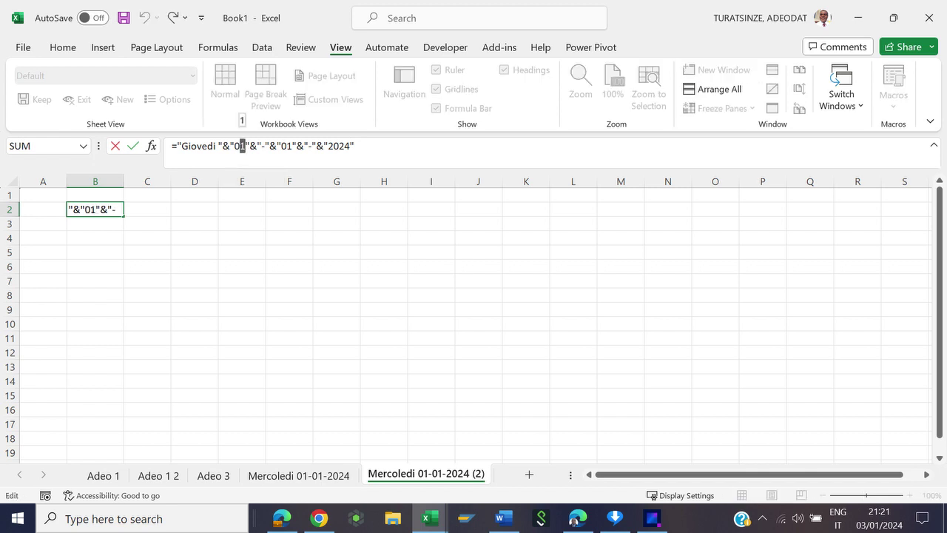
text(2)
key(Return)
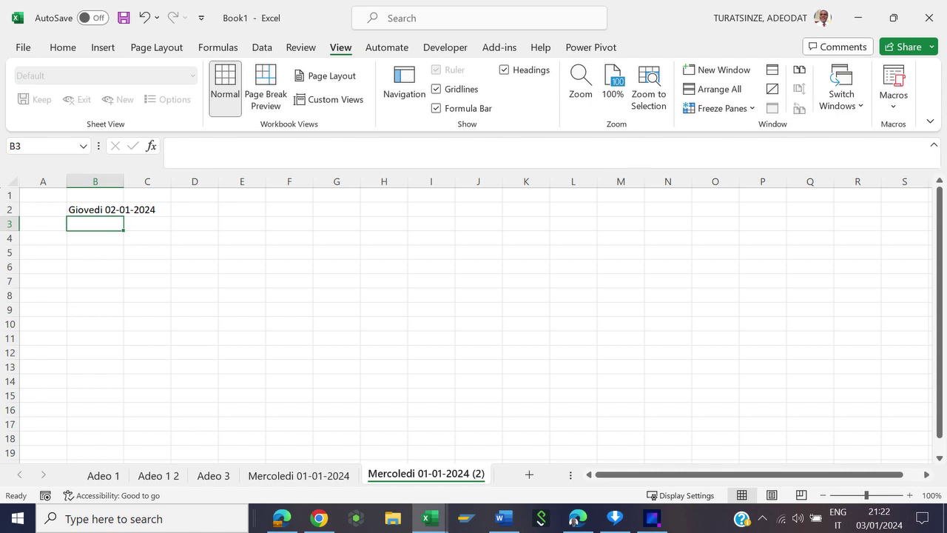
Run the RenameSheet macro so the copied sheet is renamed Giovedi 02-01-2024.
click(893, 89)
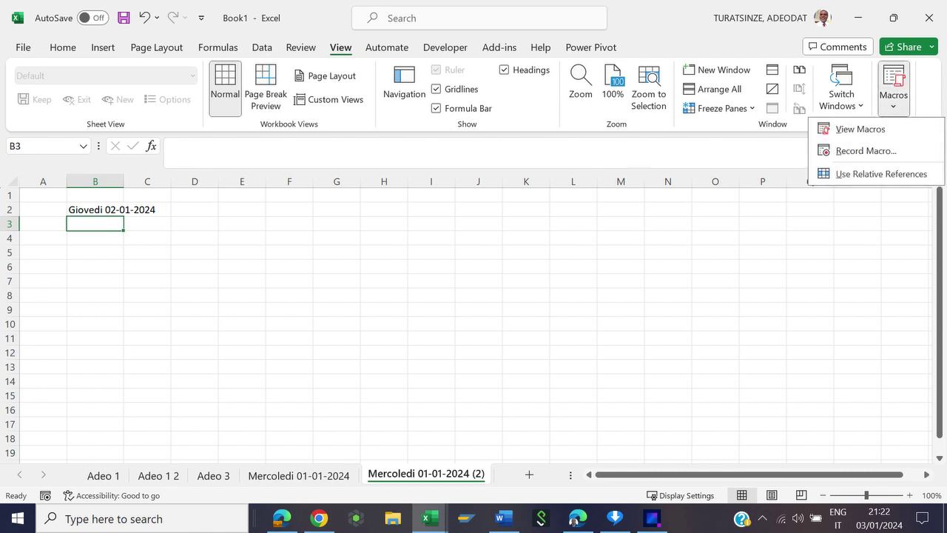
click(860, 128)
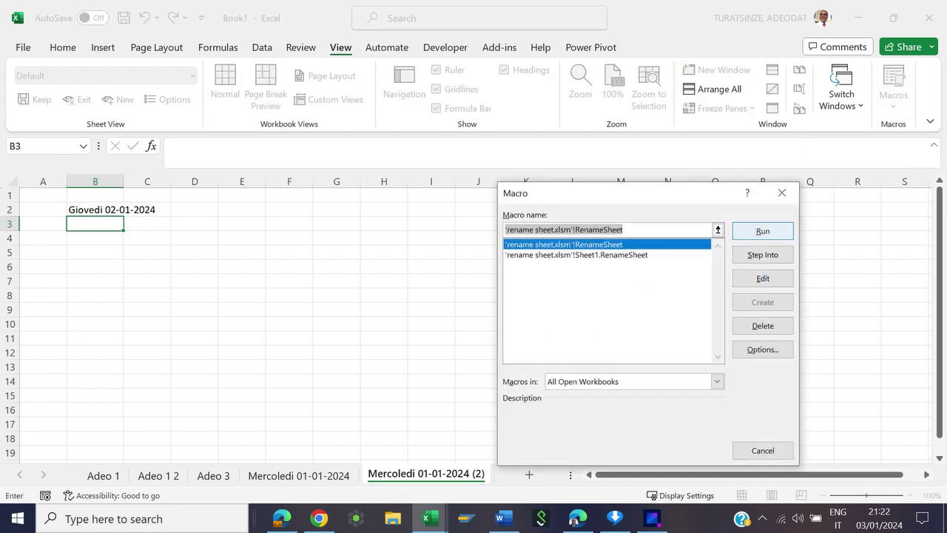
key(Return)
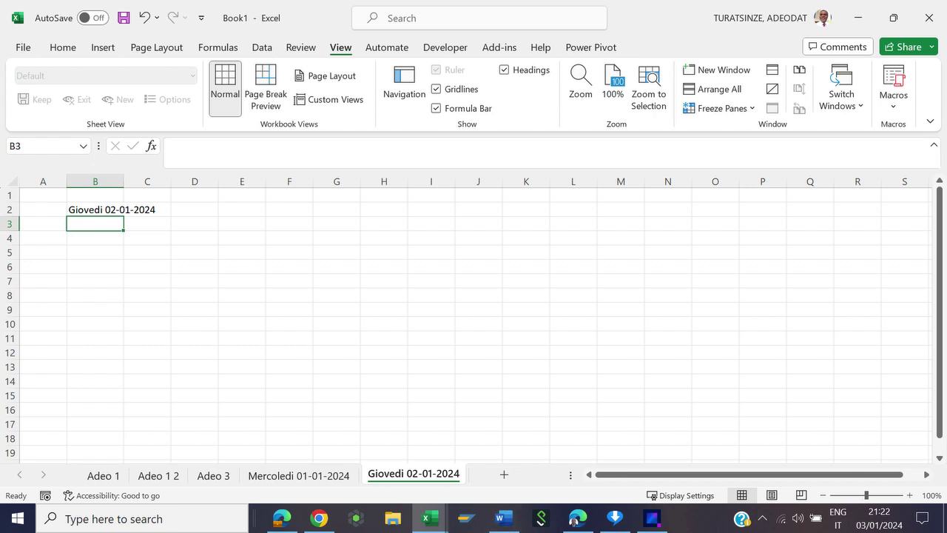
click(104, 475)
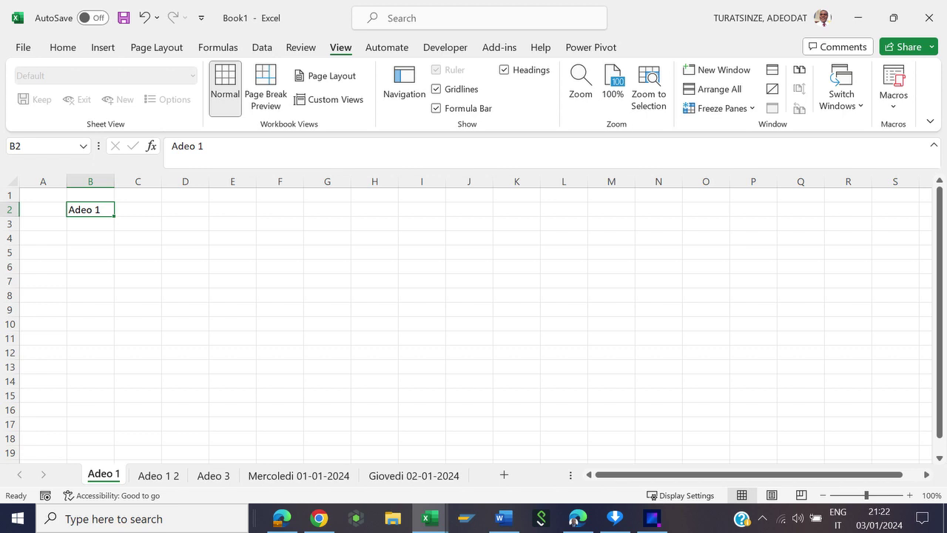
Enter the date 03/01/2024 in cell B1 of the Adeo 1 sheet.
click(91, 195)
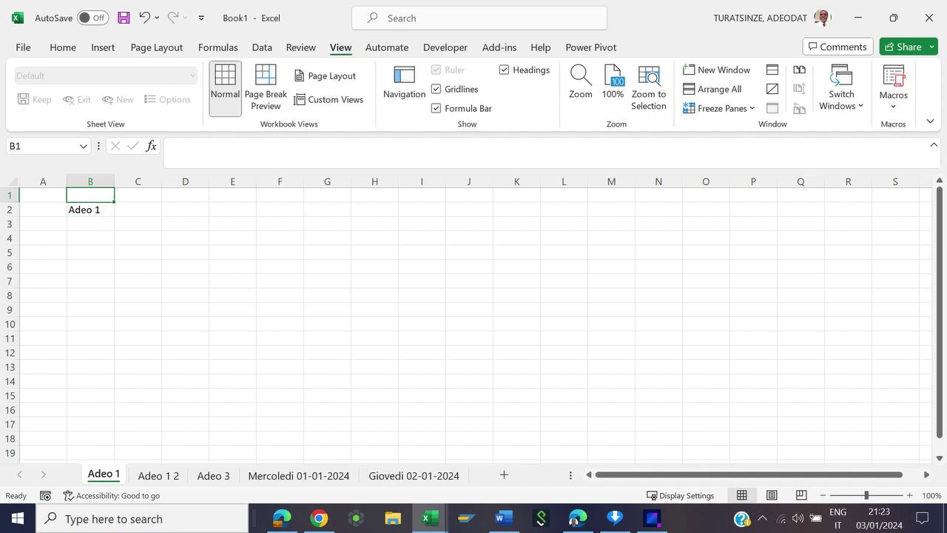
text(0)
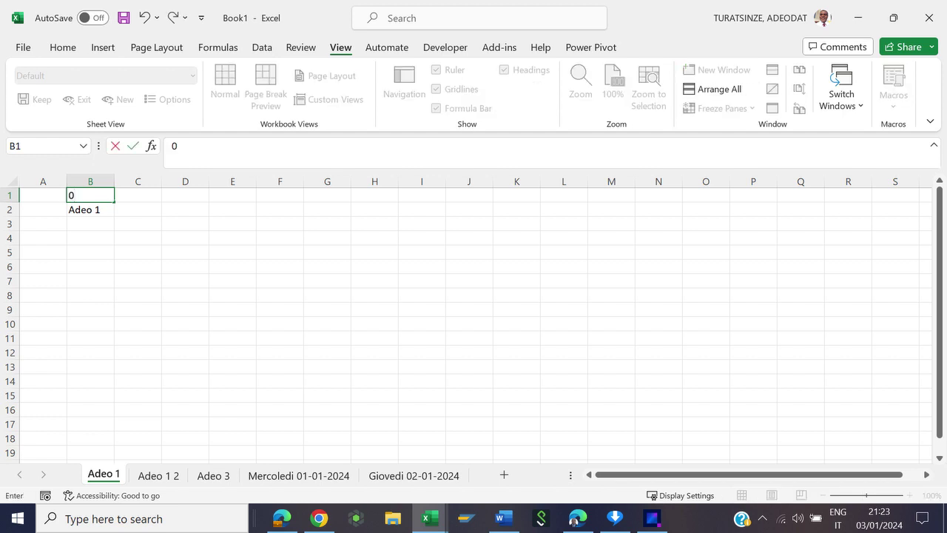
text(3)
text(/)
text(0)
text(1/)
text(20)
text(24)
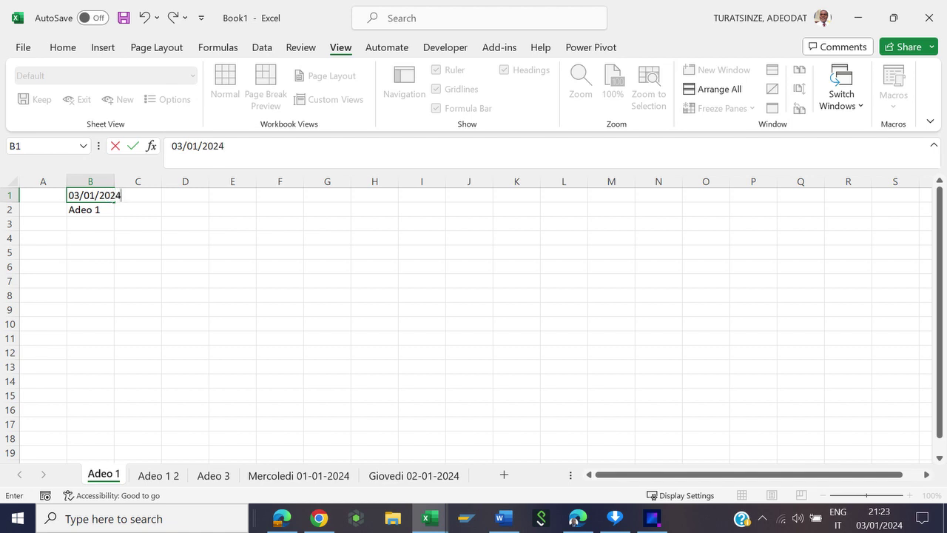
key(Return)
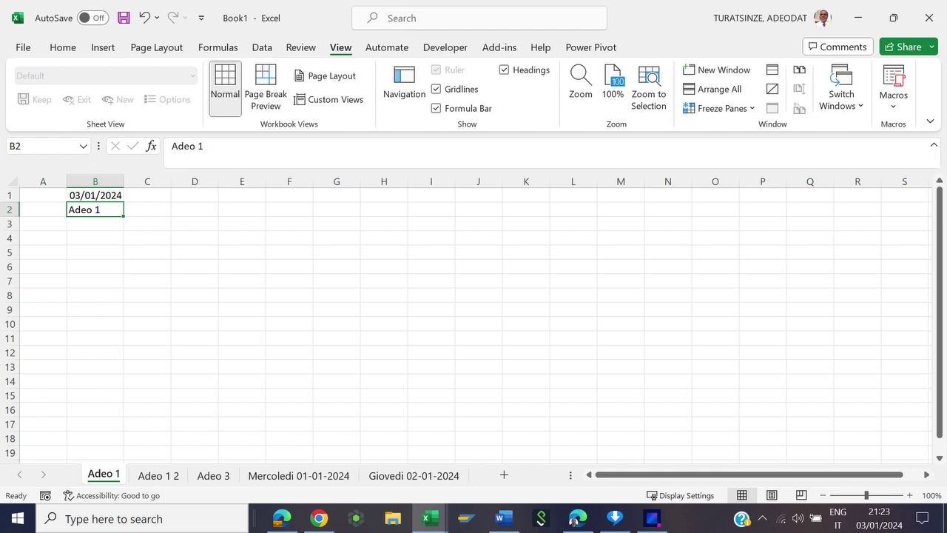
click(158, 475)
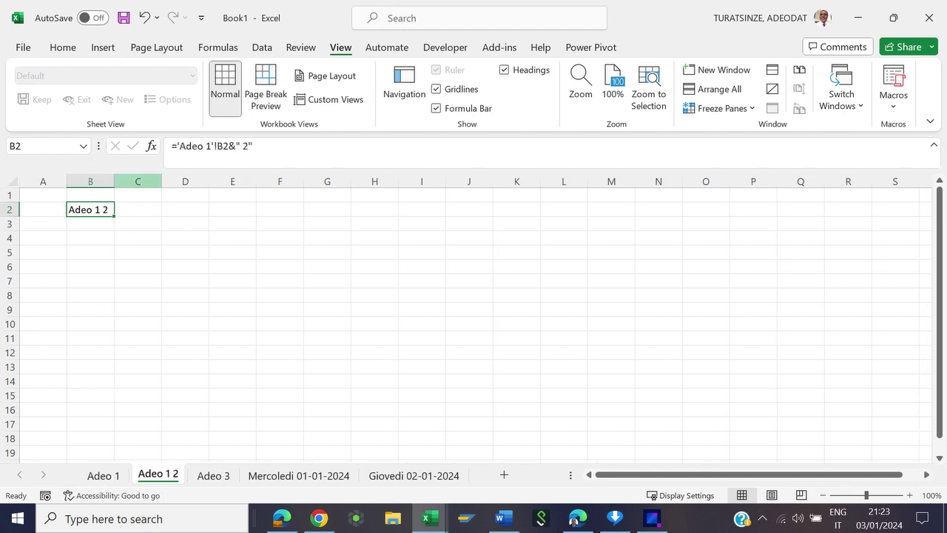
Set B1 on Adeo 1 2 to ='Adeo 1'!B1+1, giving 04/01/2024.
click(91, 195)
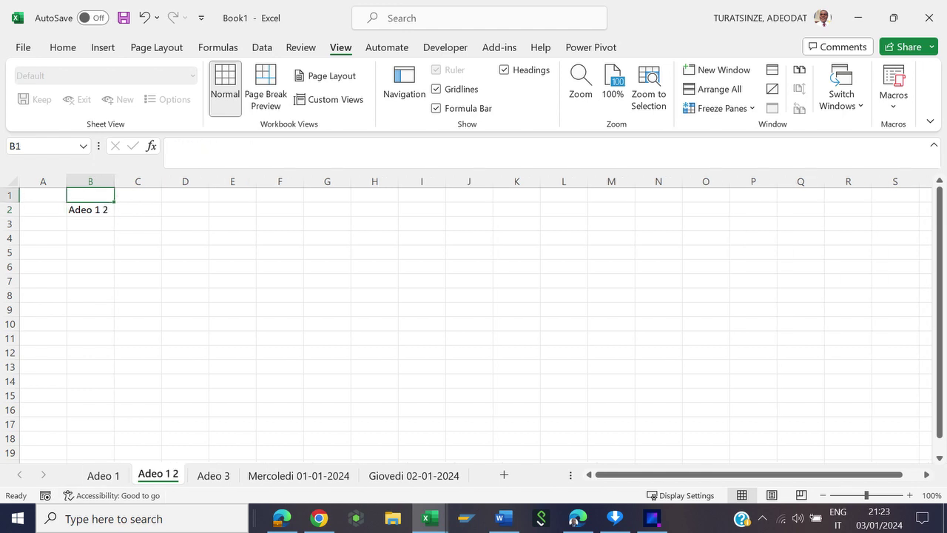
text(=)
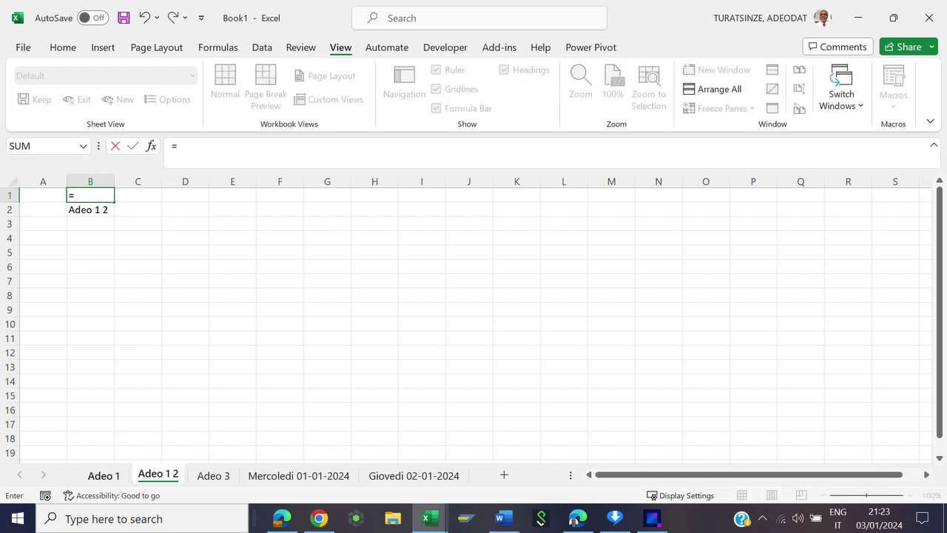
click(103, 475)
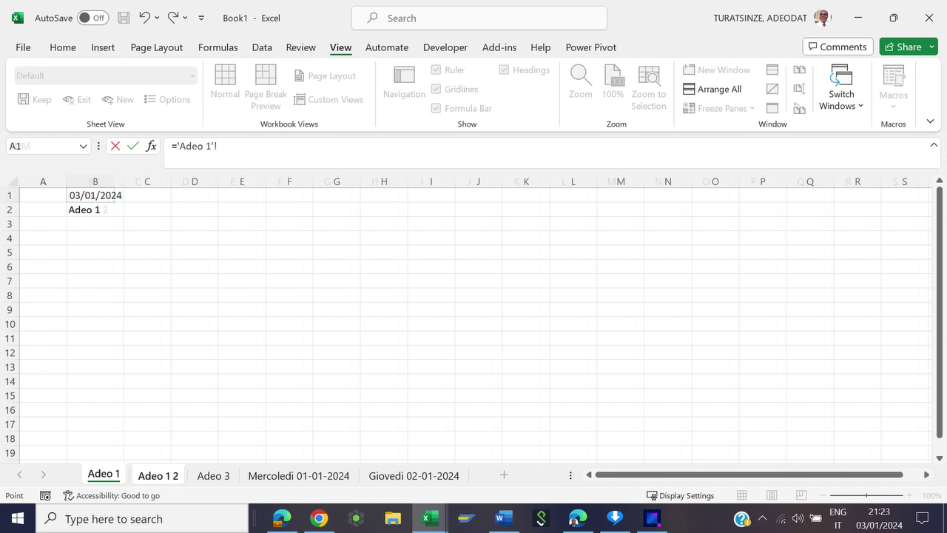
click(94, 195)
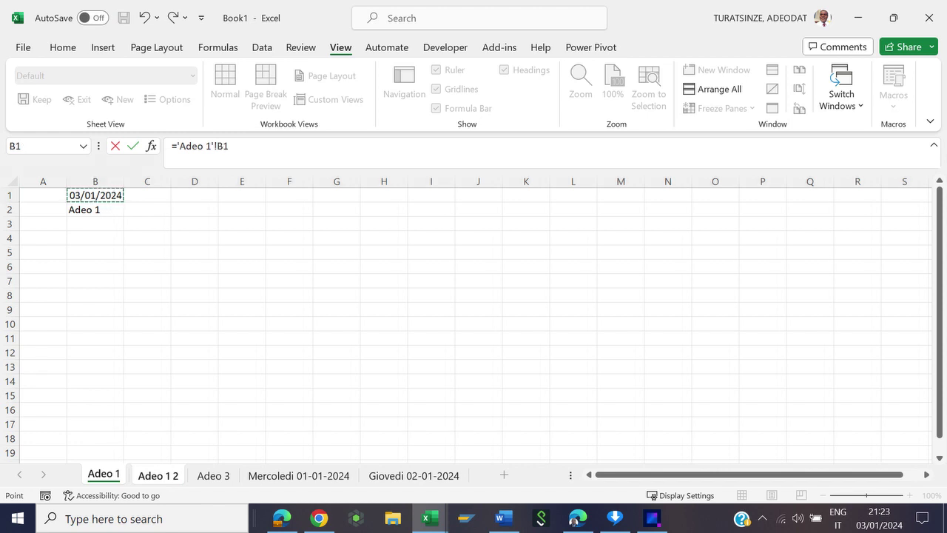
text(+)
text(1)
key(Return)
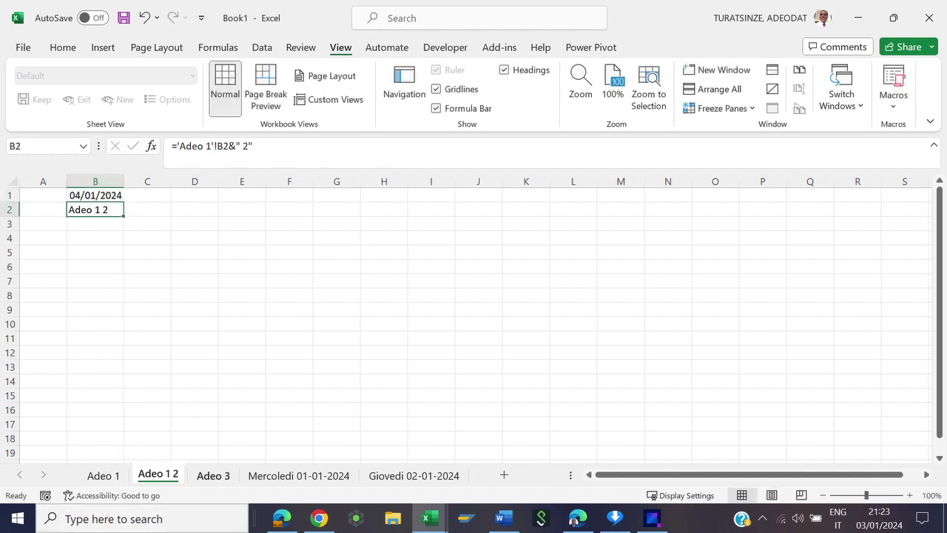
Set B1 on Adeo 3 to ='Adeo 1 2'!B1+1, giving 05/01/2024.
click(213, 475)
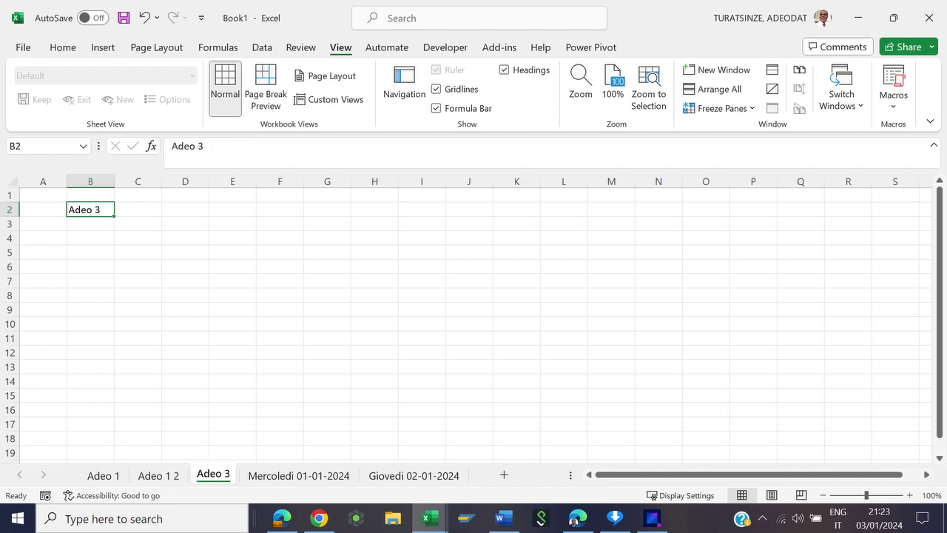
click(90, 194)
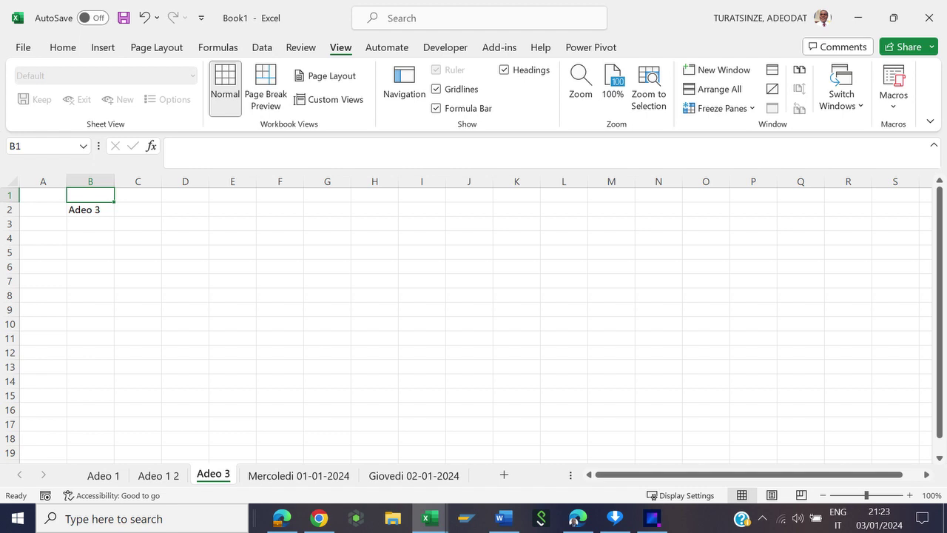
text(=)
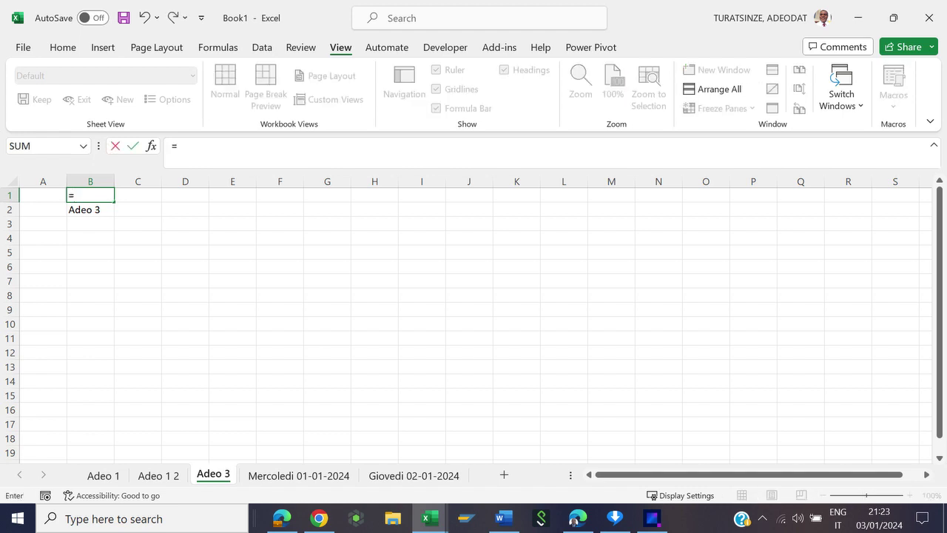
click(158, 475)
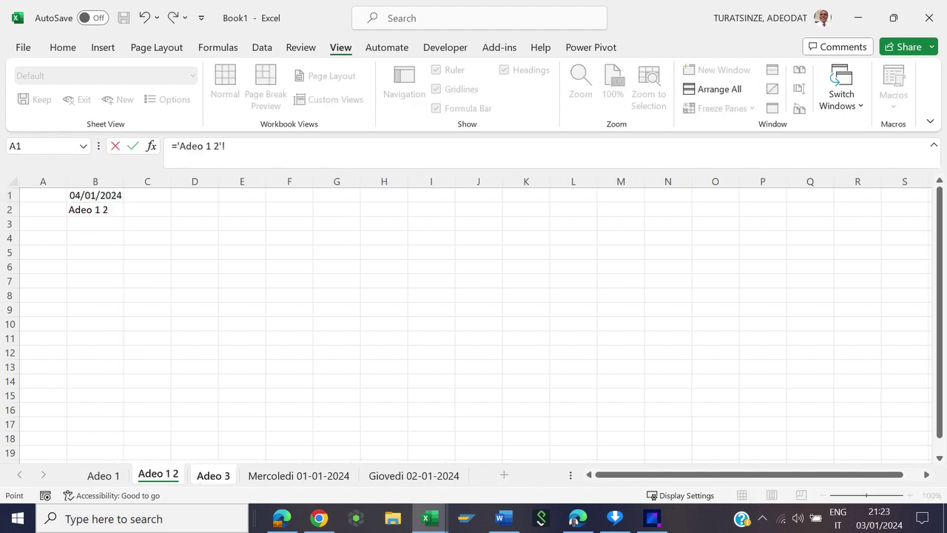
click(95, 194)
key(F2)
text(+)
text(1)
key(Return)
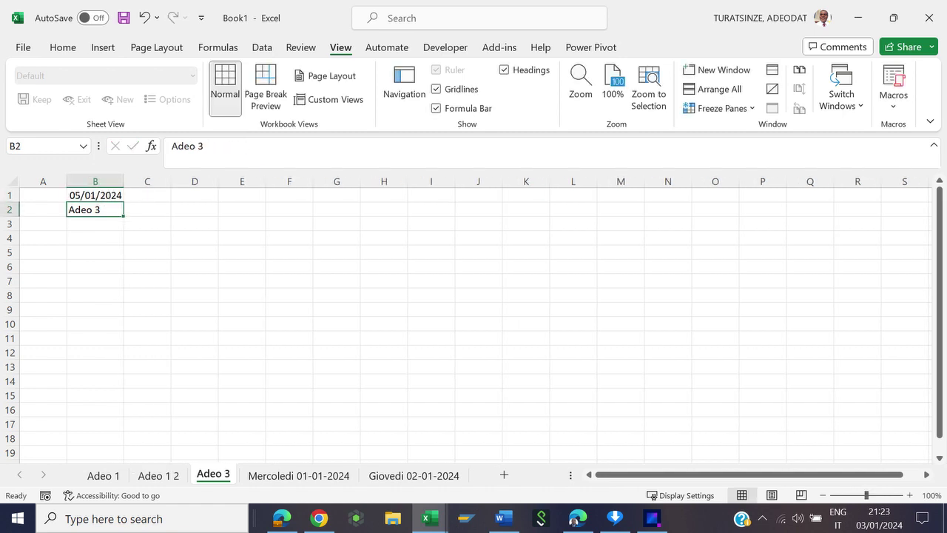
Return from the web browser to the Book1 workbook.
click(281, 518)
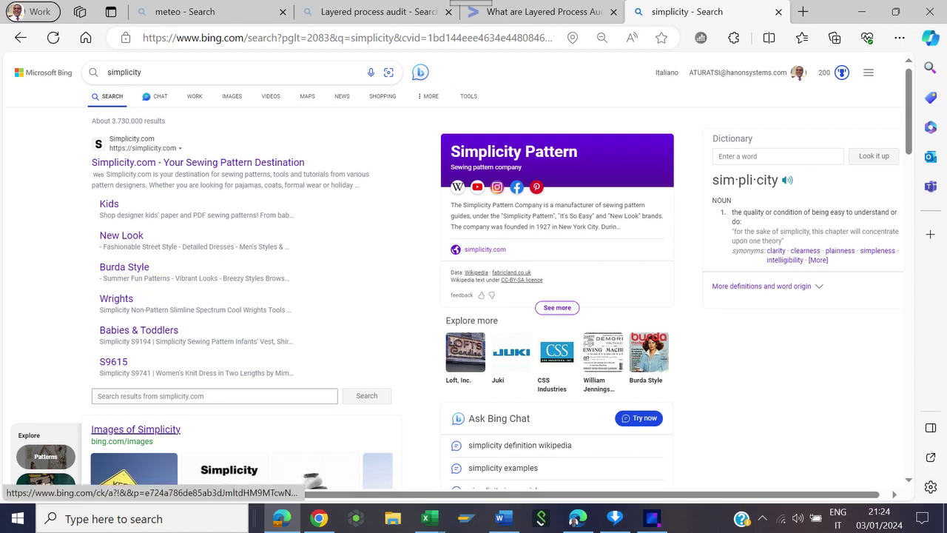
click(428, 518)
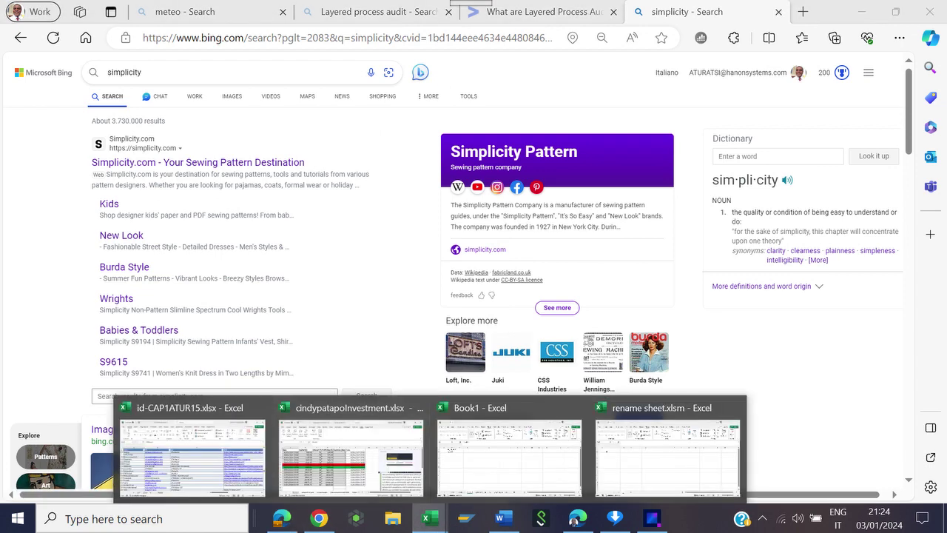
click(509, 447)
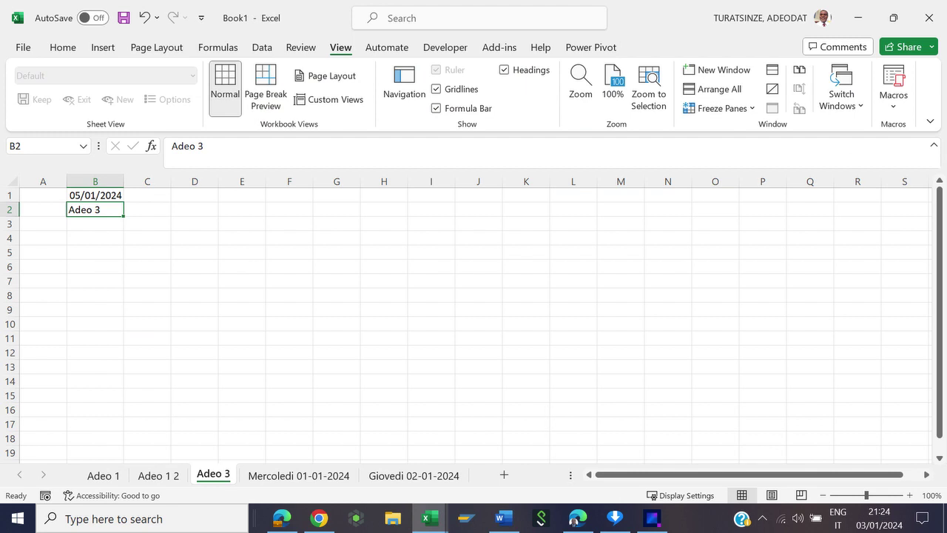
Set B1 on the Mercoledi 01-01-2024 sheet to Adeo 3's B1 plus 1, giving 06/01/2024.
click(299, 474)
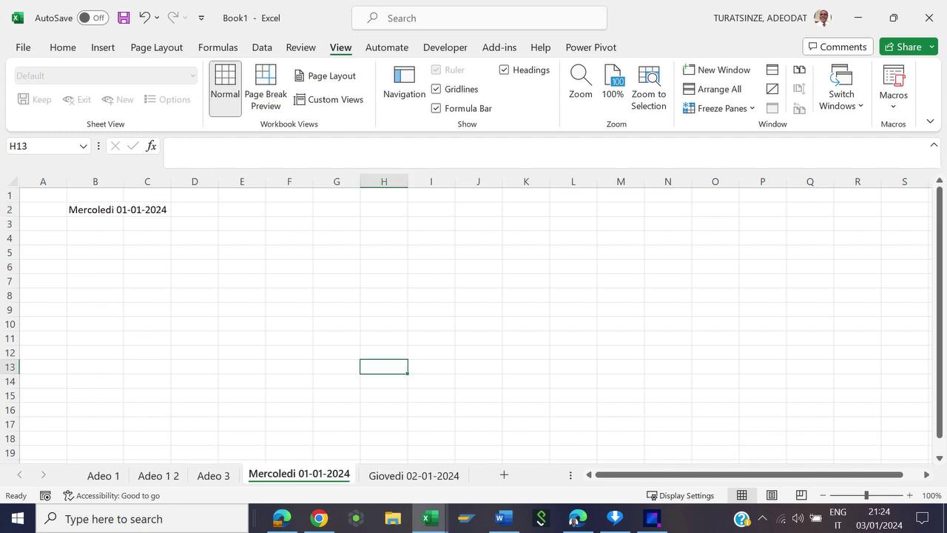
click(95, 194)
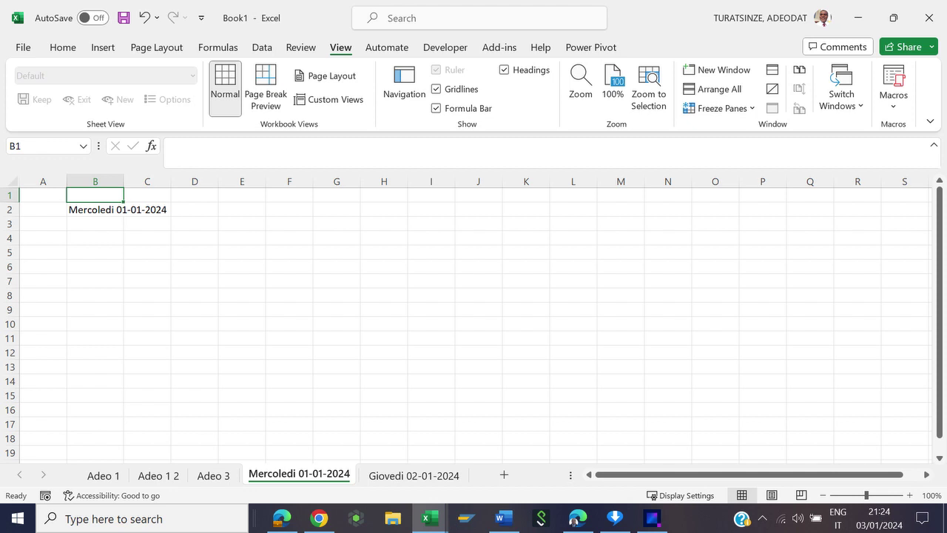
text(=)
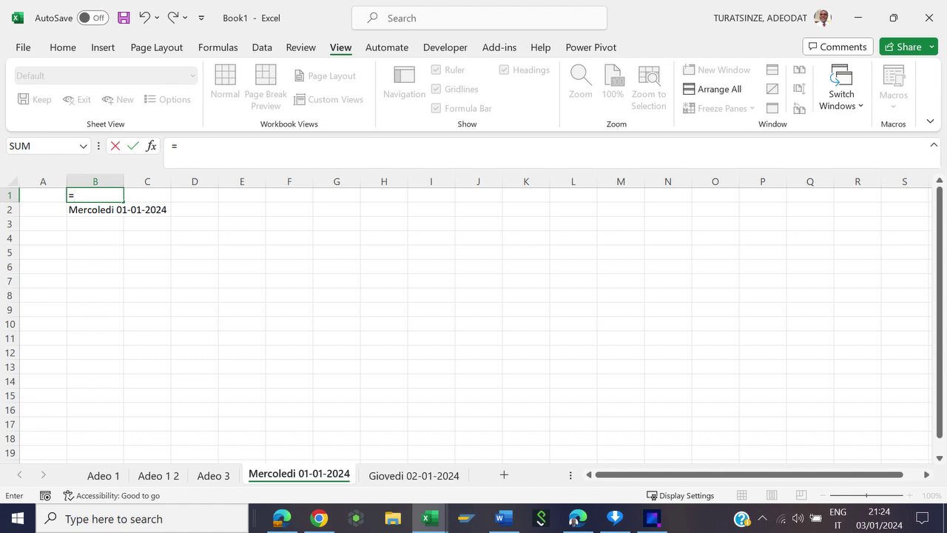
click(213, 475)
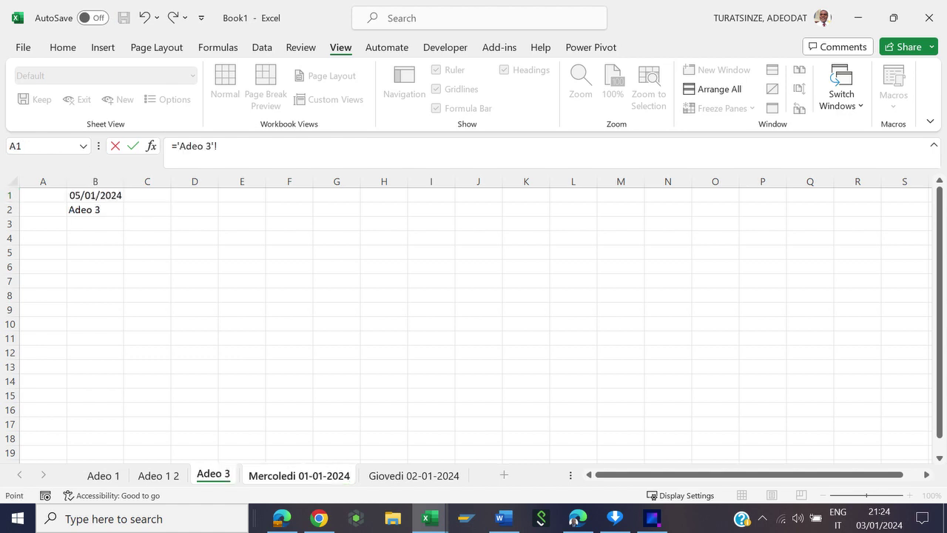
click(95, 195)
text(+)
text(1)
key(Return)
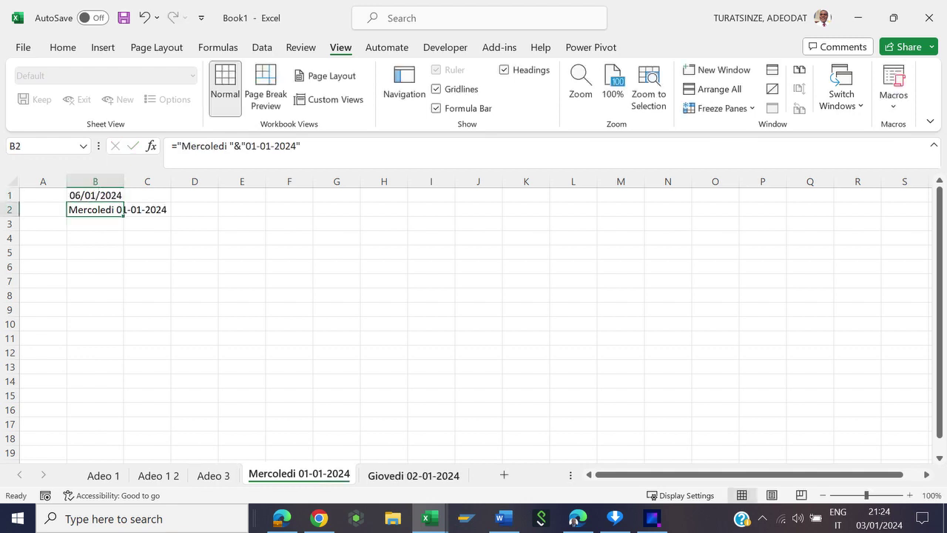
Set B1 on the Giovedi 02-01-2024 sheet to the Mercoledi sheet's B1 plus 1, giving 07/01/2024.
click(413, 475)
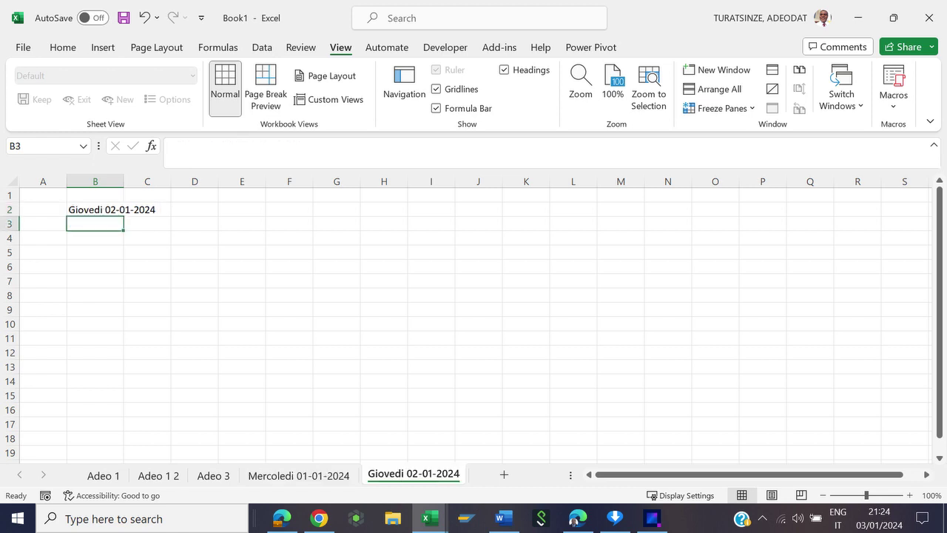
click(95, 194)
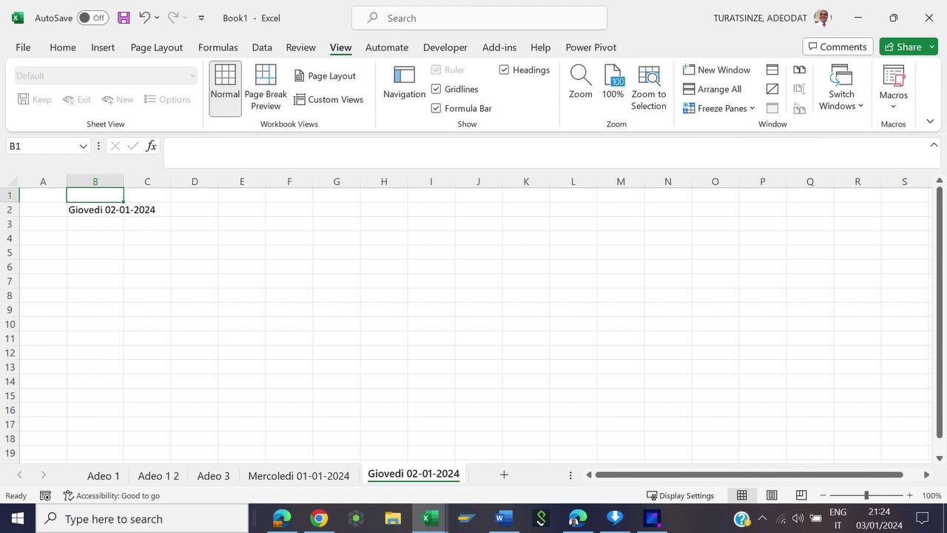
text(=)
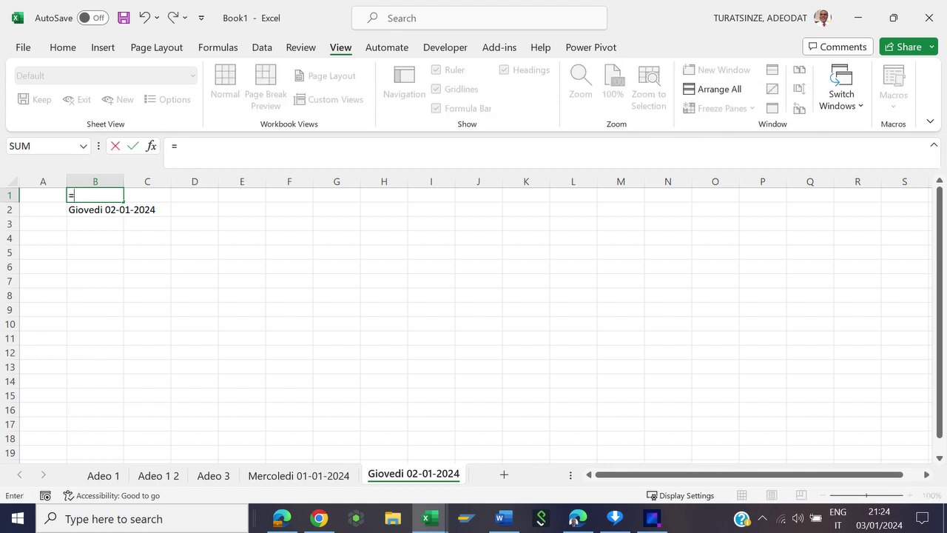
click(299, 475)
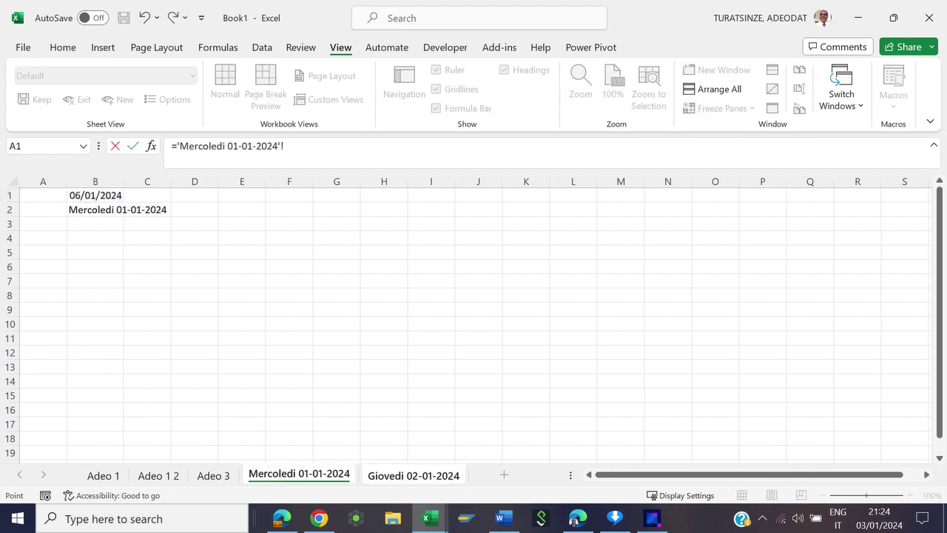
click(82, 196)
text(+)
text(1)
key(Return)
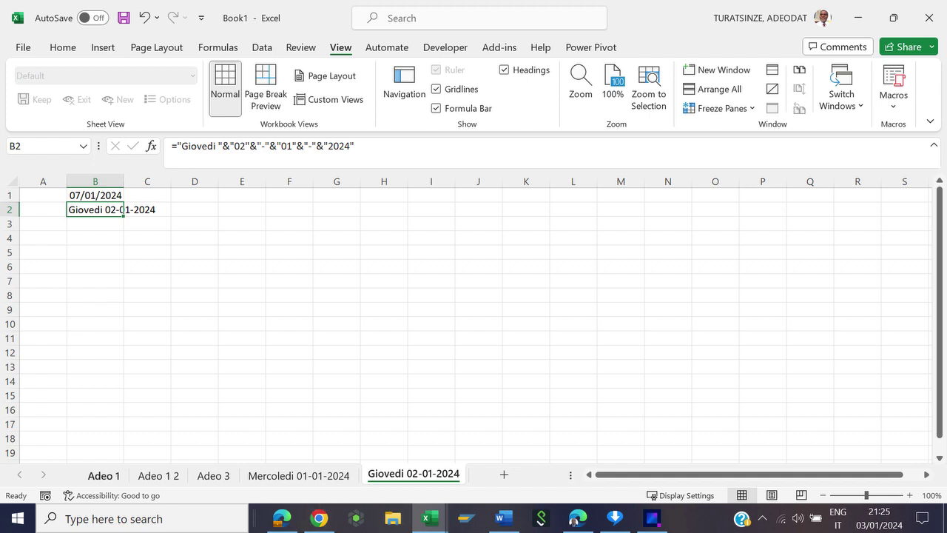
double_click(103, 474)
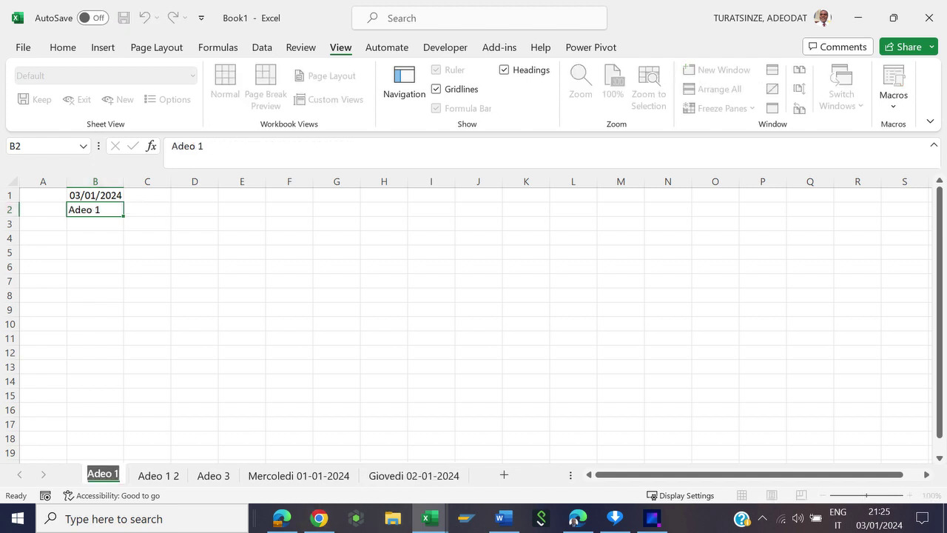
key(Return)
key(Up)
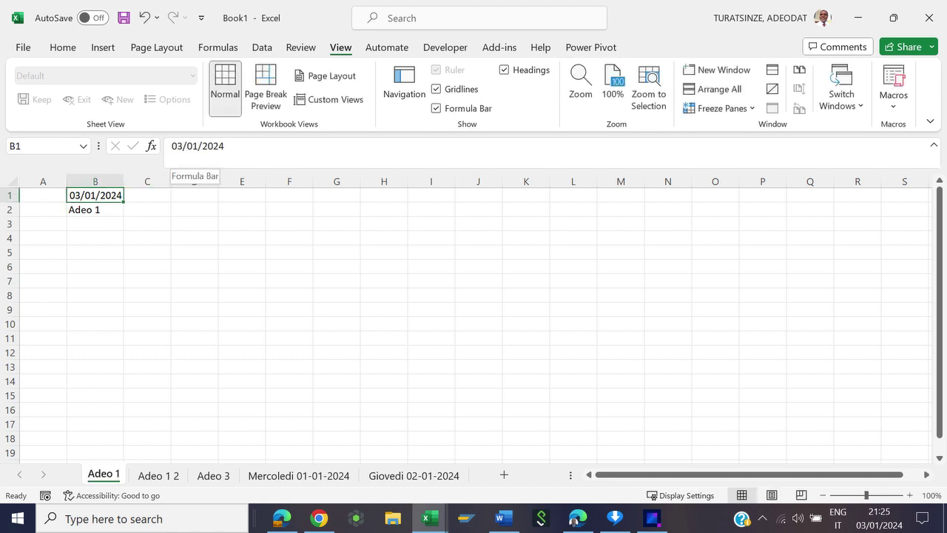
click(184, 145)
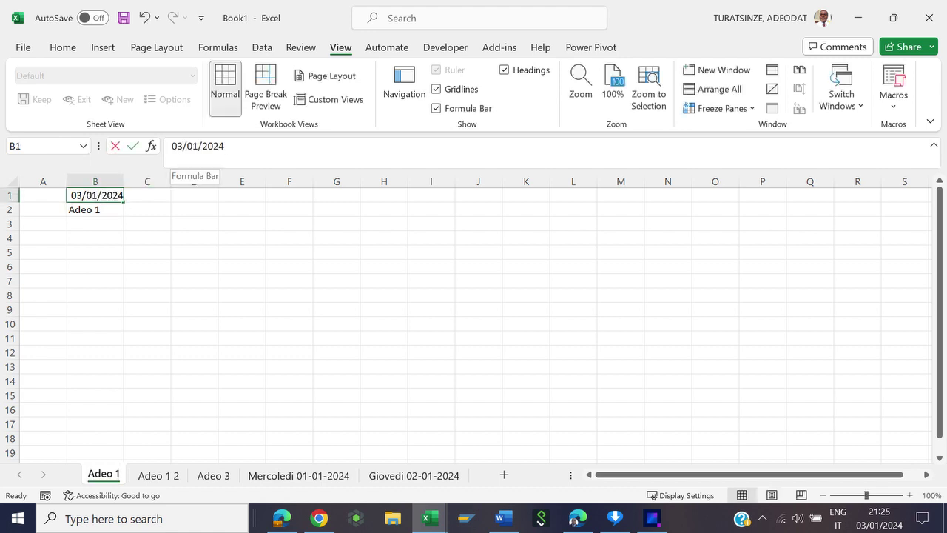
click(185, 146)
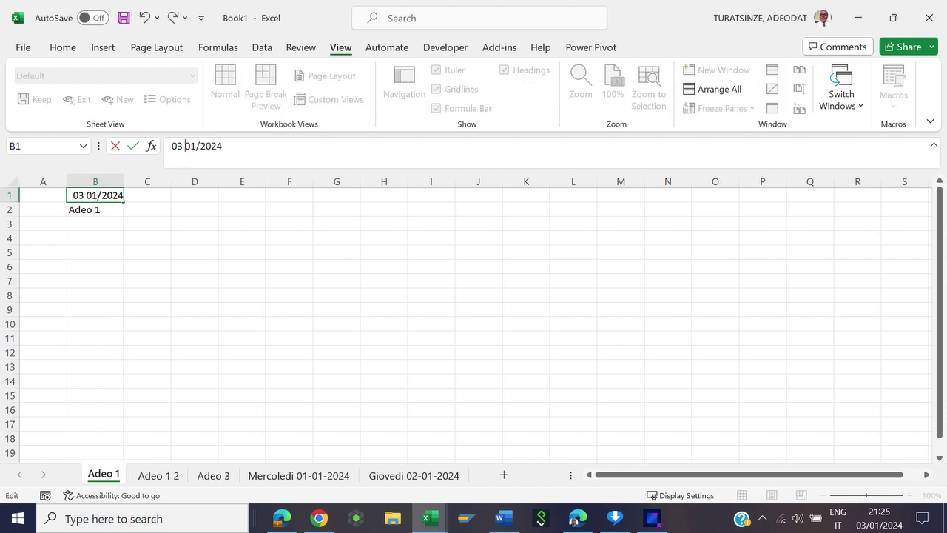
double_click(197, 146)
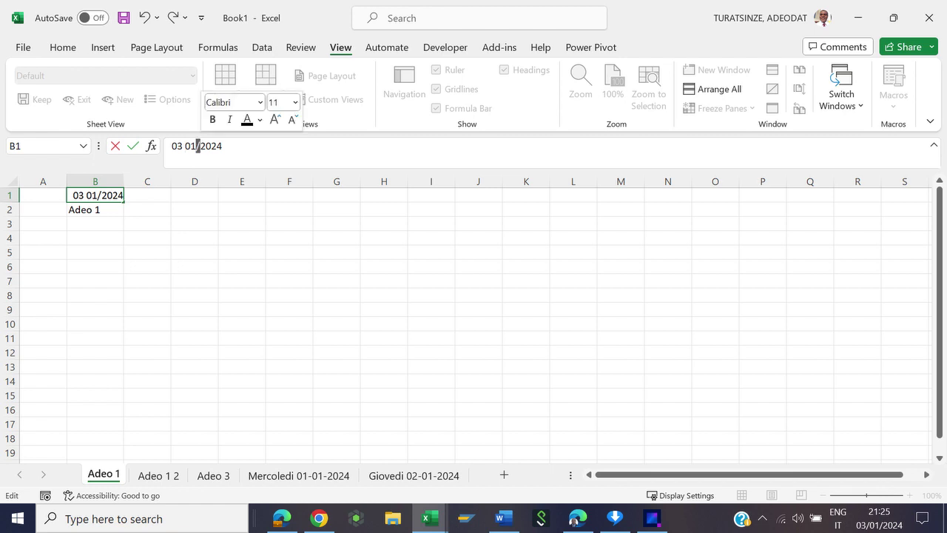
key(Return)
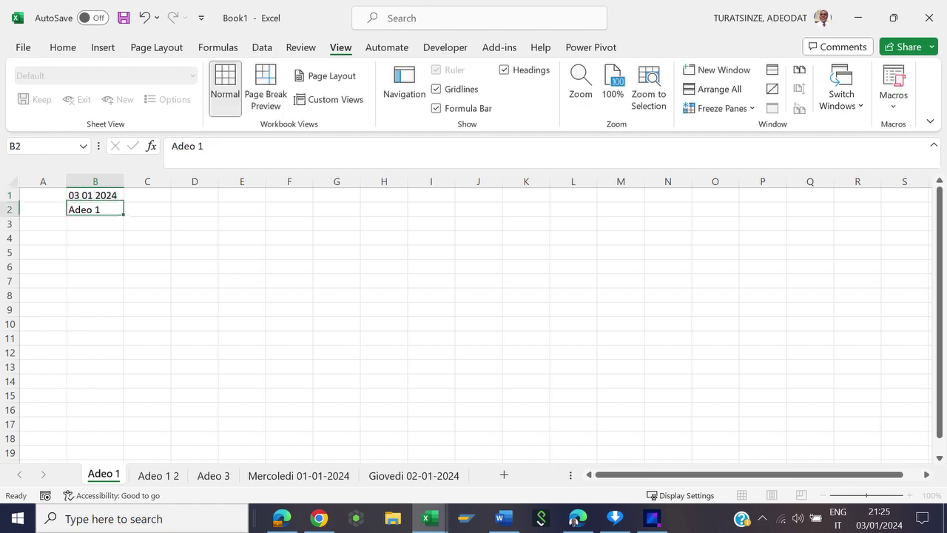
click(158, 475)
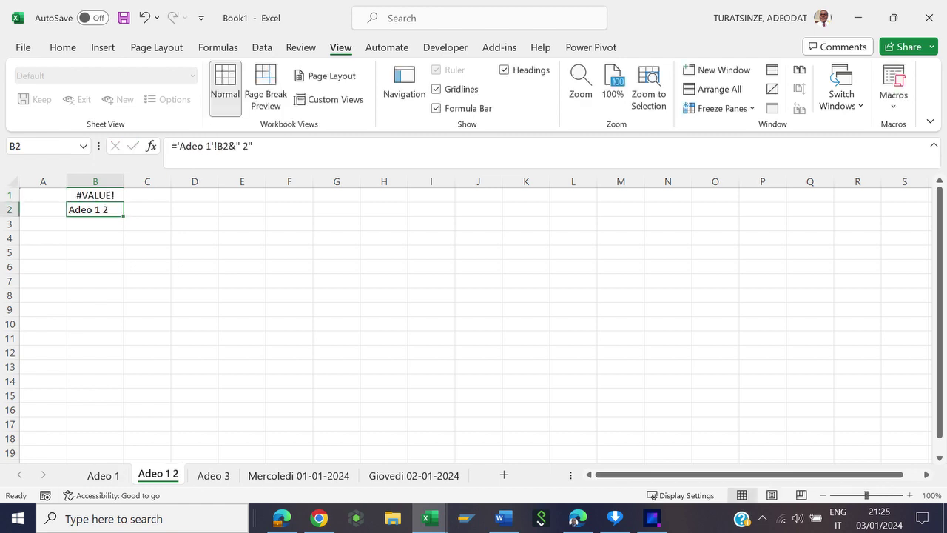
click(104, 475)
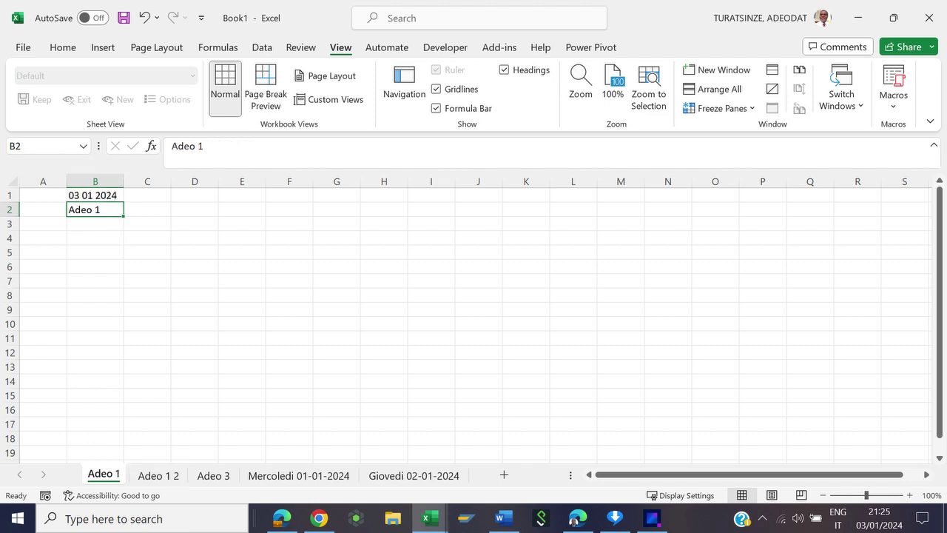
click(95, 194)
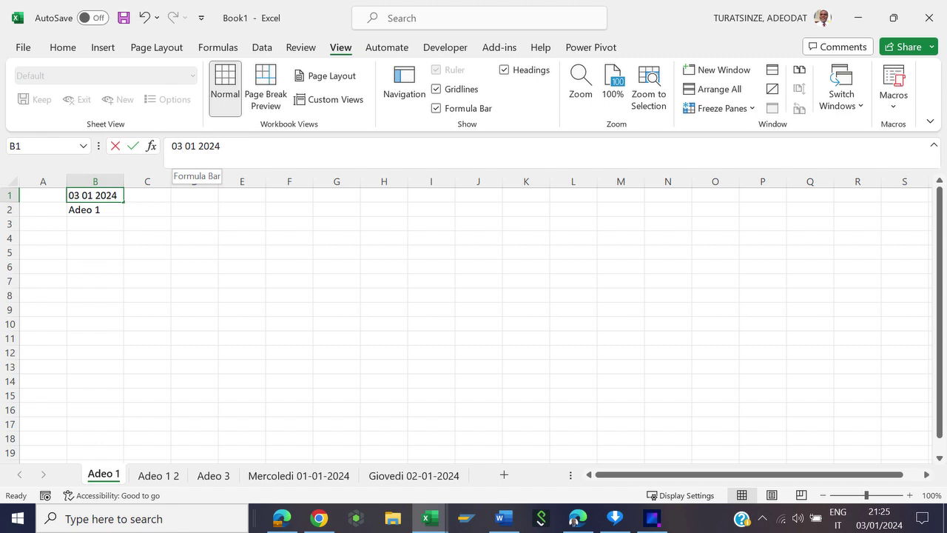
drag(182, 146, 187, 146)
text(-)
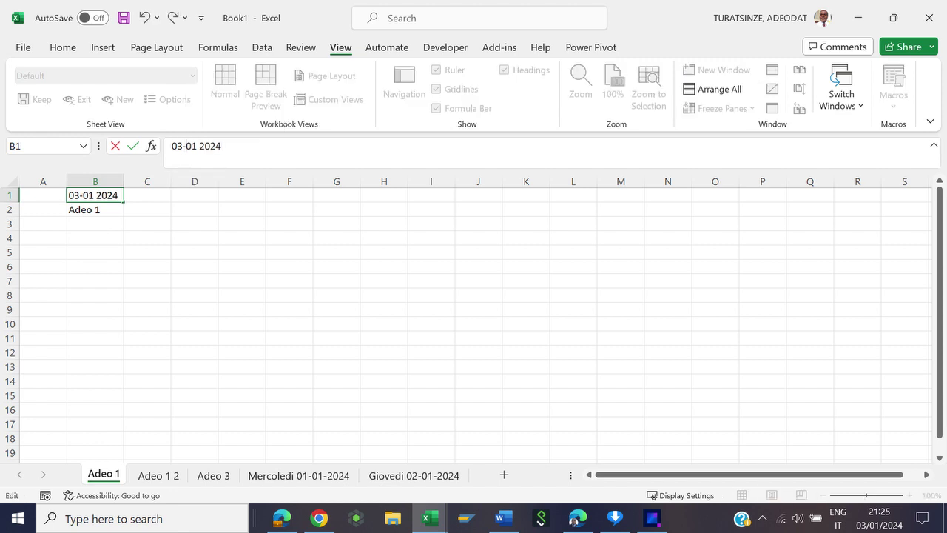
drag(196, 146, 200, 146)
text(-)
key(Return)
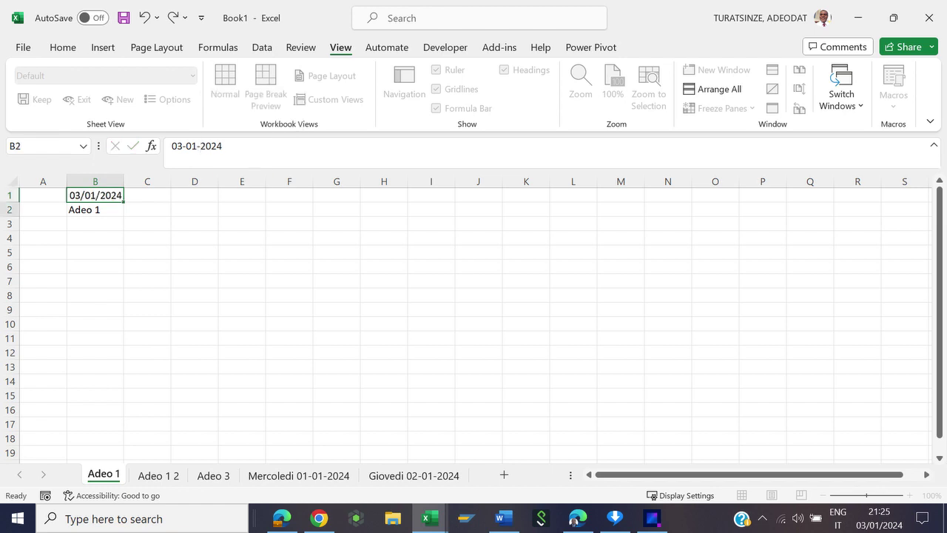
key(ctrl+Page_Down)
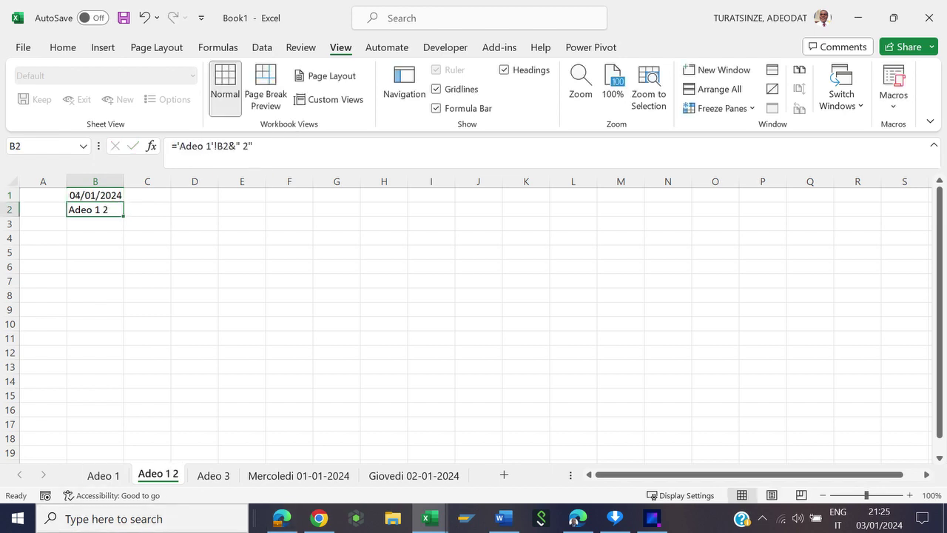
key(ctrl+Page_Down)
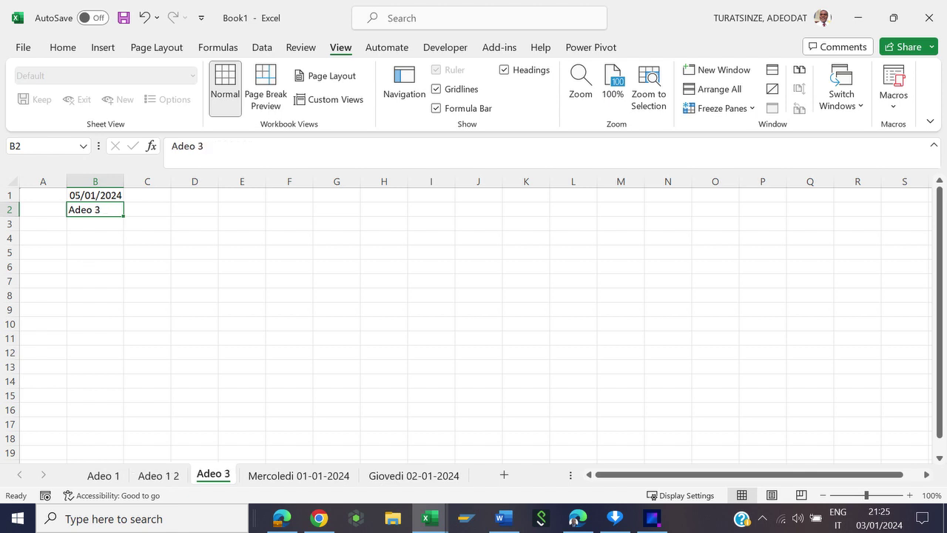
key(ctrl+Page_Up)
key(ctrl+Page_Up)
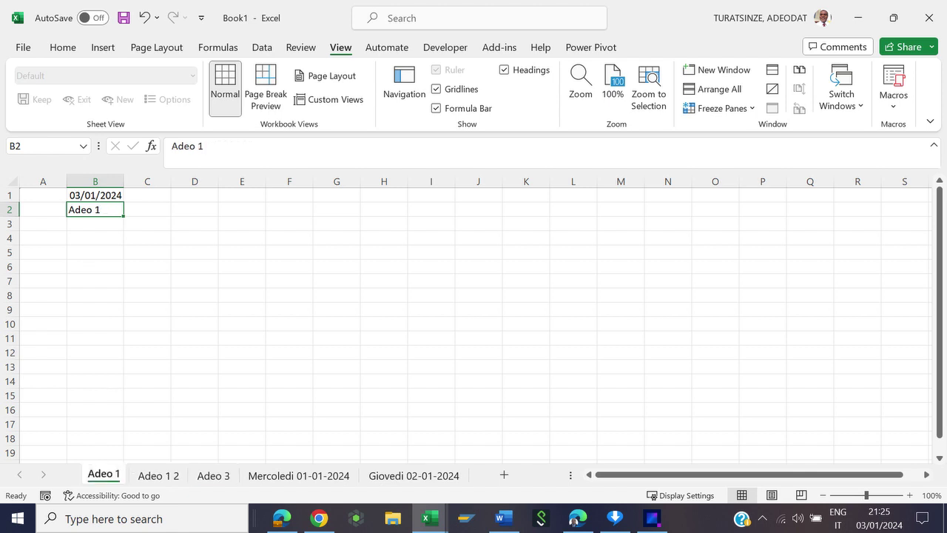
key(ctrl+Page_Down)
click(158, 475)
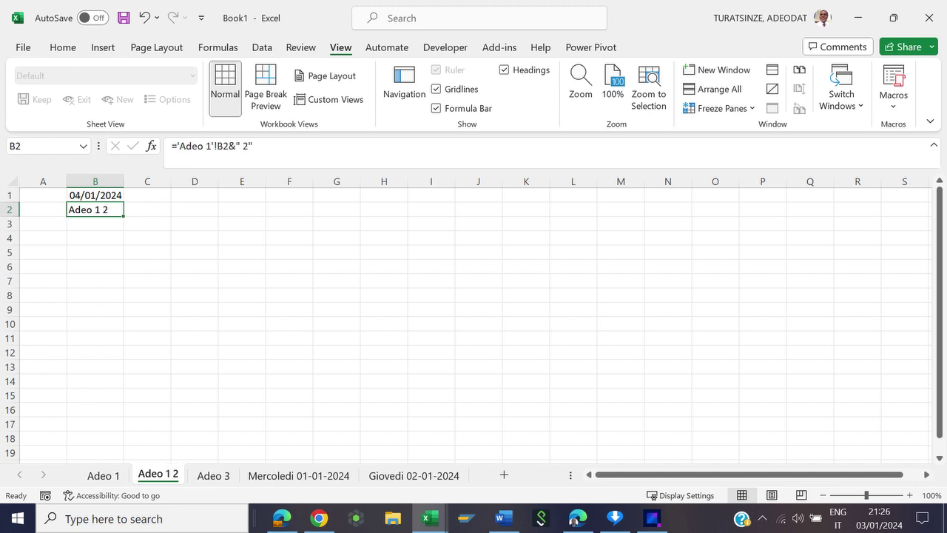
click(103, 475)
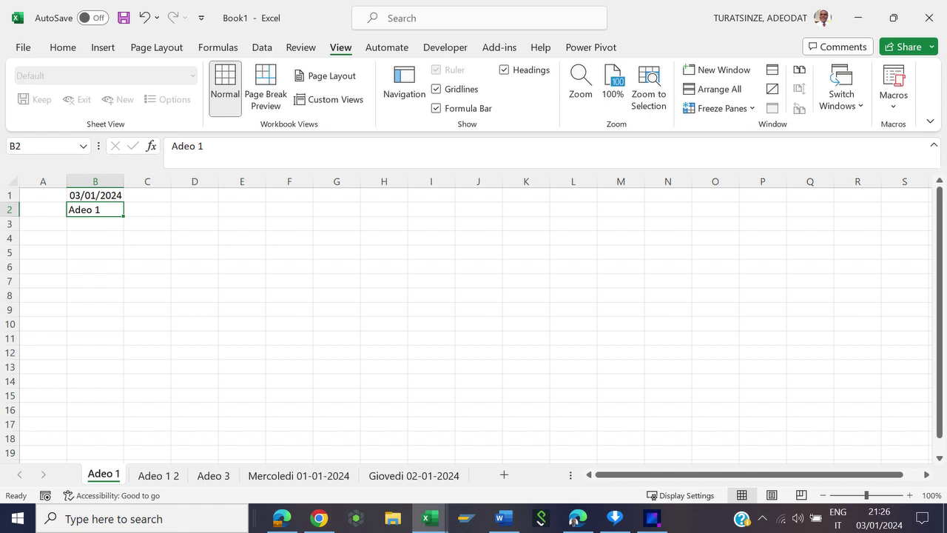
Write B2's formula joining "Mercoledi " with a reference to the B1 date.
text(=)
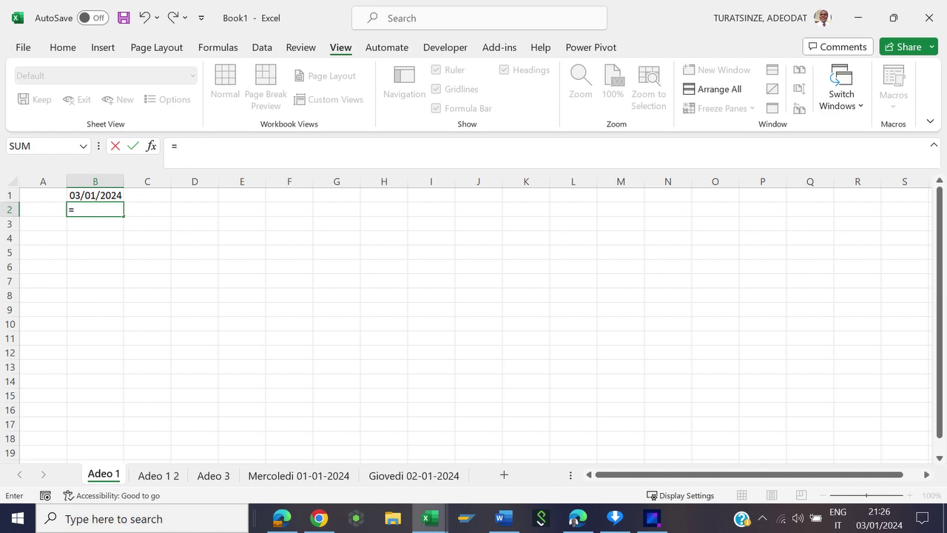
text(N)
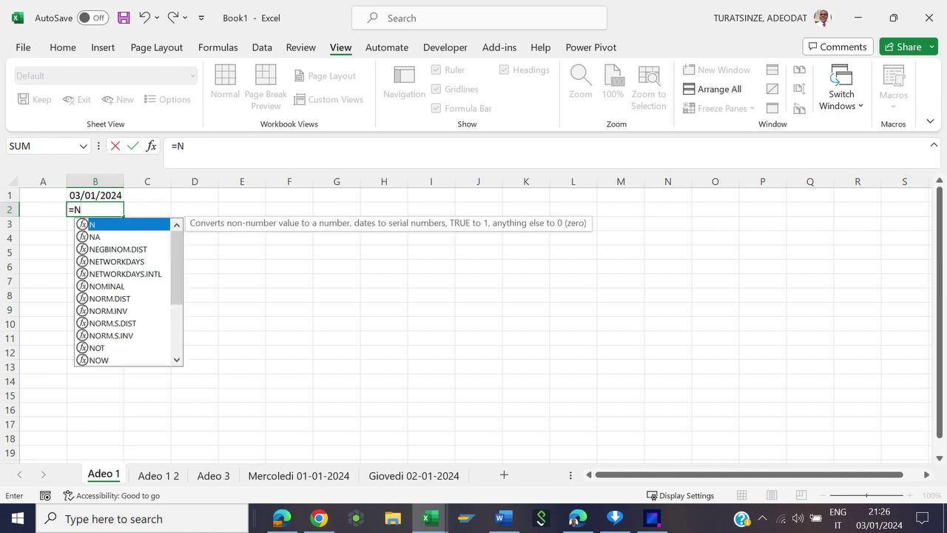
key(BackSpace)
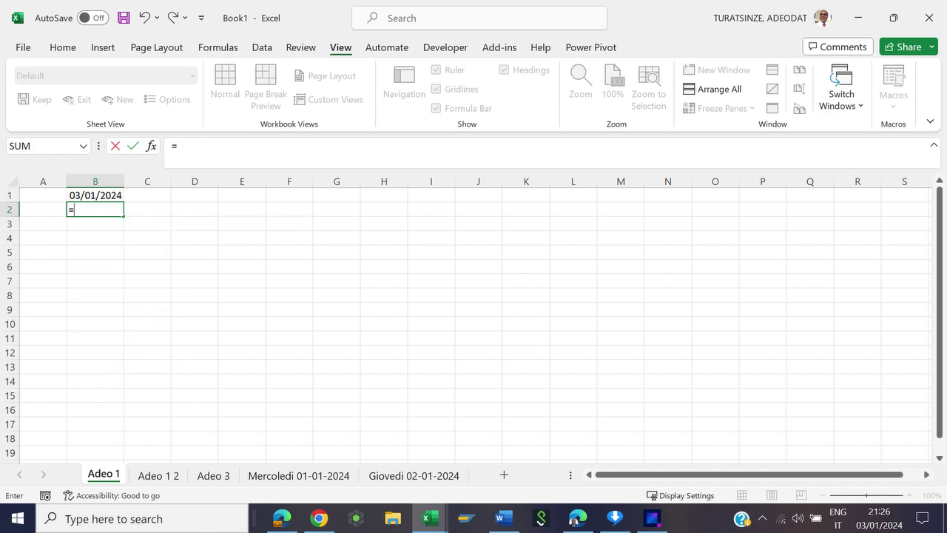
text(Mer)
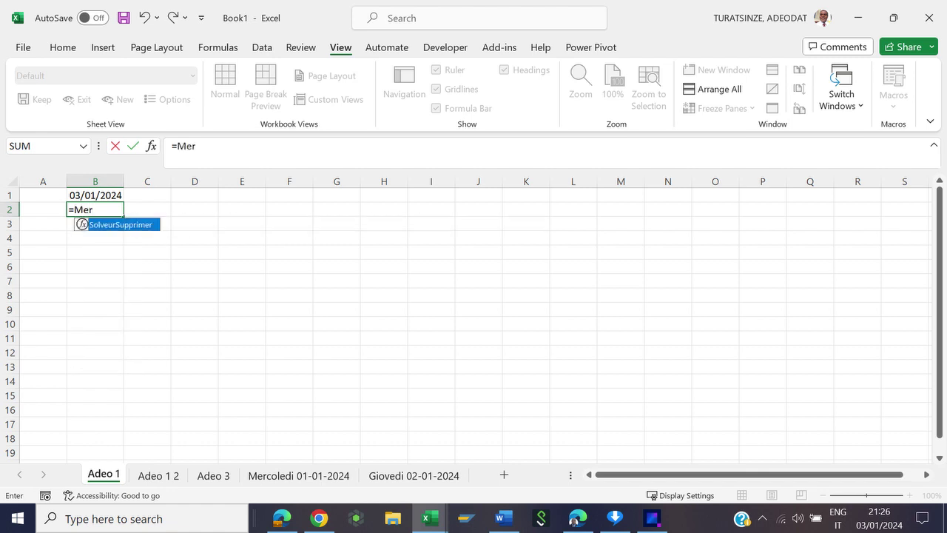
text(ci)
key(BackSpace)
text(o)
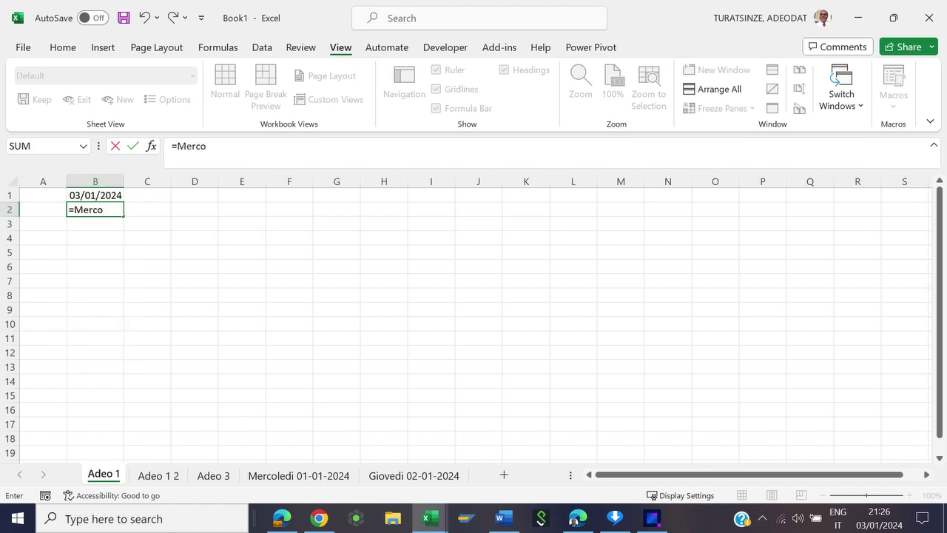
text(ledi)
text(")
click(74, 209)
text(")
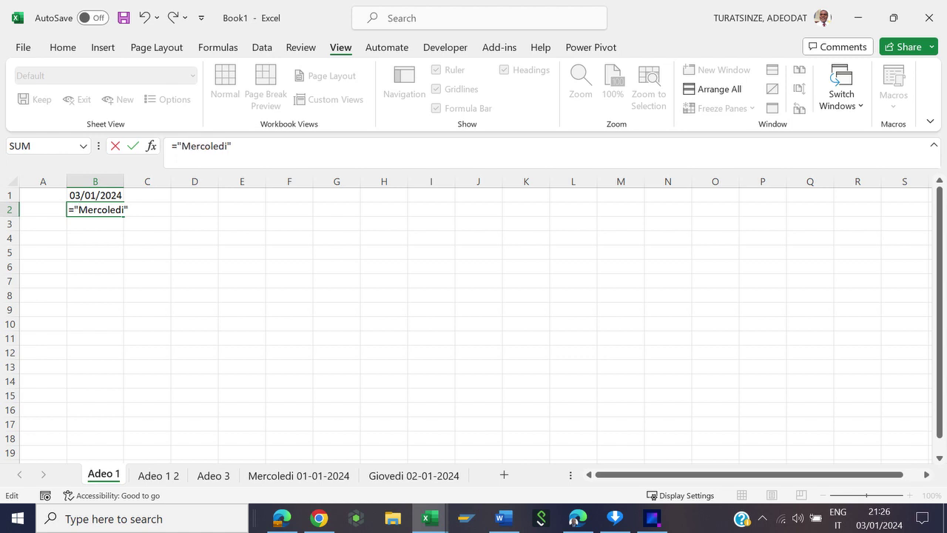
click(123, 210)
text(&)
click(95, 194)
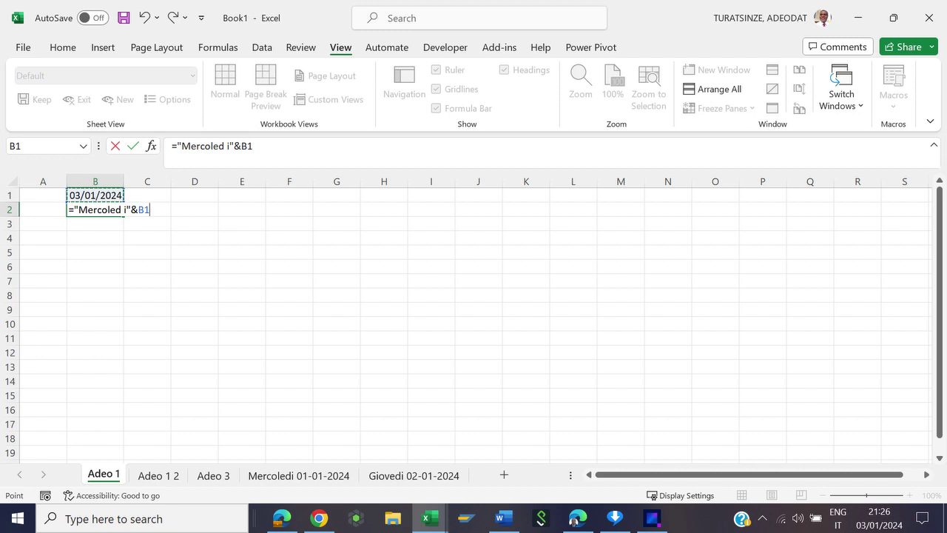
key(Return)
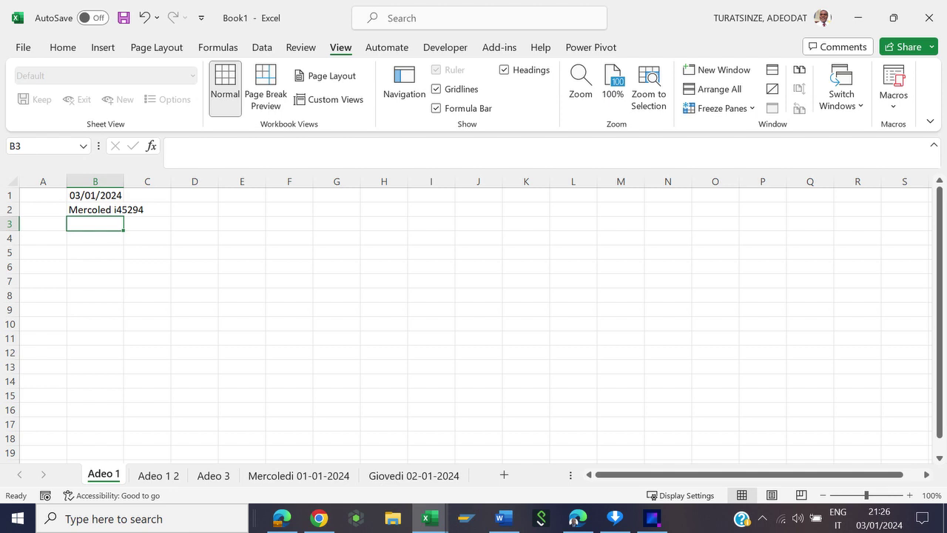
Fix the day name to the accented Mercoledì and remove the stray i, showing Mercoledì 45294.
click(117, 210)
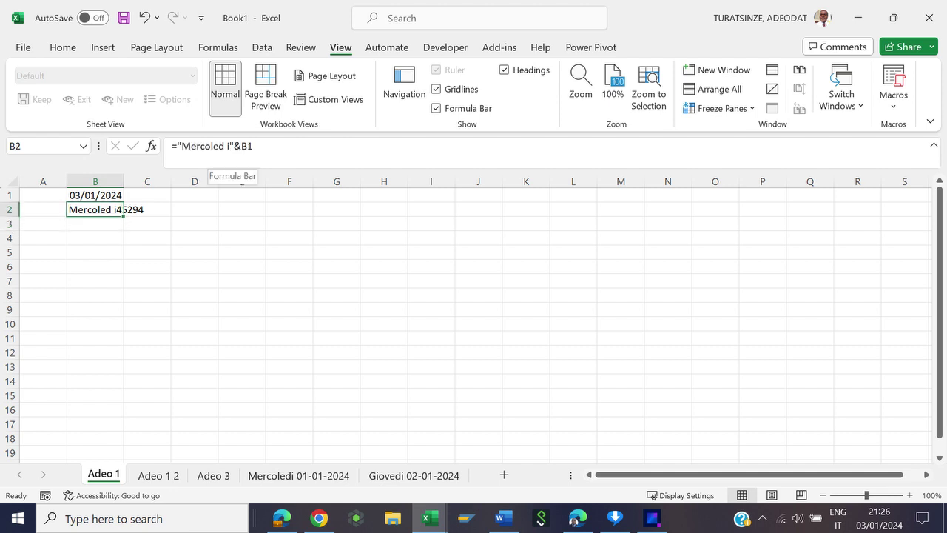
click(225, 146)
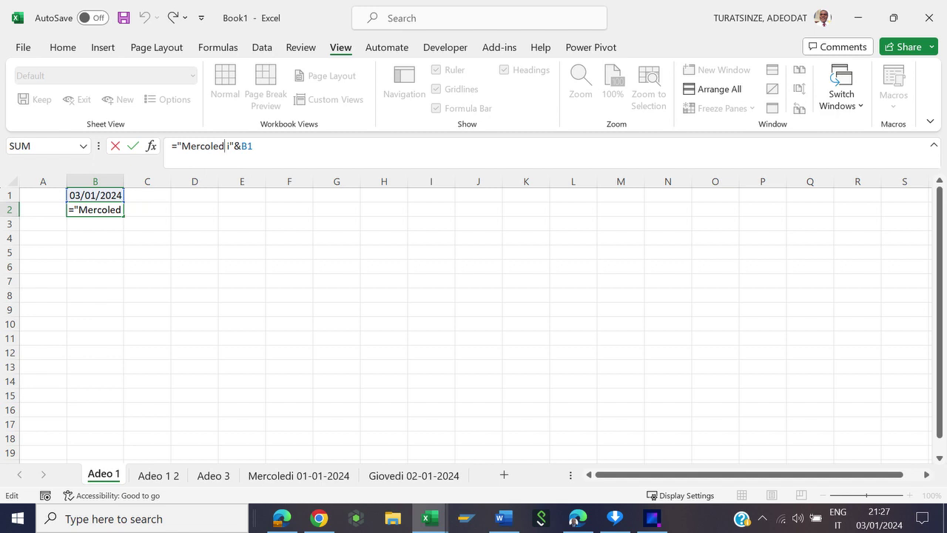
text(i)
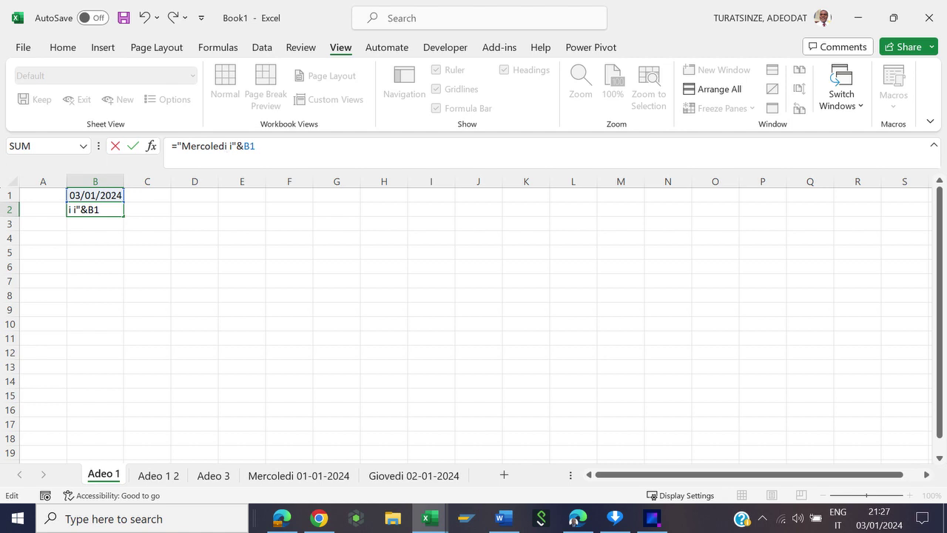
key(BackSpace)
text(ì)
key(Delete)
key(Delete)
key(Return)
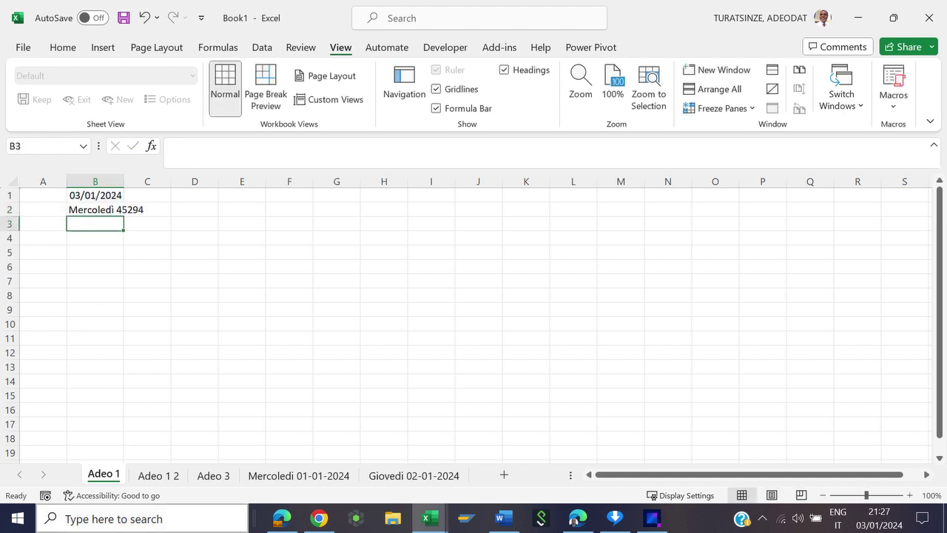
Compare Adeo 1 with Adeo 1 2, inspecting B2's formula ='Adeo 1'!B2&" 2" on Adeo 1 2.
click(159, 475)
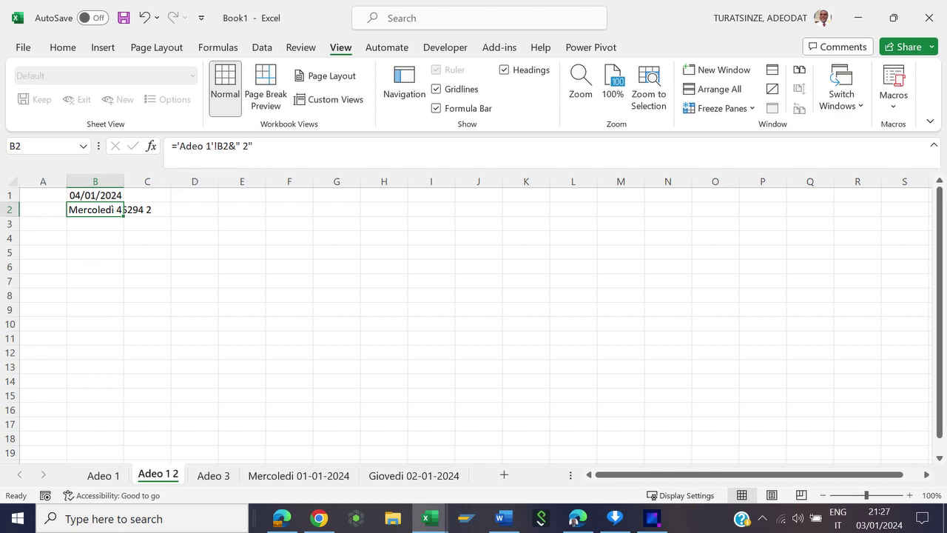
click(104, 474)
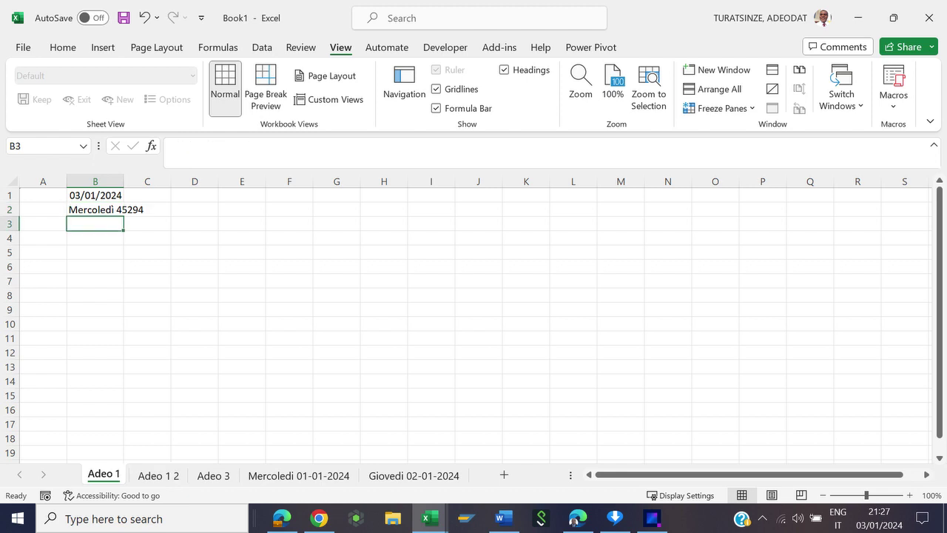
click(117, 210)
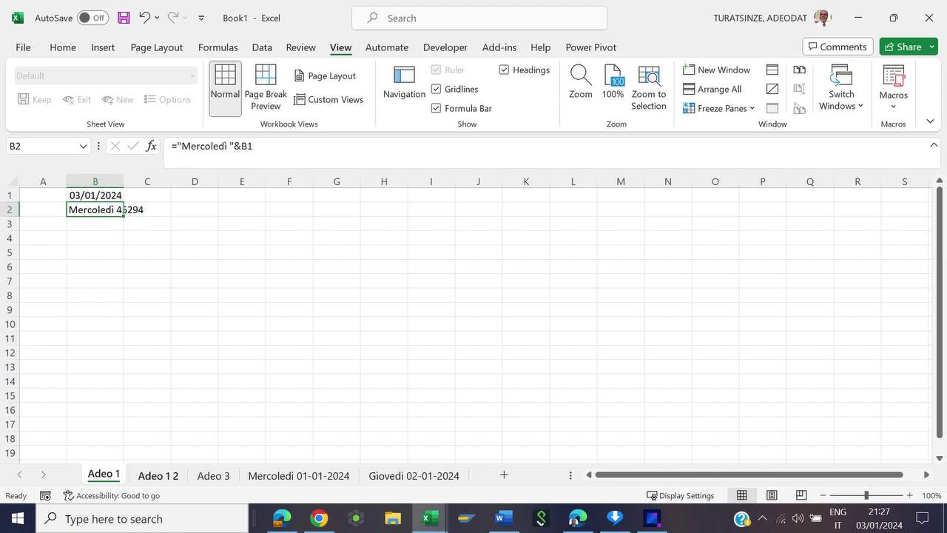
click(157, 475)
click(148, 209)
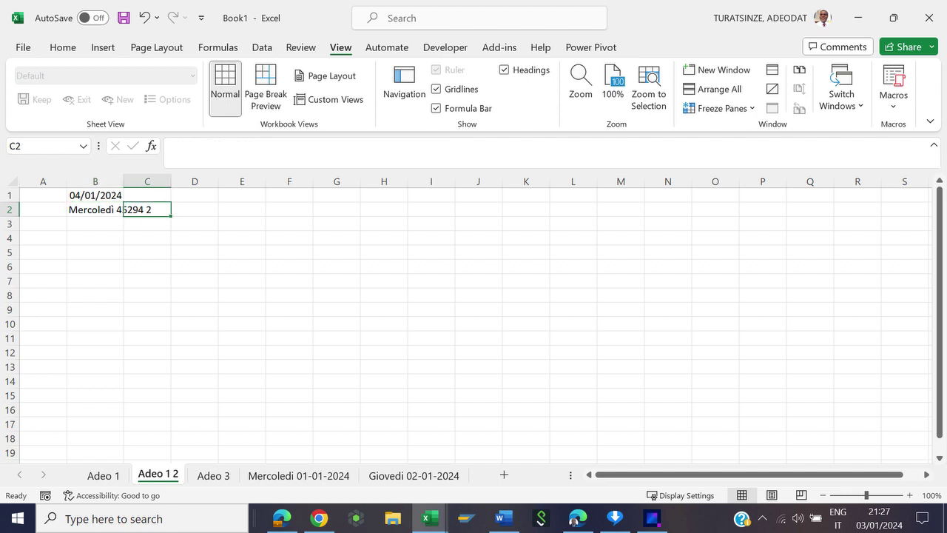
click(104, 475)
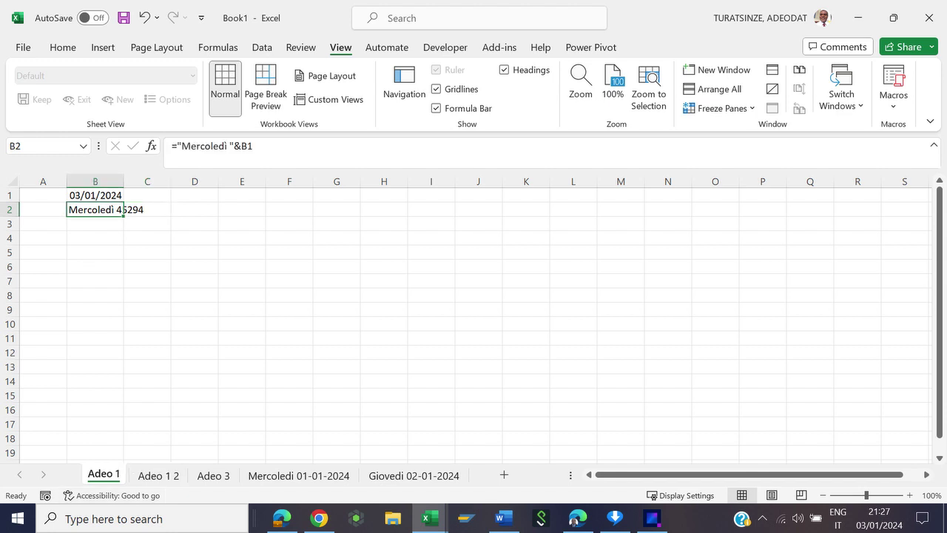
click(158, 475)
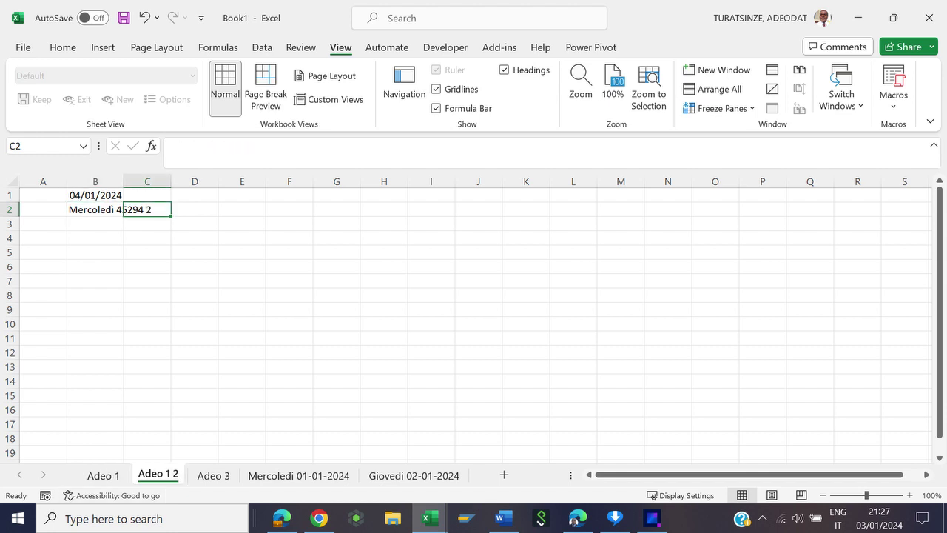
click(95, 210)
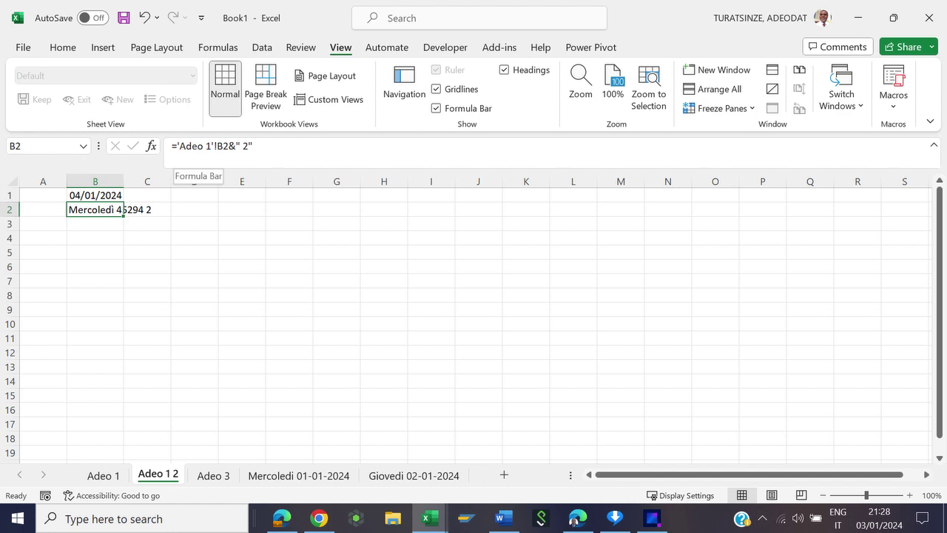
Replace the Adeo 1 reference and " 2" suffix with ="Giovedì "&B1, showing Giovedì 45295.
click(178, 159)
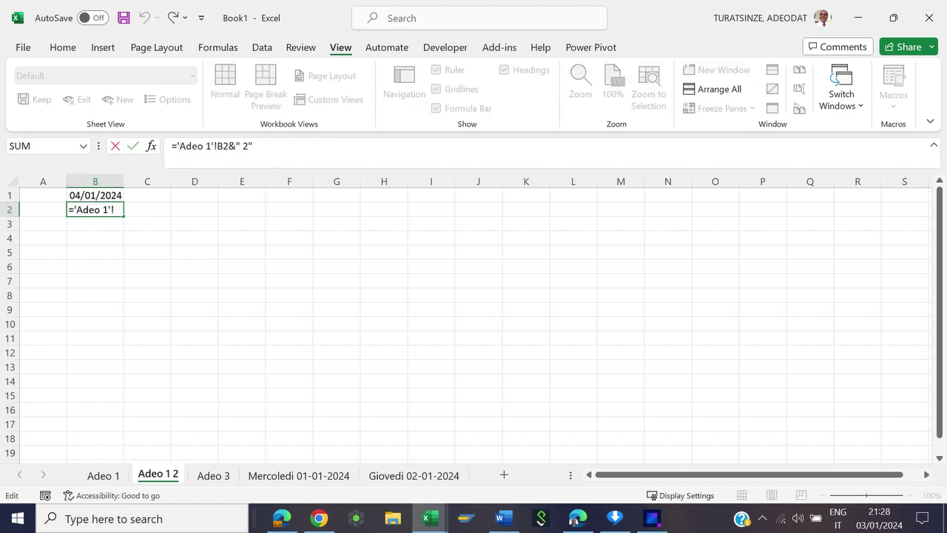
drag(178, 146, 230, 145)
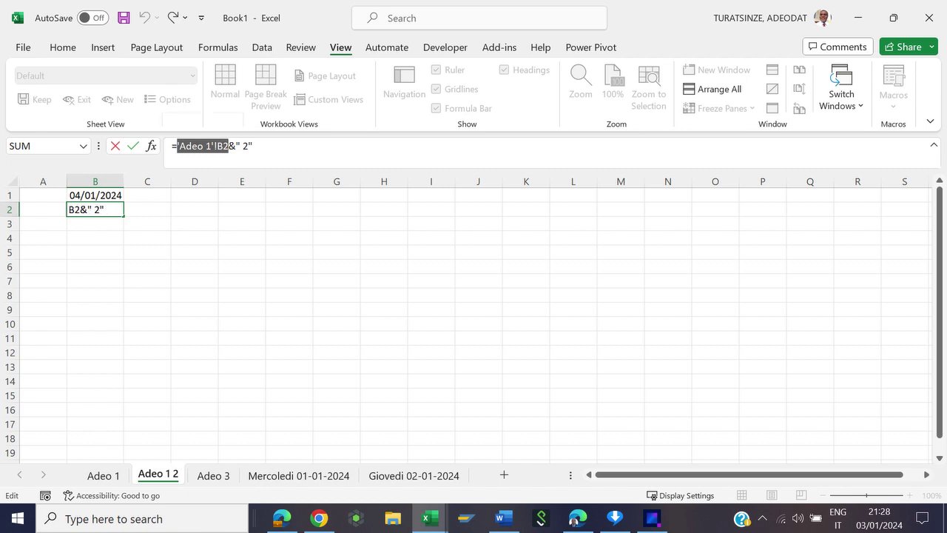
text(")
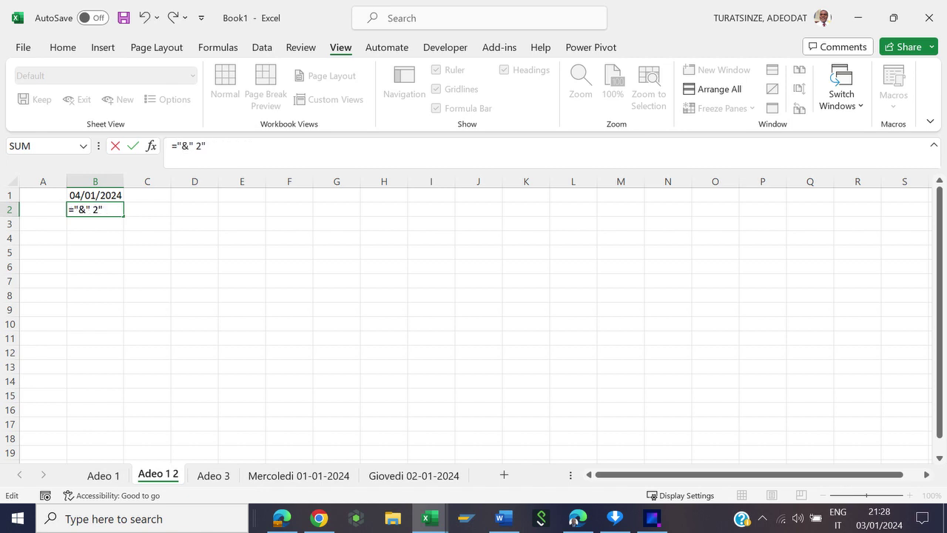
text(Giov)
text(ed')
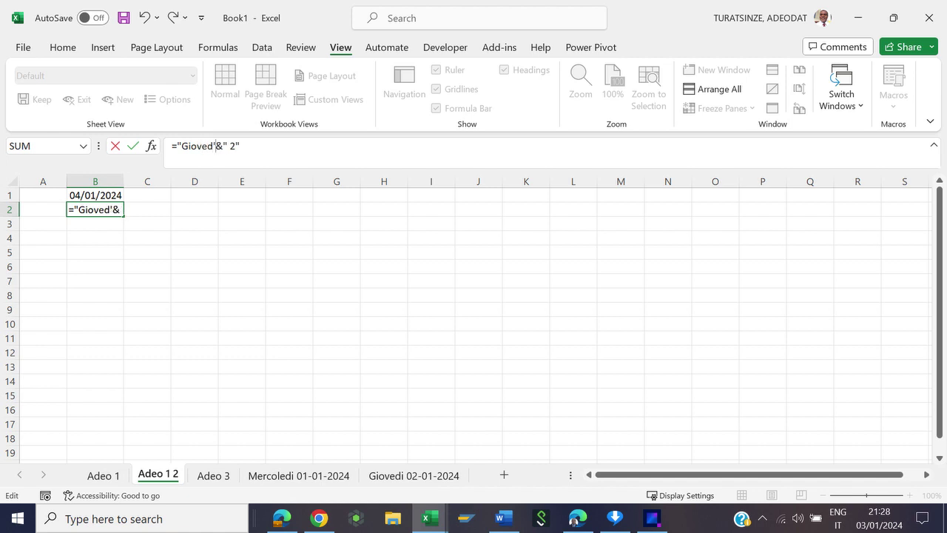
key(BackSpace)
text(ì)
text( ")
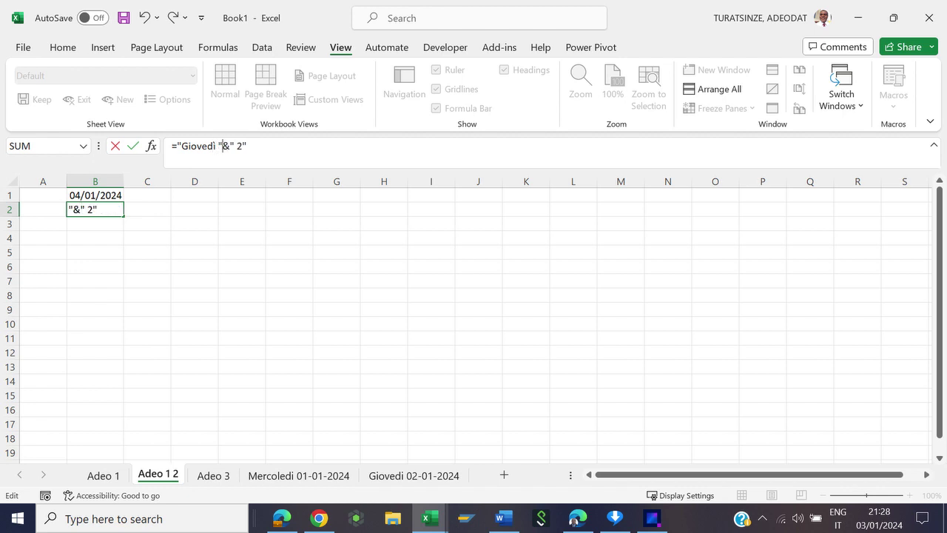
key(shift+Right)
key(shift+Right)
key(shift+Right)
key(shift+Right)
key(BackSpace)
click(95, 194)
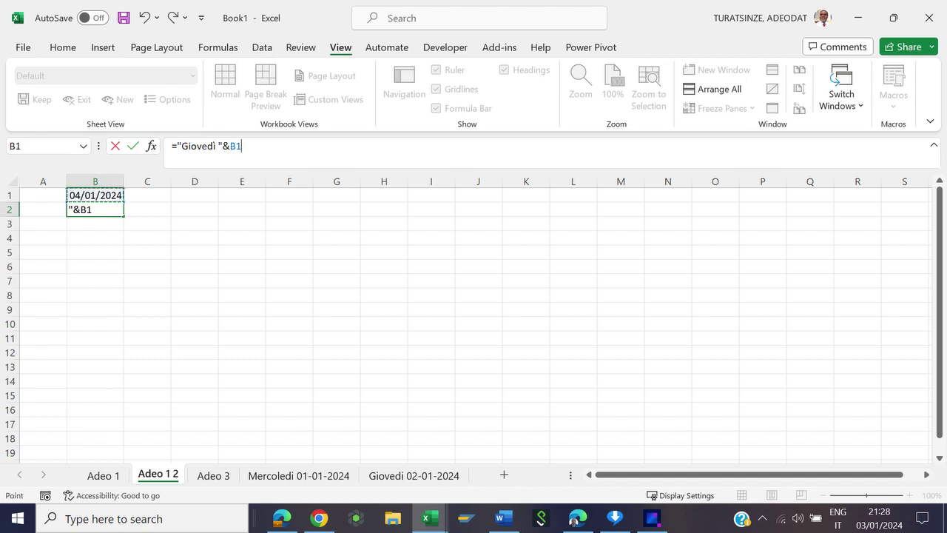
key(Return)
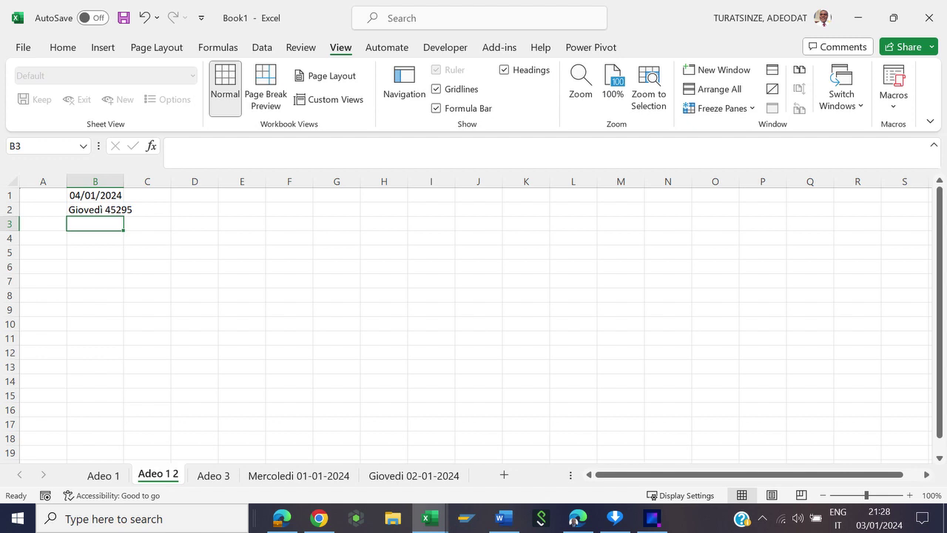
Flip to Adeo 1 and back to recheck B2's new formula on Adeo 1 2.
click(103, 474)
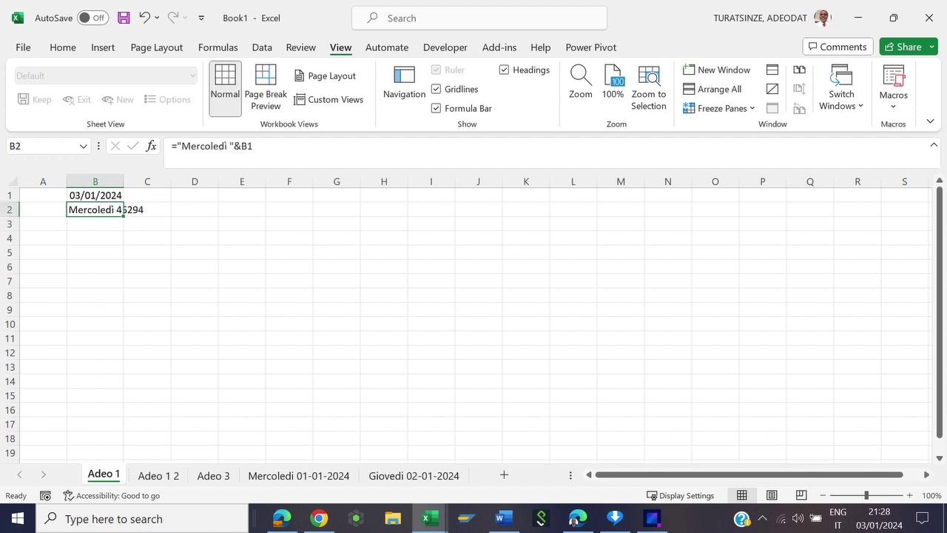
key(ctrl+Page_Down)
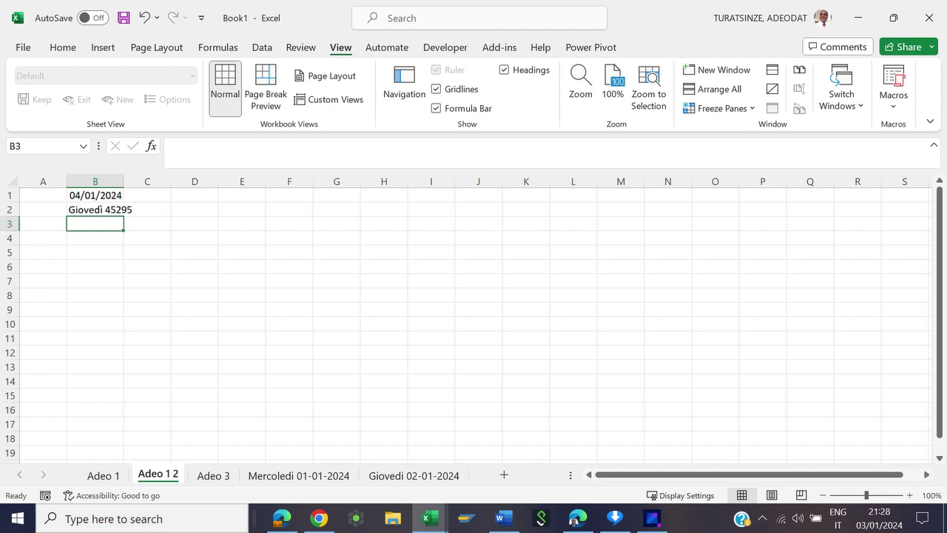
click(122, 209)
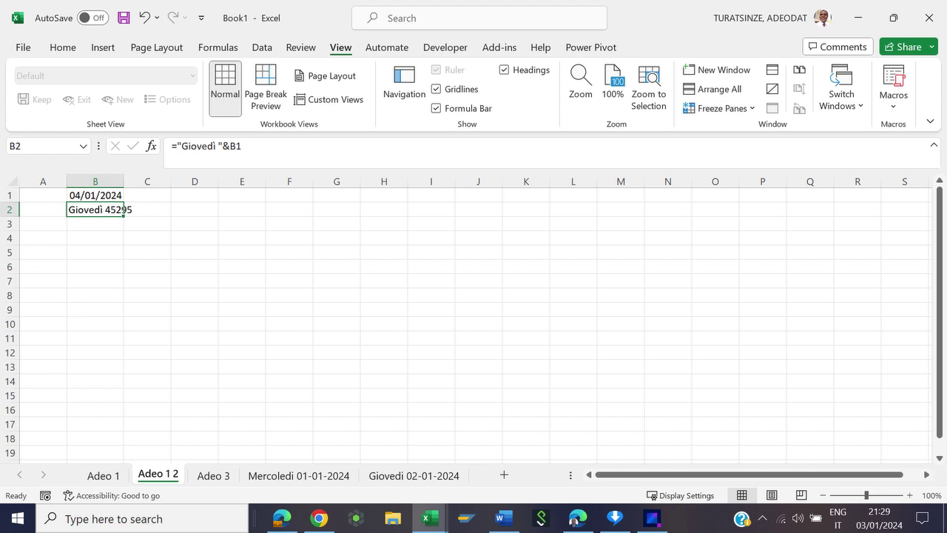
Copy the ="Giovedì "&B1 formula in B2 into B2 of Adeo 3, Mercoledi 01-01-2024 and Giovedi 02-01-2024.
key(ctrl+c)
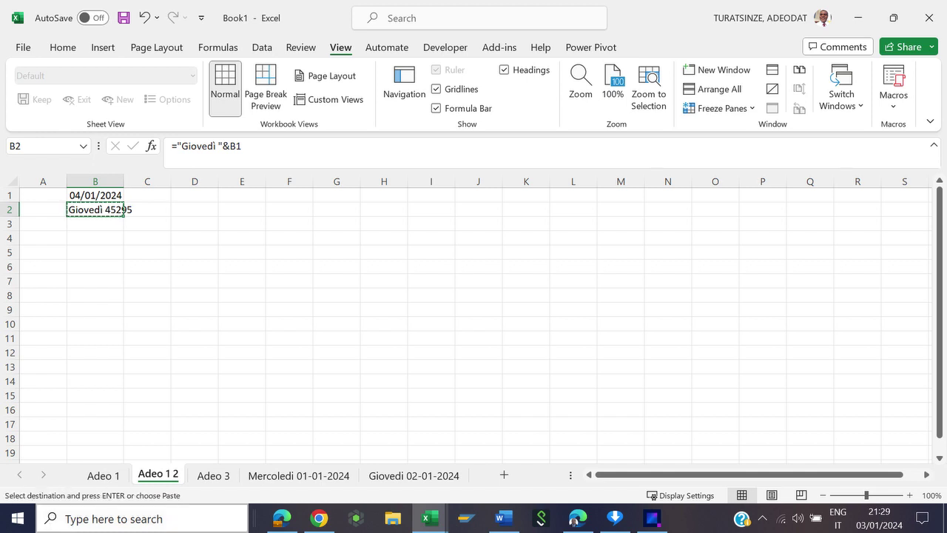
key(ctrl+Page_Down)
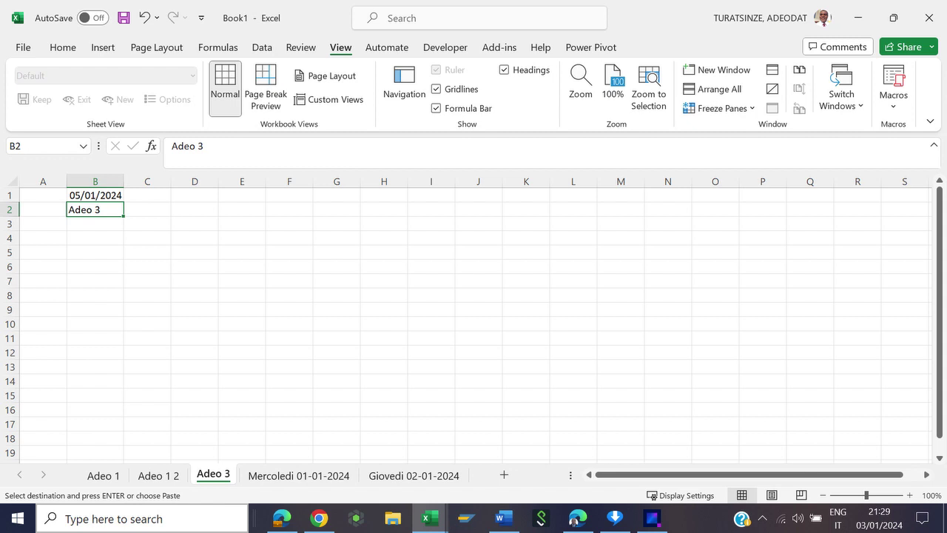
key(ctrl+v)
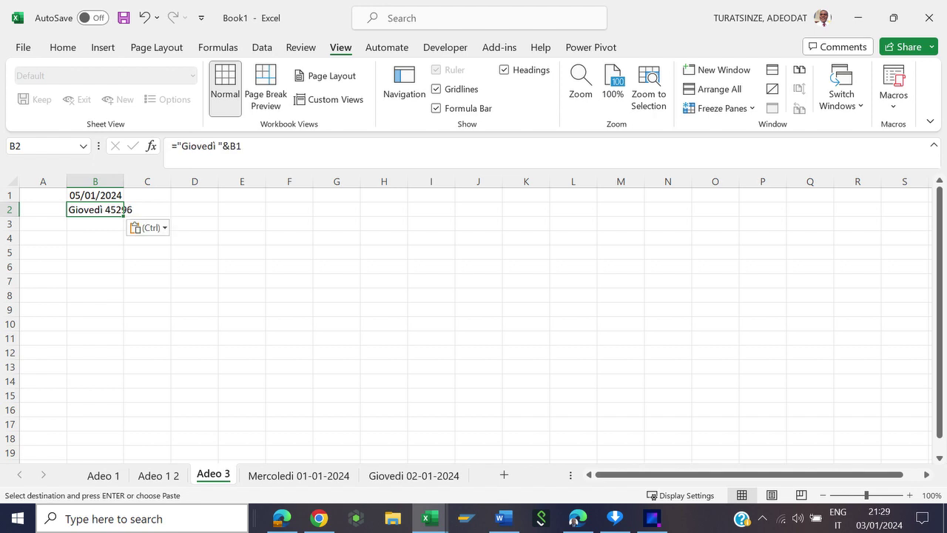
key(ctrl+Page_Down)
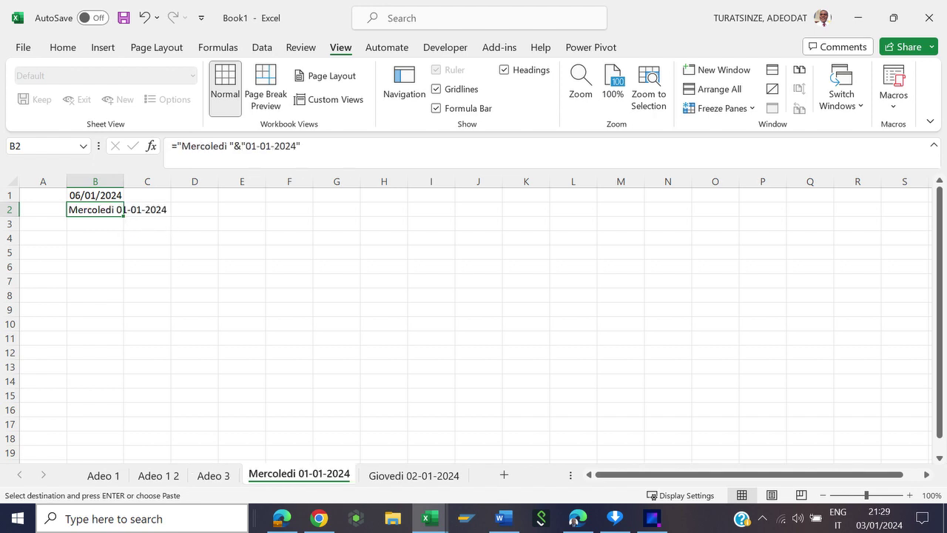
key(ctrl+v)
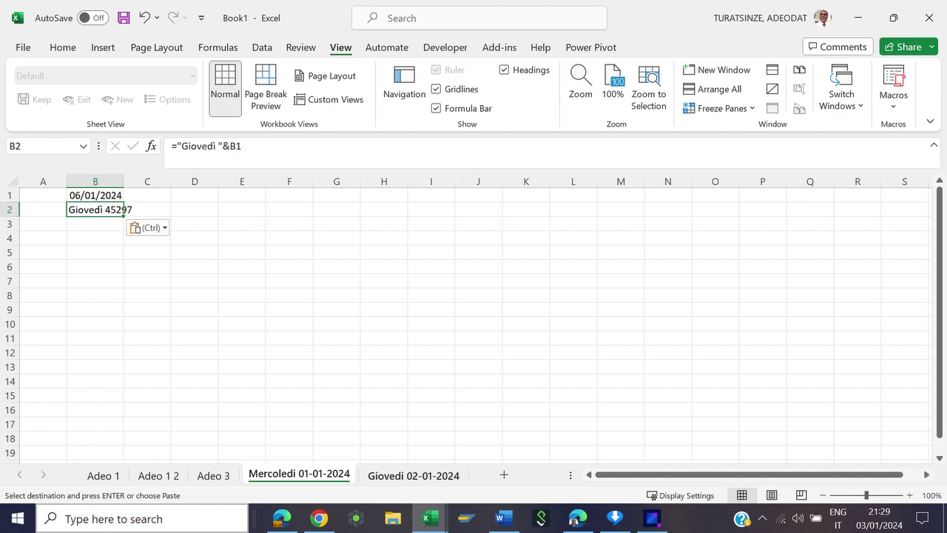
key(ctrl+Page_Down)
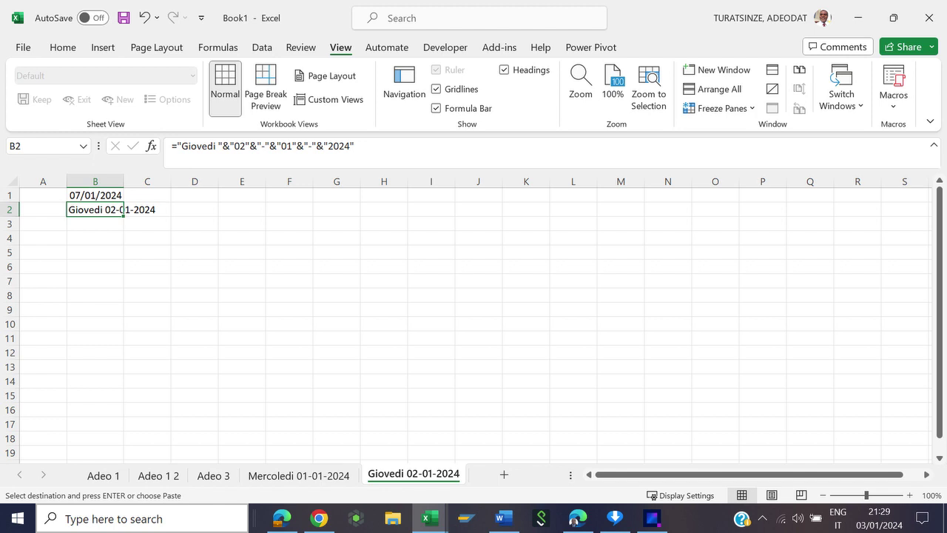
key(ctrl+v)
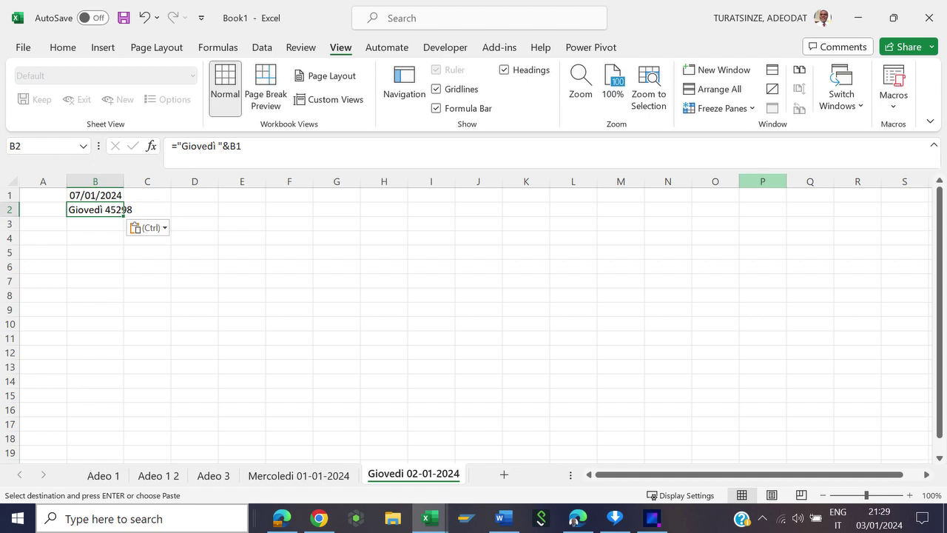
Run the RenameSheet macro from View > Macros to rename each sheet from its B2 value.
click(893, 100)
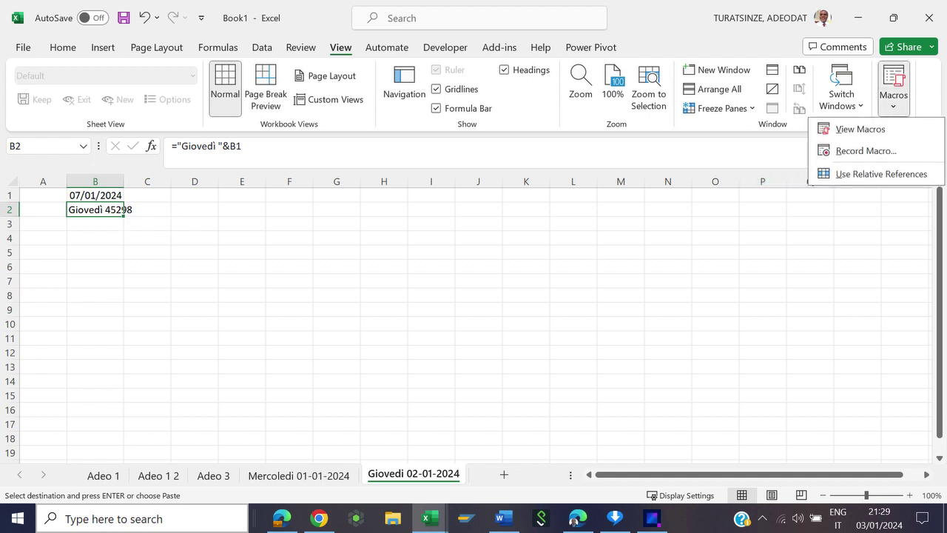
key(v)
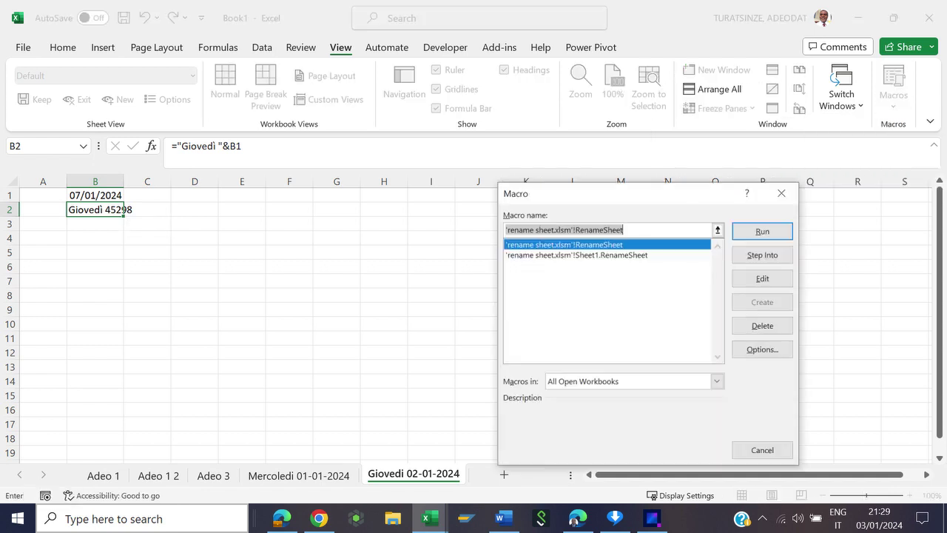
key(Return)
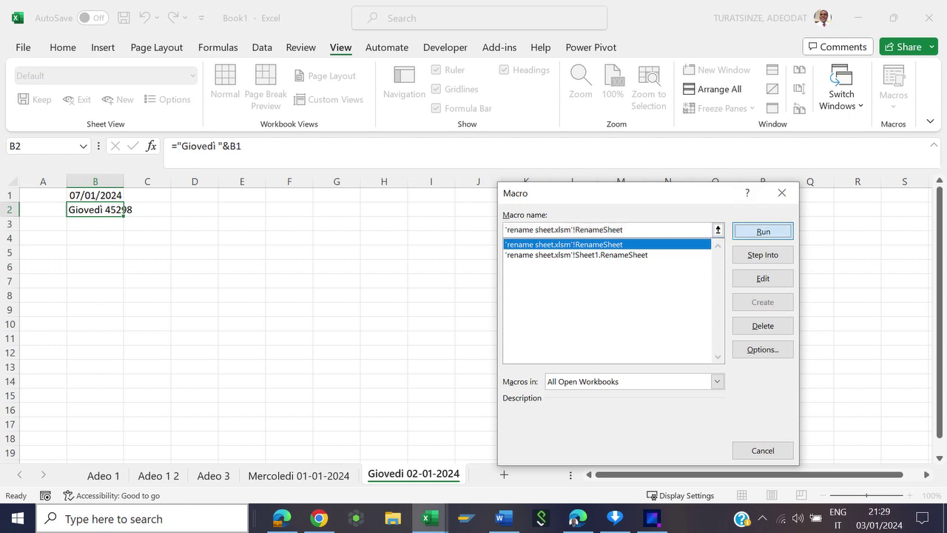